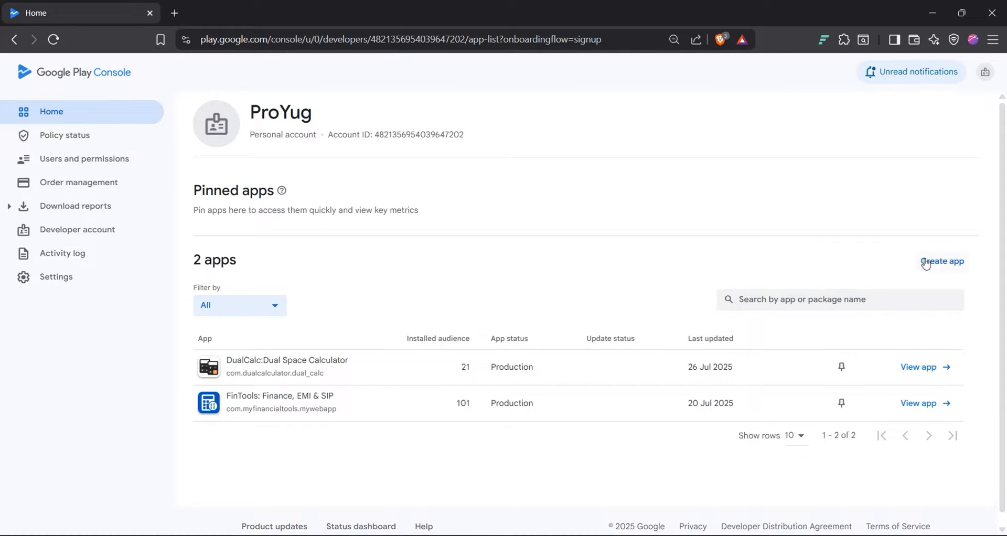
Step: Start a new app named DualCalc, set as an App and Free
{"action": "left_click", "coordinate": [948, 263]}
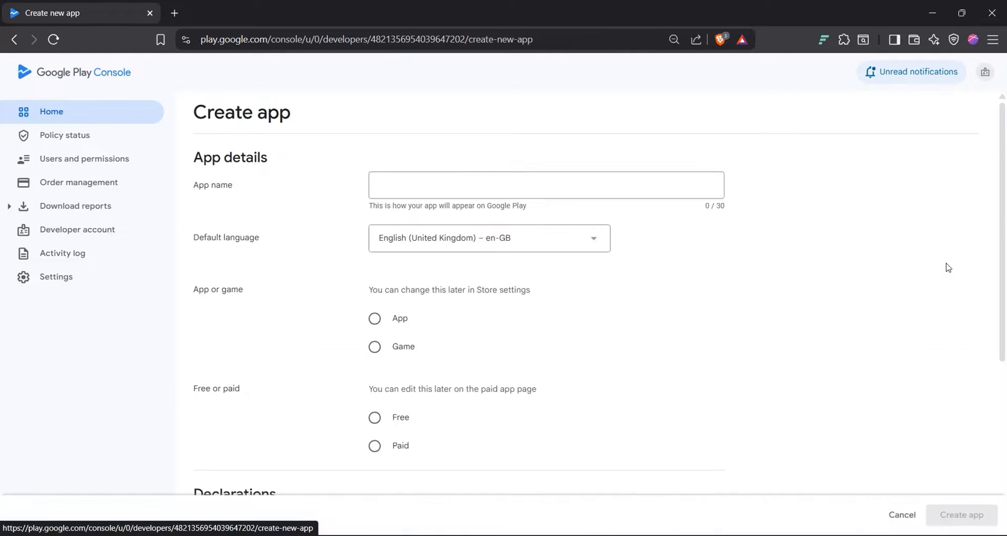
{"action": "left_click", "coordinate": [469, 181]}
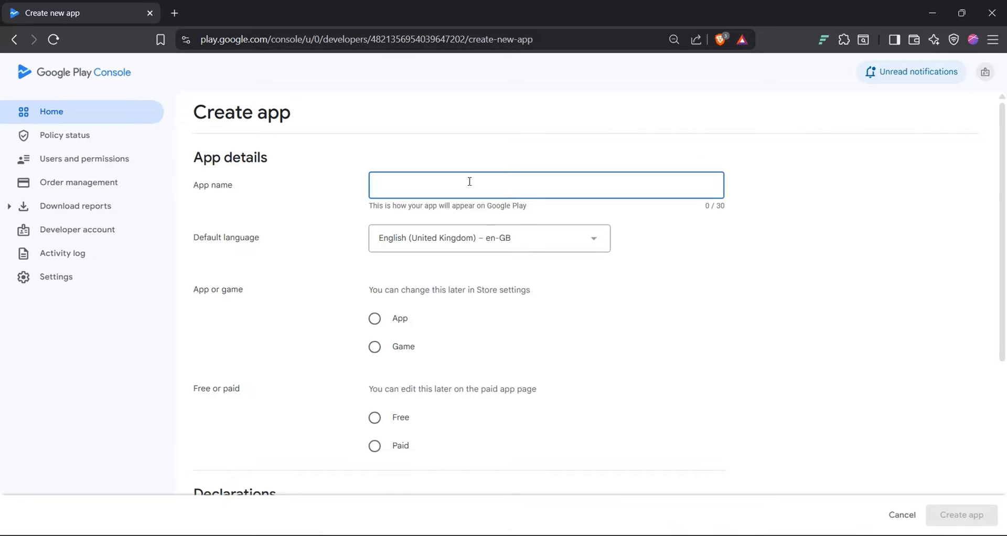
{"action": "type", "text": "DualCalc"}
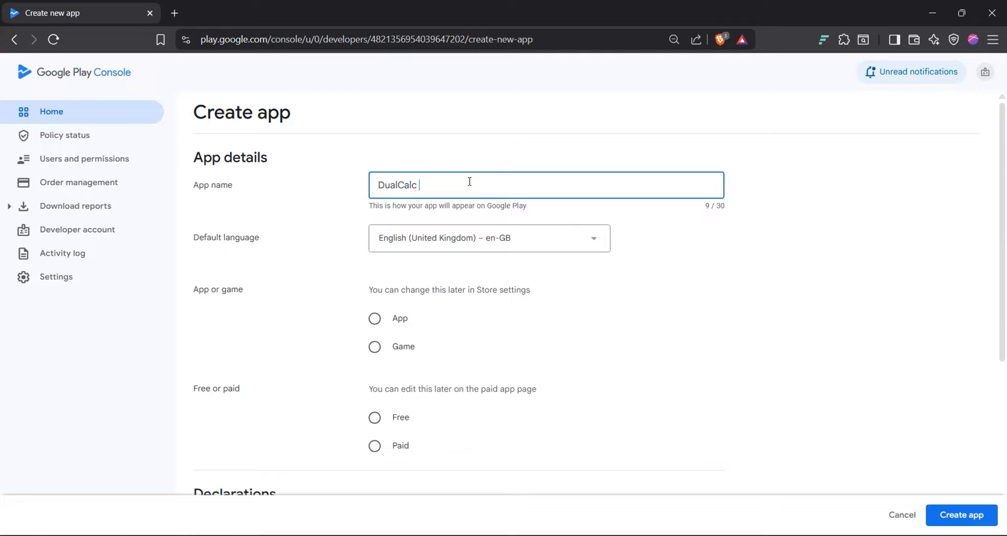
{"action": "left_click", "coordinate": [329, 246]}
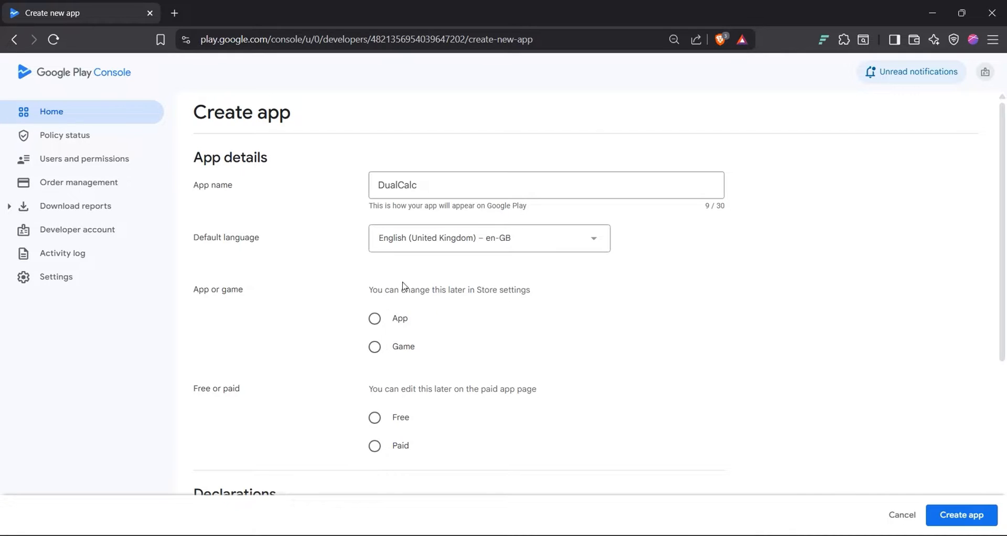
{"action": "scroll", "coordinate": [407, 369], "scroll_direction": "down", "scroll_amount": 1}
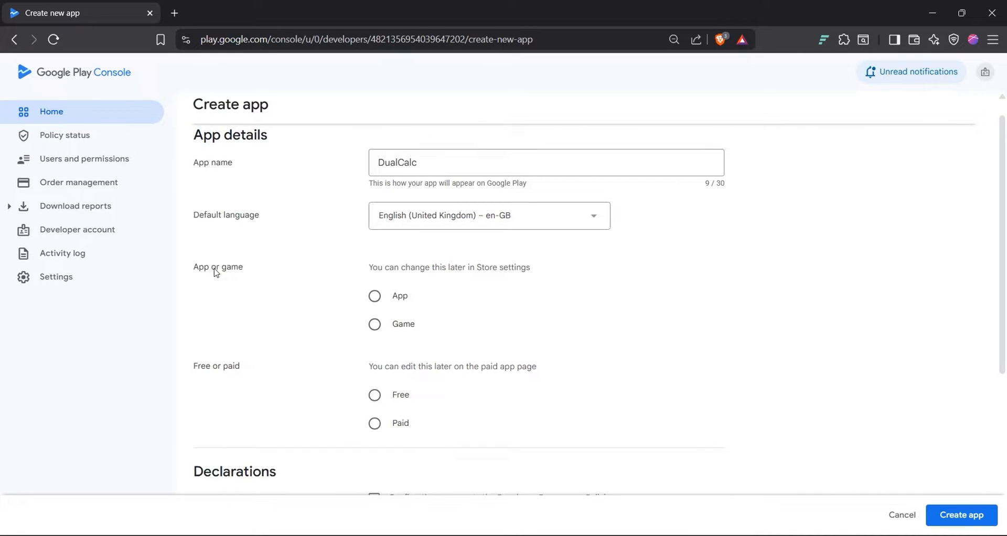
{"action": "left_click", "coordinate": [376, 303]}
{"action": "scroll", "coordinate": [376, 306], "scroll_direction": "down", "scroll_amount": 2}
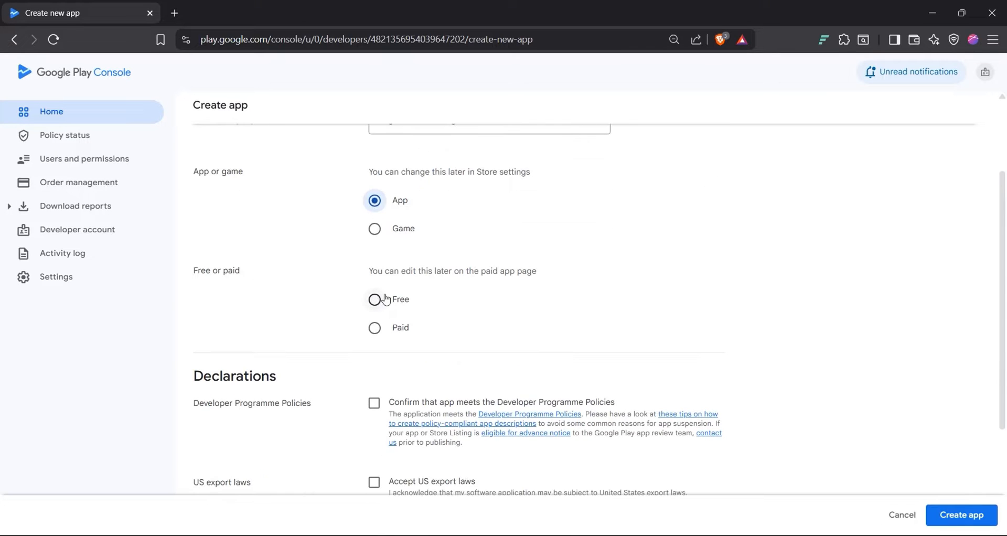
{"action": "left_click", "coordinate": [375, 301]}
Step: Accept the Developer Programme Policies and US export laws declarations and create the app
{"action": "scroll", "coordinate": [375, 304], "scroll_direction": "down", "scroll_amount": 2}
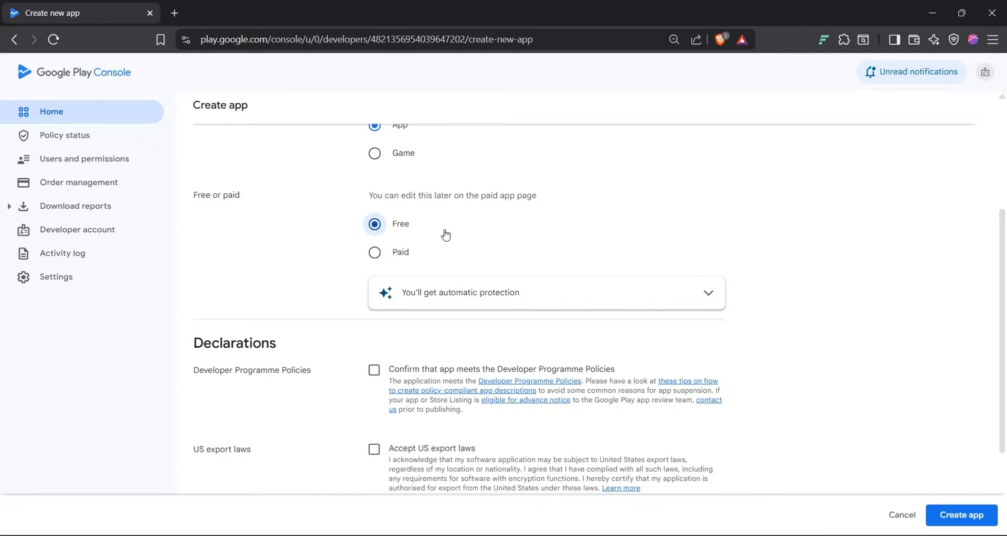
{"action": "scroll", "coordinate": [446, 234], "scroll_direction": "down", "scroll_amount": 2}
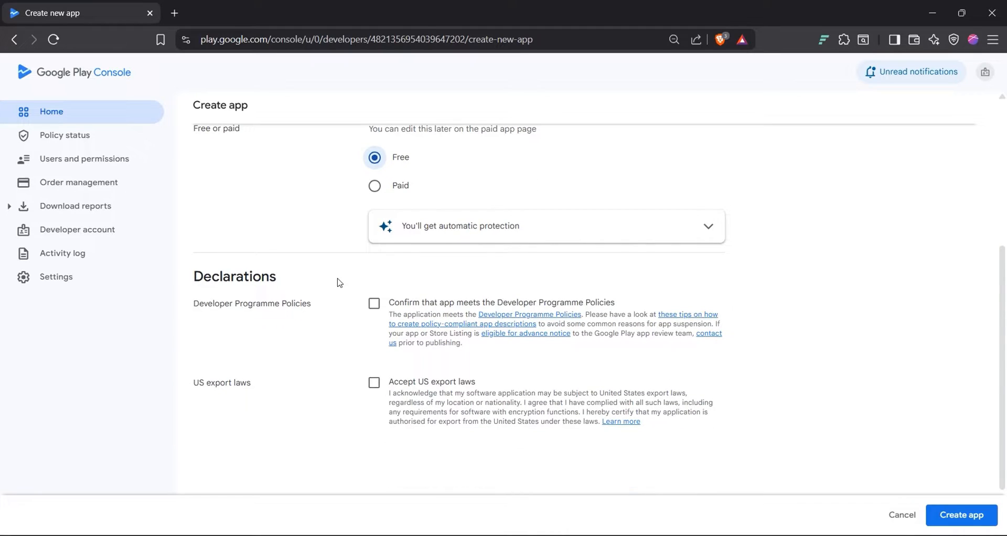
{"action": "left_click", "coordinate": [375, 304]}
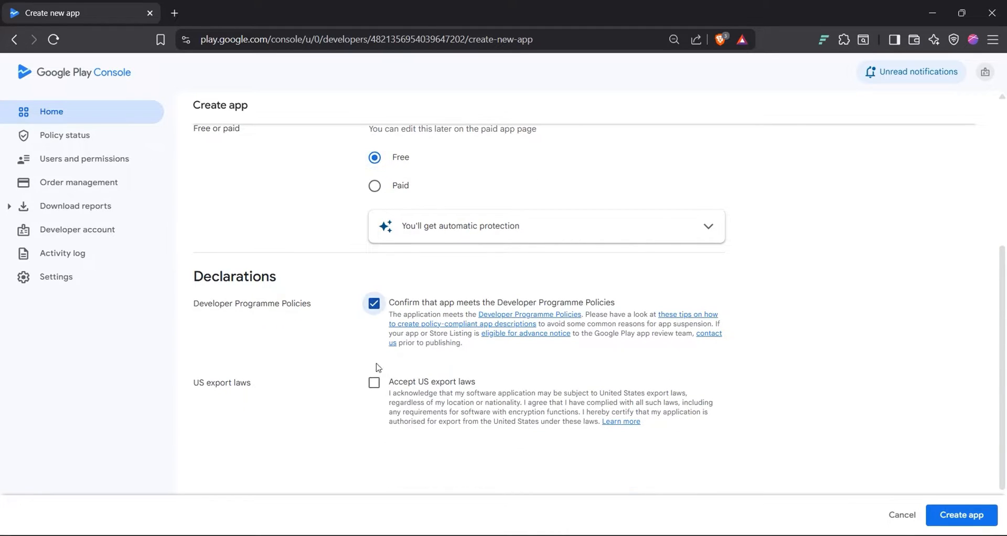
{"action": "left_click", "coordinate": [378, 387]}
{"action": "scroll", "coordinate": [493, 384], "scroll_direction": "down", "scroll_amount": 1}
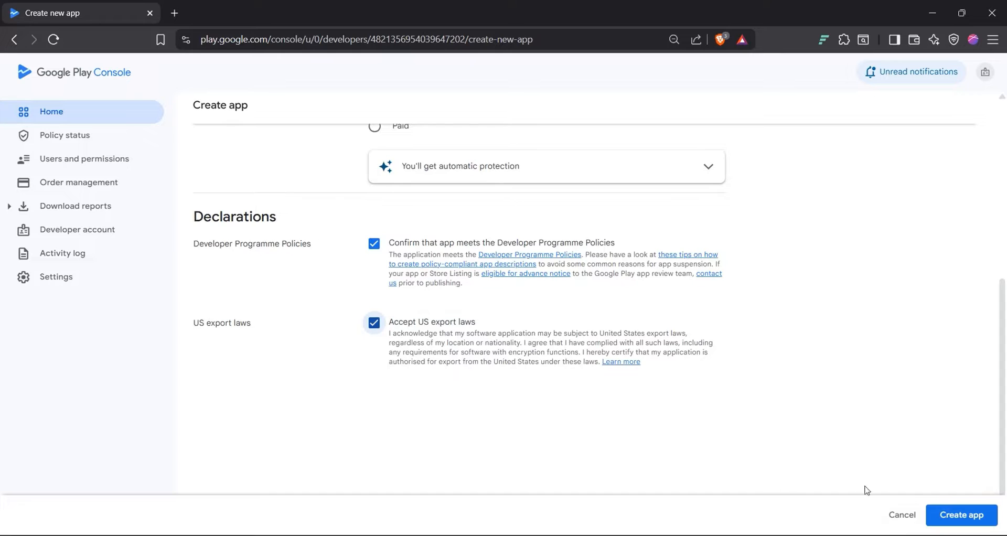
{"action": "left_click", "coordinate": [952, 516]}
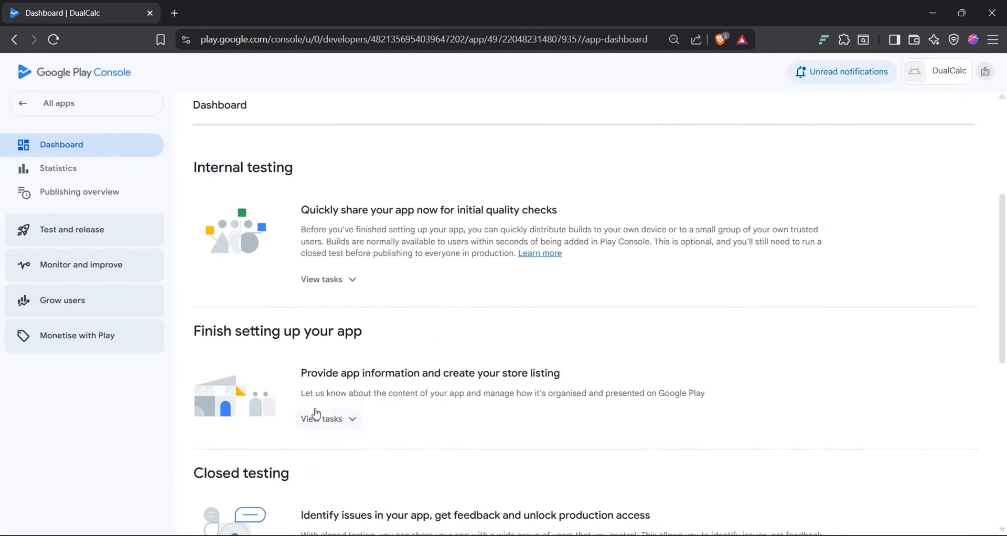
Step: From the dashboard's 'Provide app information' tasks, open Set privacy policy and focus the URL field
{"action": "left_click", "coordinate": [332, 423]}
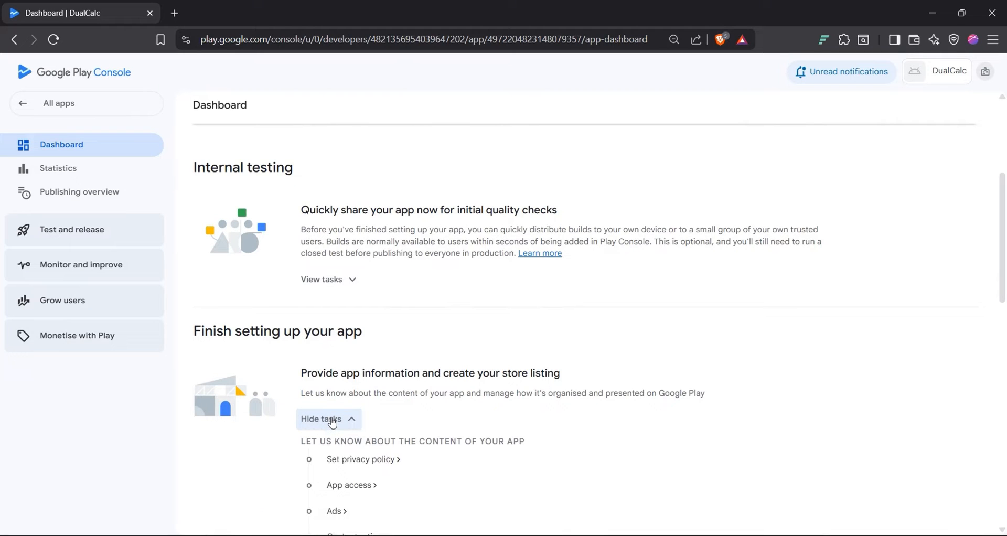
{"action": "triple_click", "coordinate": [268, 330]}
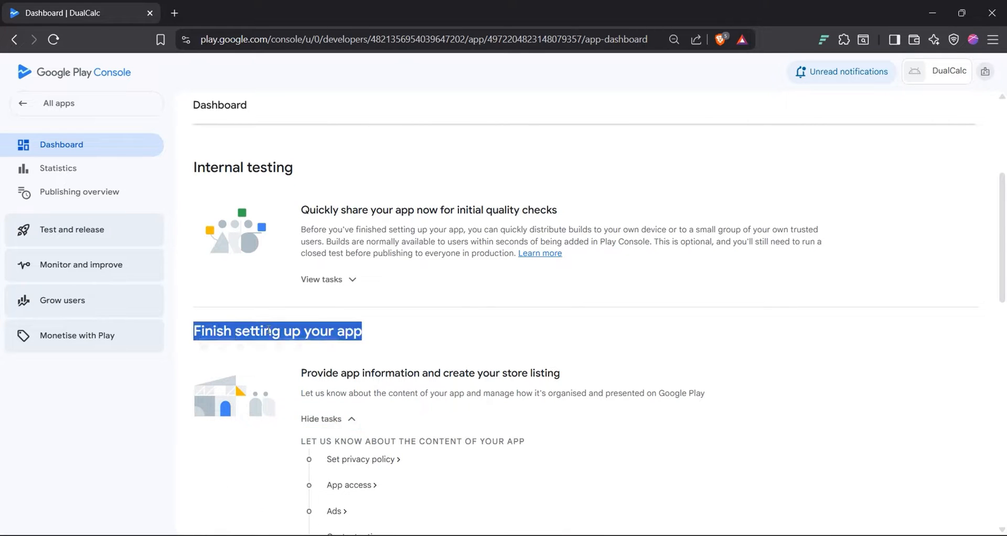
{"action": "left_click", "coordinate": [269, 332]}
{"action": "scroll", "coordinate": [270, 333], "scroll_direction": "down", "scroll_amount": 2}
{"action": "scroll", "coordinate": [270, 333], "scroll_direction": "down", "scroll_amount": 2}
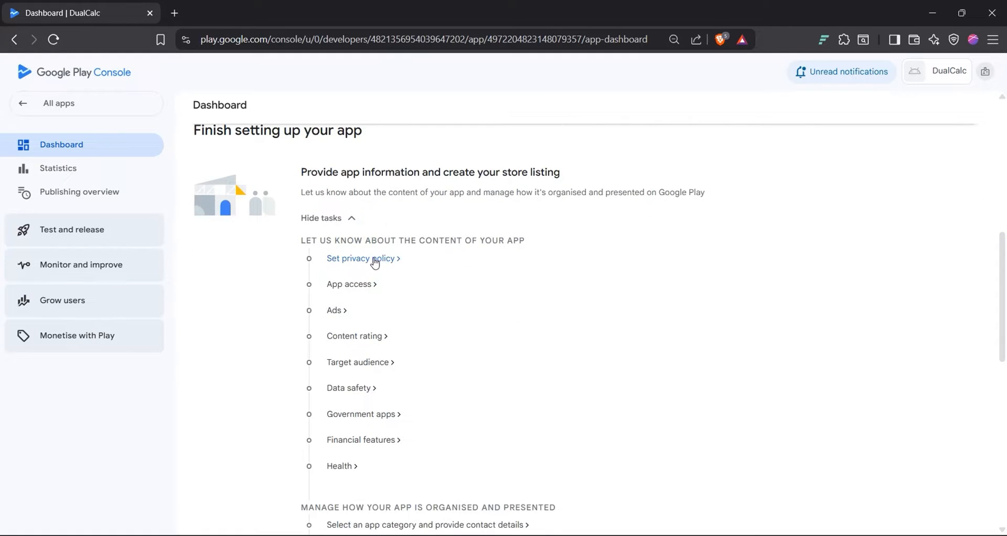
{"action": "left_click", "coordinate": [374, 261]}
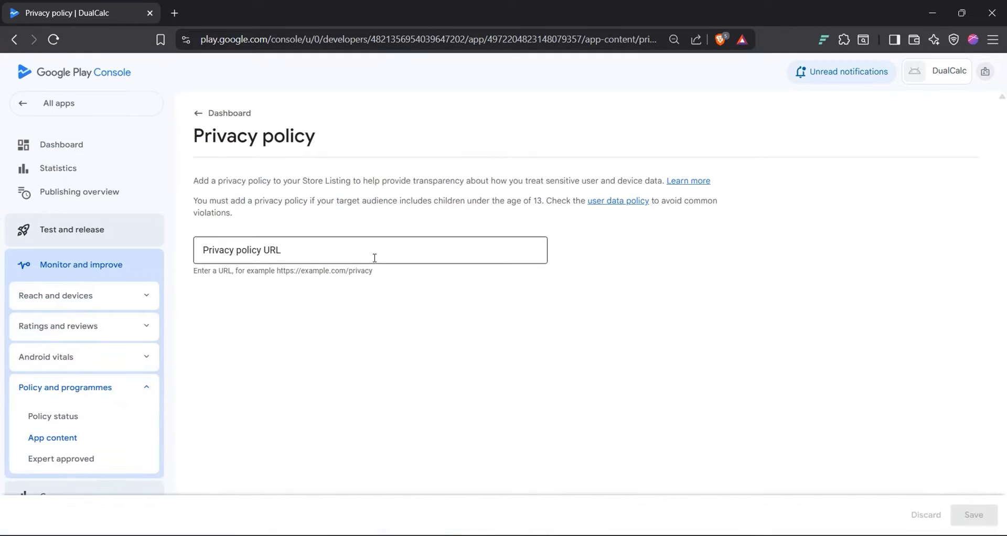
{"action": "left_click", "coordinate": [298, 252]}
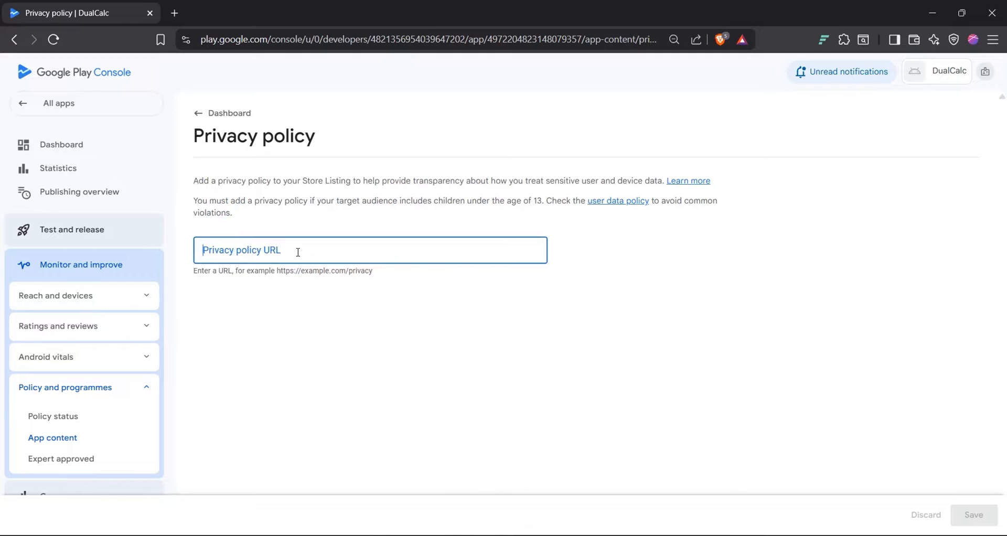
Step: In a new tab, view the Dual Calculator blog's Privacy Policy post on Blogger and copy its URL
{"action": "left_click", "coordinate": [175, 12]}
{"action": "type", "text": "blog"}
{"action": "key", "text": "Return"}
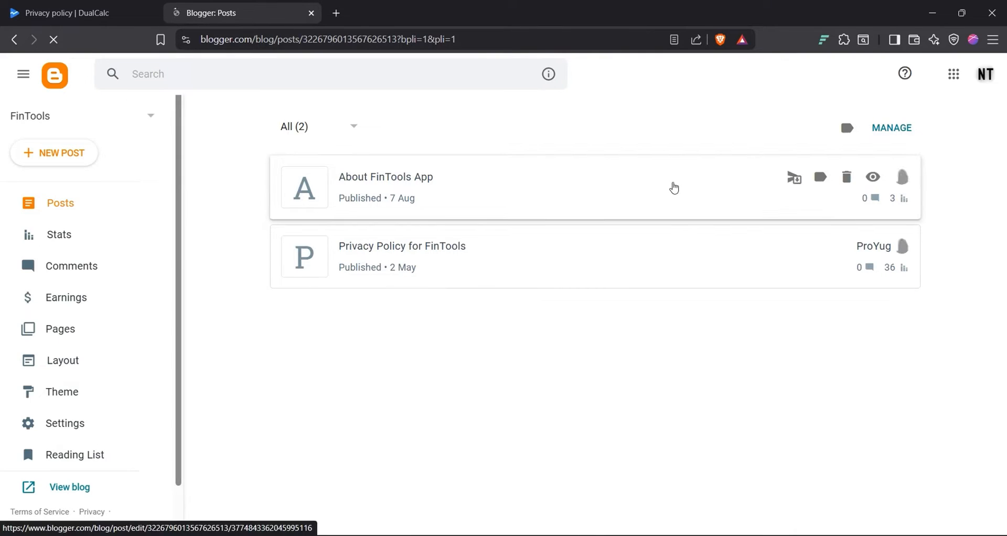
{"action": "left_click", "coordinate": [90, 124]}
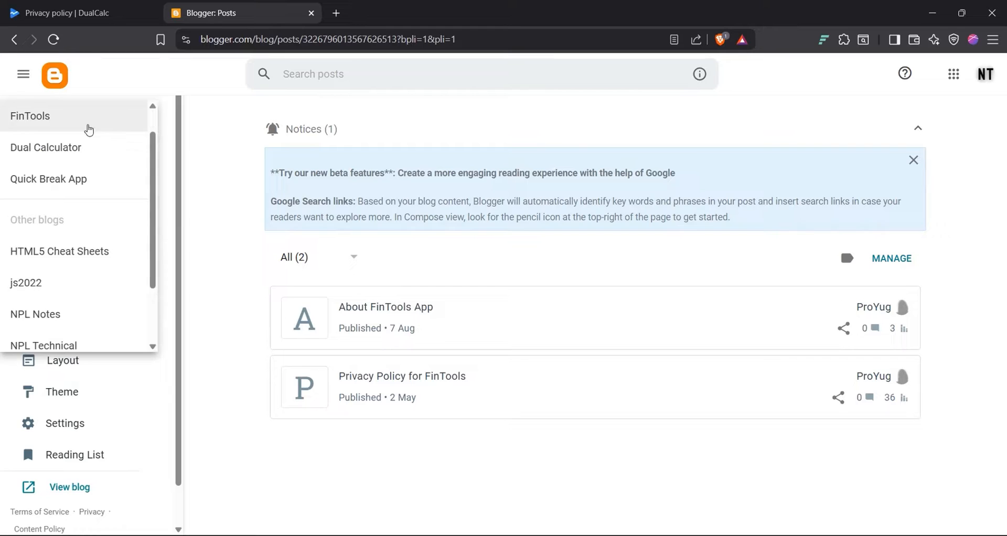
{"action": "left_click", "coordinate": [68, 151]}
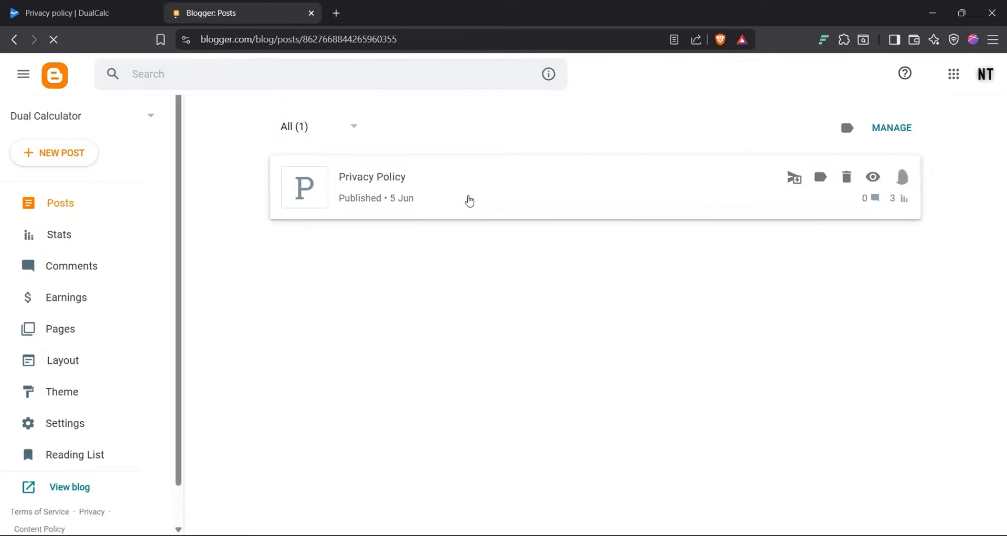
{"action": "left_click", "coordinate": [874, 178]}
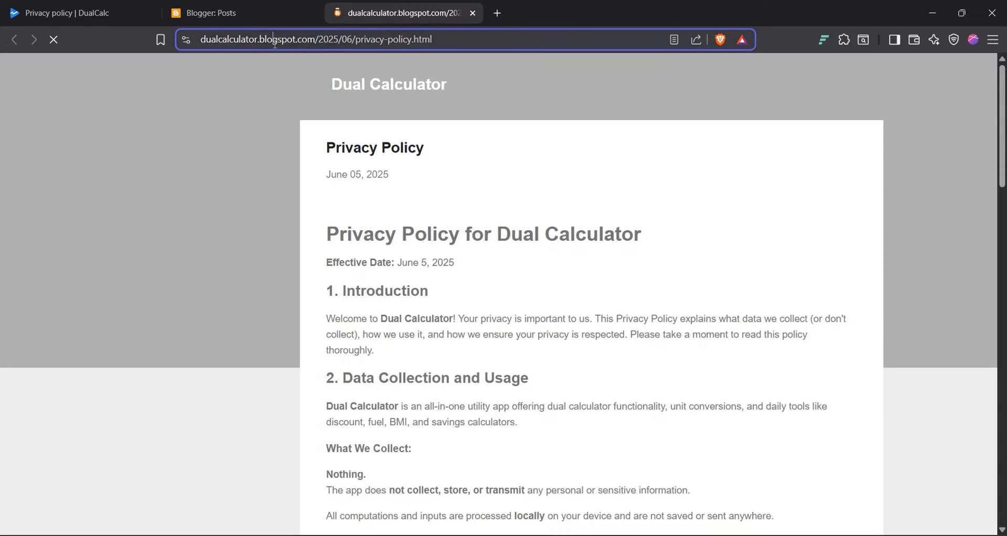
{"action": "left_click", "coordinate": [275, 44]}
{"action": "key", "text": "ctrl+c"}
{"action": "left_click", "coordinate": [90, 5]}
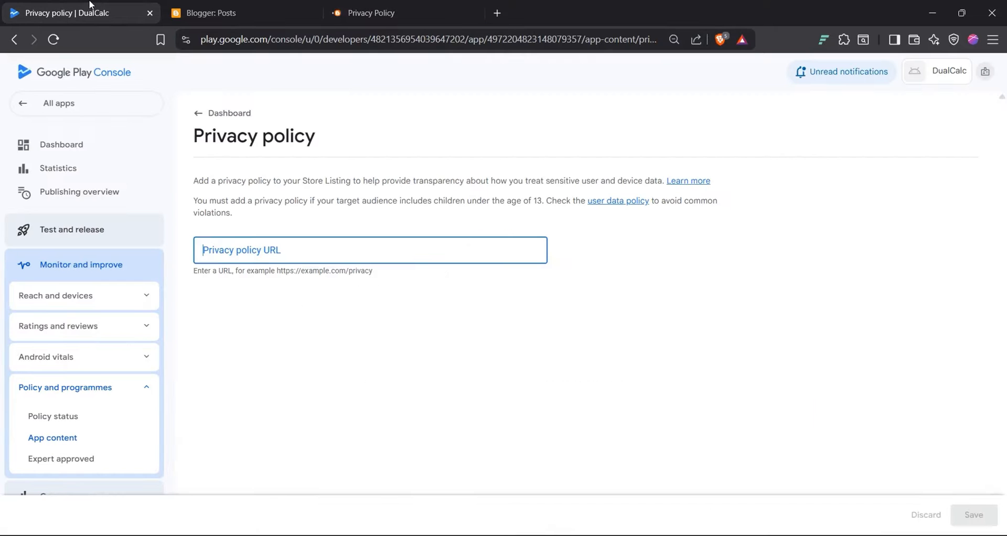
Step: Paste the Blogger post URL as the Privacy policy URL, save it, and return to the dashboard
{"action": "left_click", "coordinate": [298, 247]}
{"action": "key", "text": "ctrl+v"}
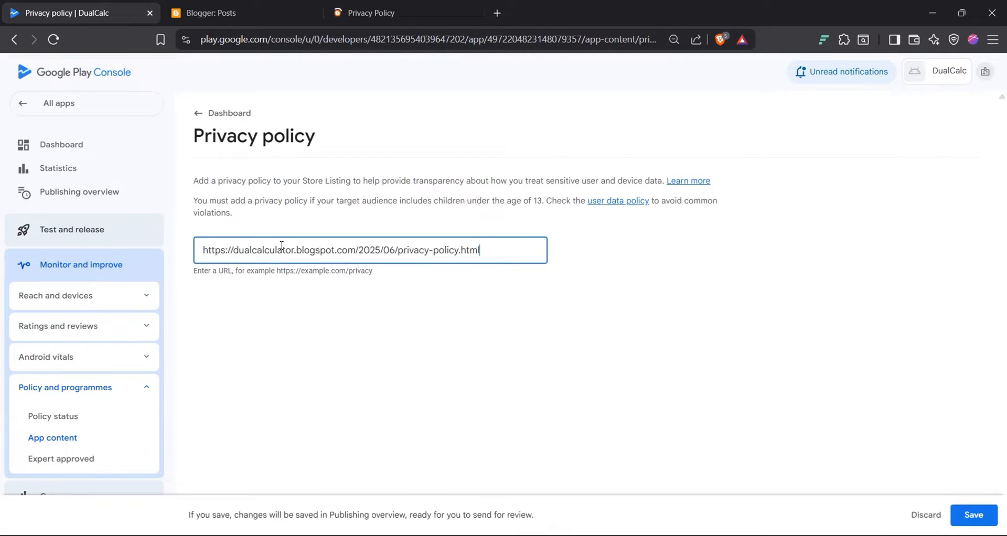
{"action": "left_click", "coordinate": [374, 308]}
{"action": "left_click", "coordinate": [978, 518]}
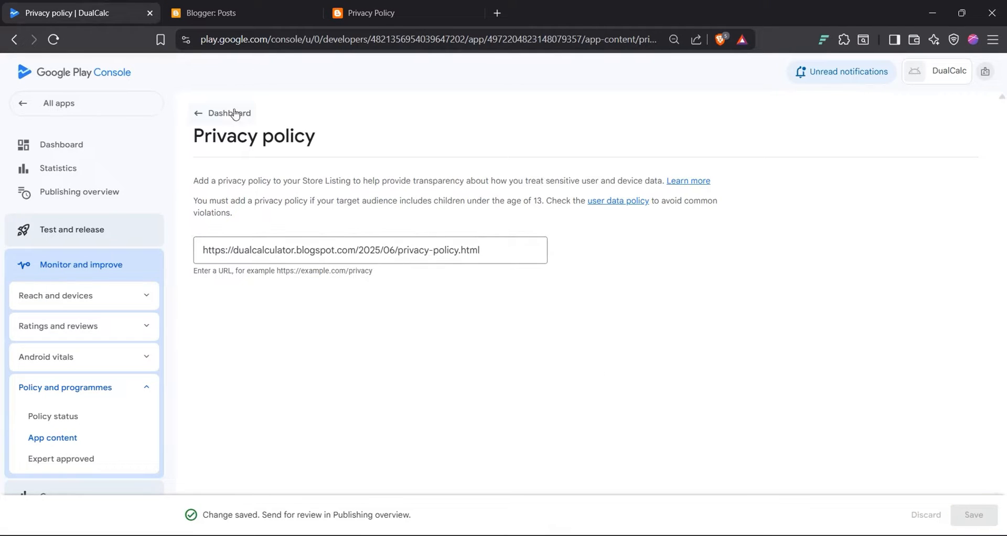
{"action": "left_click", "coordinate": [202, 117]}
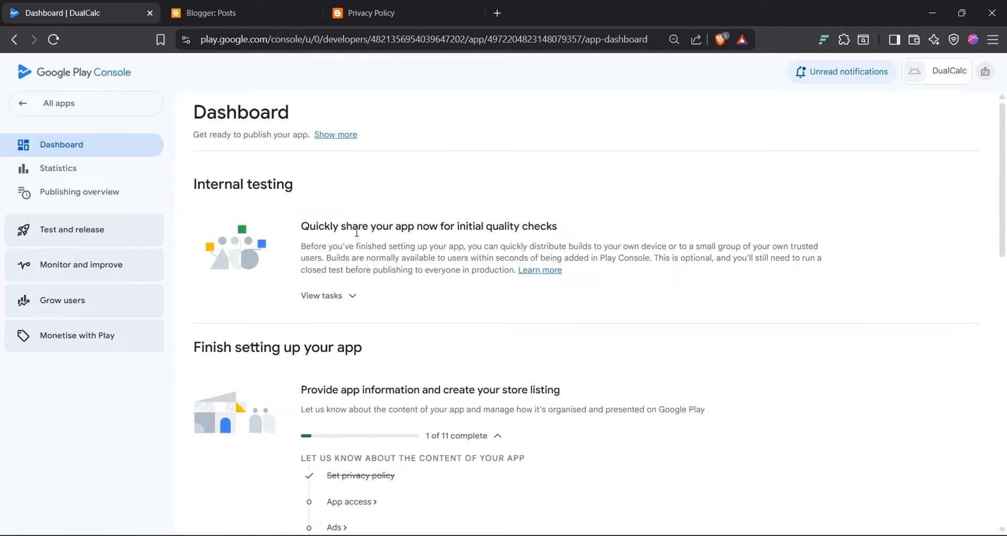
{"action": "scroll", "coordinate": [339, 443], "scroll_direction": "down", "scroll_amount": 1}
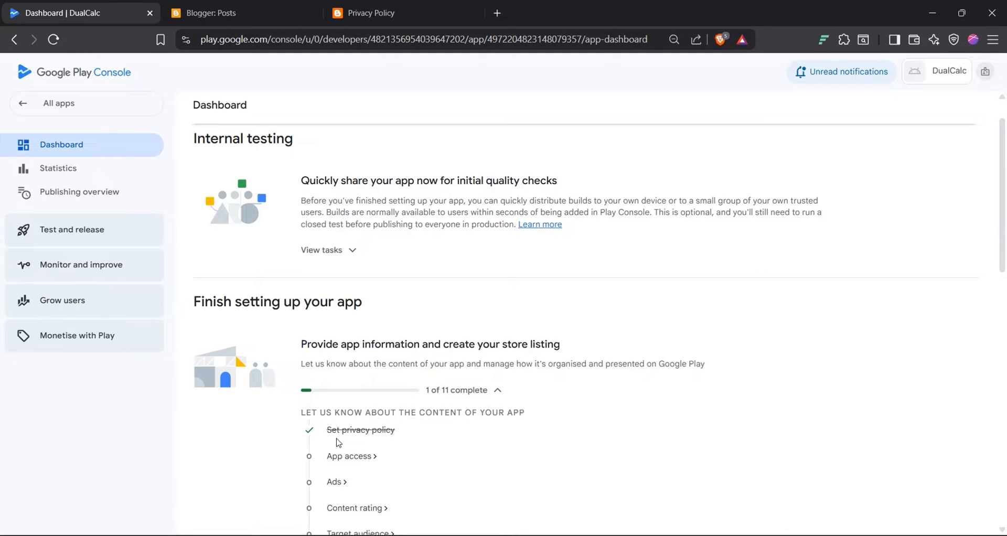
{"action": "scroll", "coordinate": [338, 442], "scroll_direction": "down", "scroll_amount": 1}
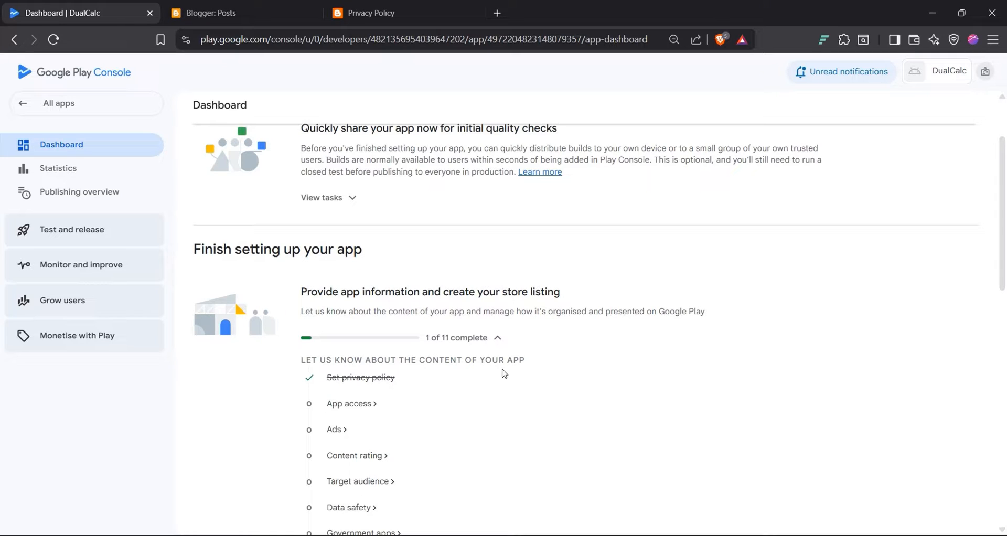
Step: Save App access as 'All functionality available without any access restrictions' and return to the dashboard
{"action": "left_click", "coordinate": [362, 405]}
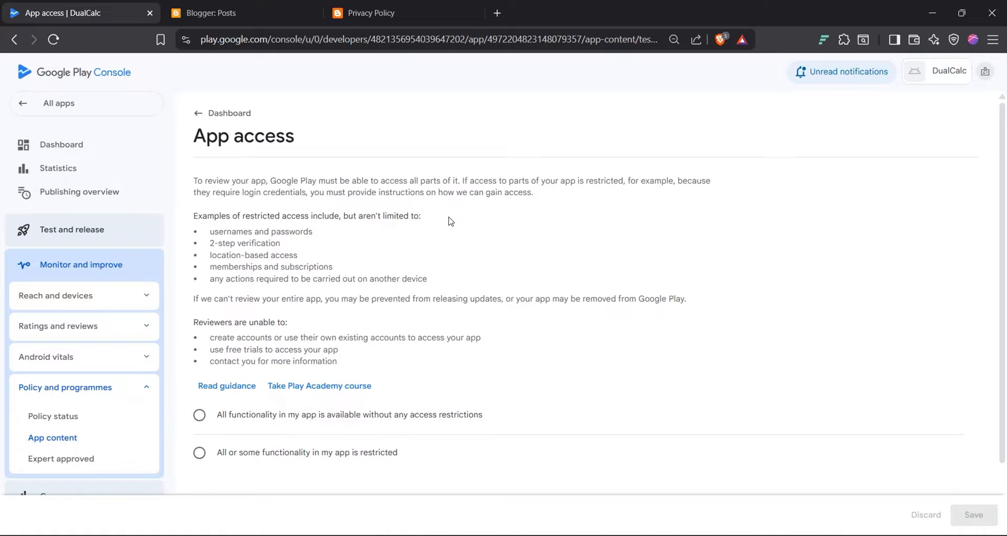
{"action": "scroll", "coordinate": [273, 258], "scroll_direction": "up", "scroll_amount": 3}
{"action": "scroll", "coordinate": [277, 204], "scroll_direction": "down", "scroll_amount": 1}
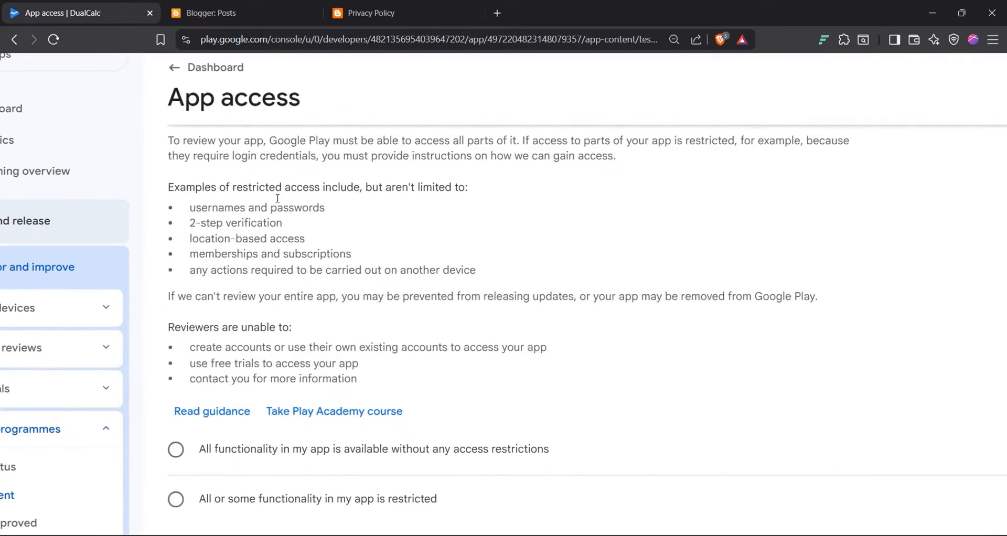
{"action": "triple_click", "coordinate": [217, 159]}
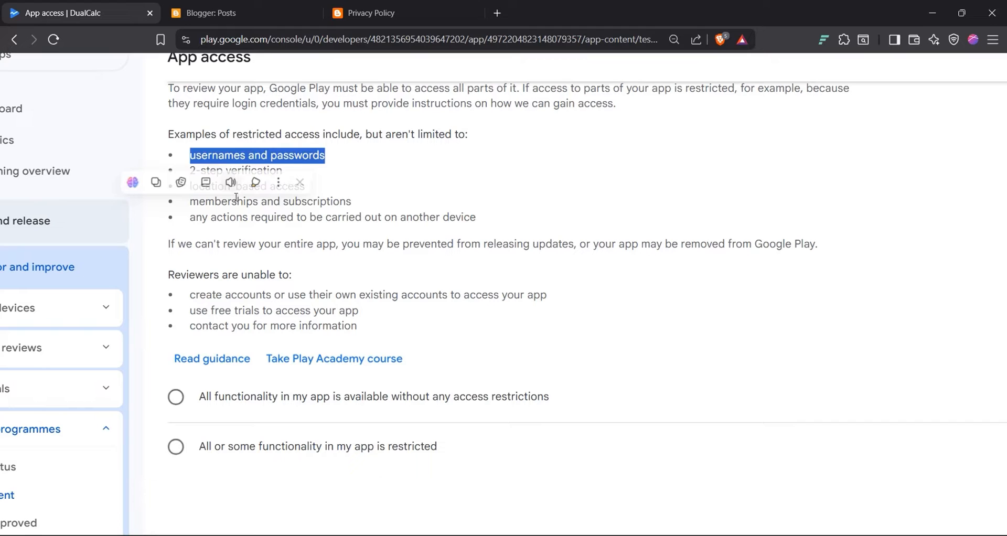
{"action": "left_click", "coordinate": [375, 194]}
{"action": "triple_click", "coordinate": [317, 201]}
{"action": "left_click", "coordinate": [448, 187]}
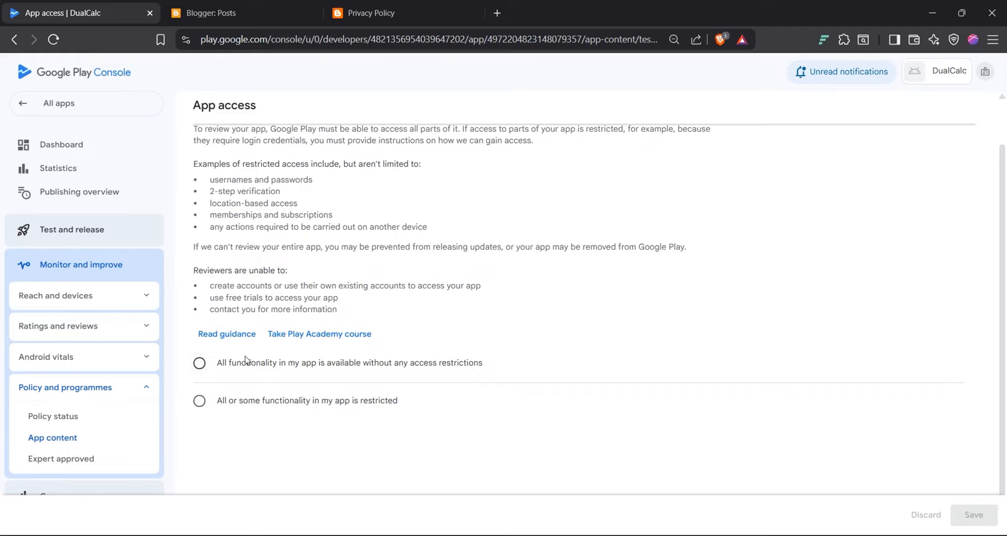
{"action": "left_click", "coordinate": [406, 368]}
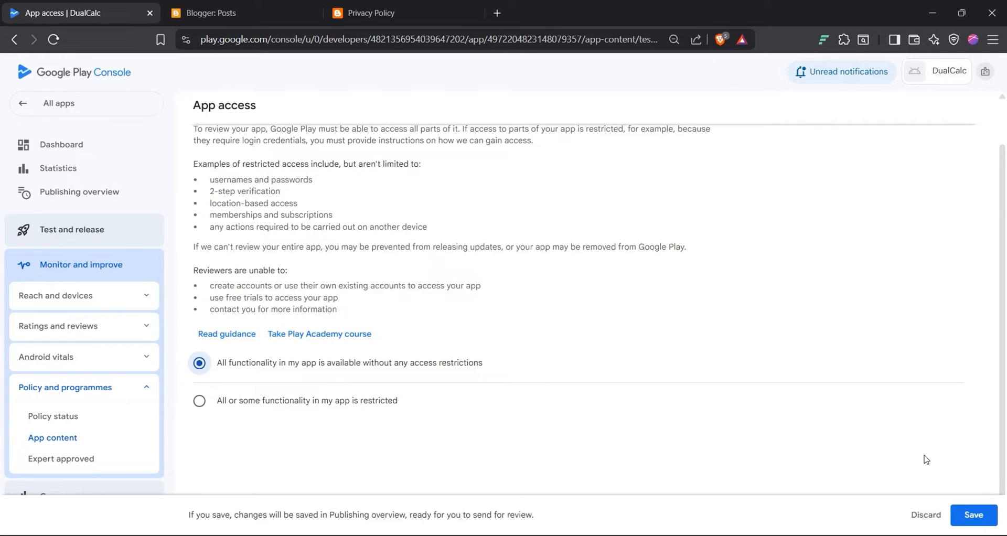
{"action": "left_click", "coordinate": [967, 517]}
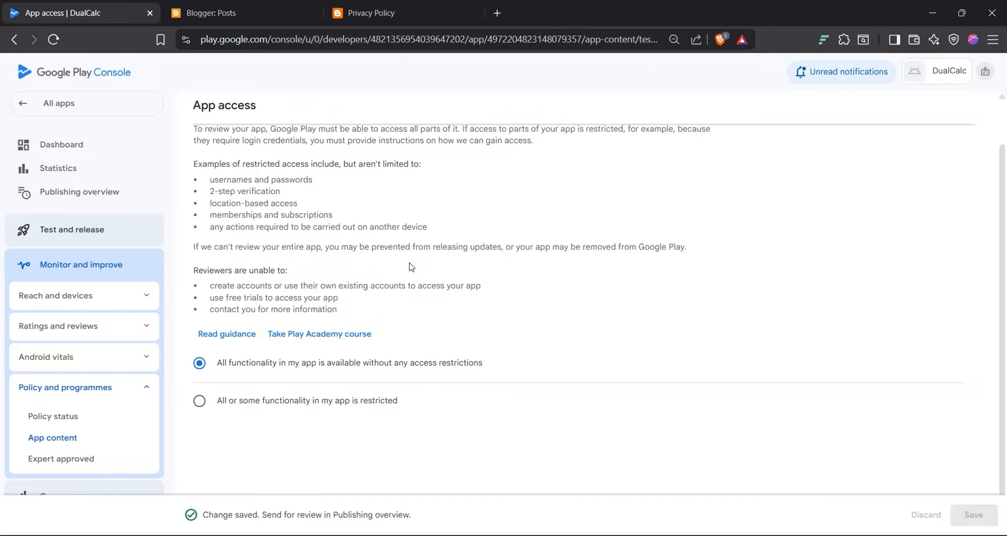
{"action": "scroll", "coordinate": [410, 267], "scroll_direction": "up", "scroll_amount": 2}
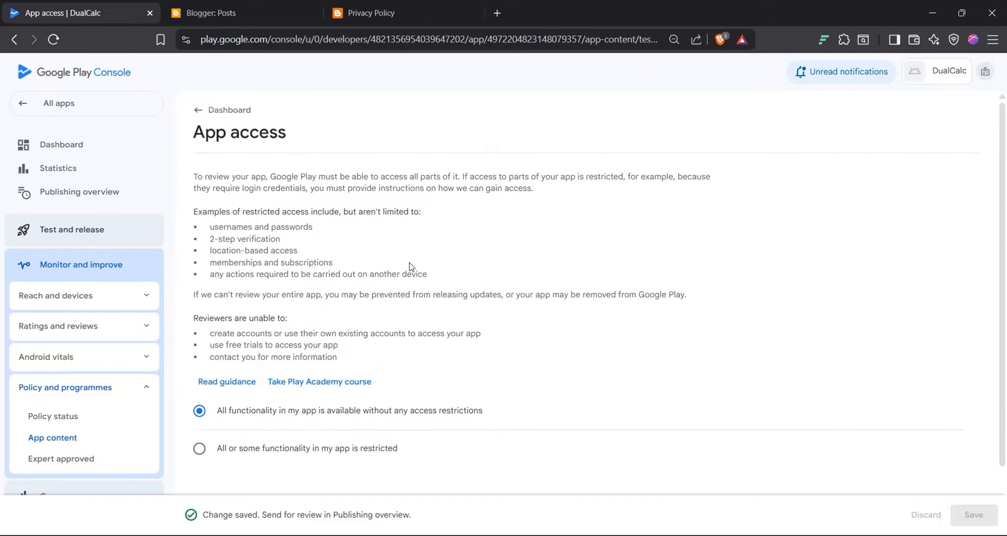
{"action": "left_click", "coordinate": [199, 114]}
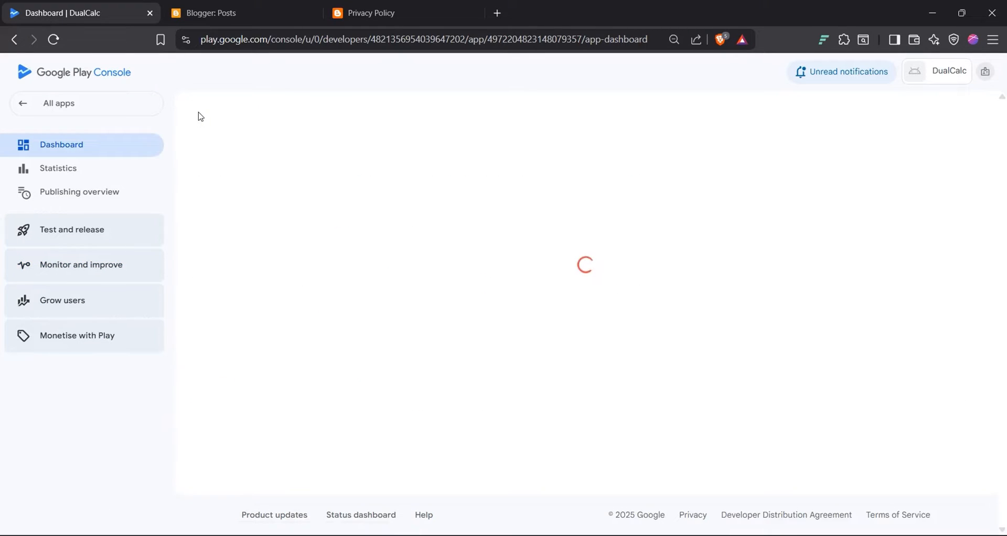
{"action": "scroll", "coordinate": [368, 324], "scroll_direction": "down", "scroll_amount": 3}
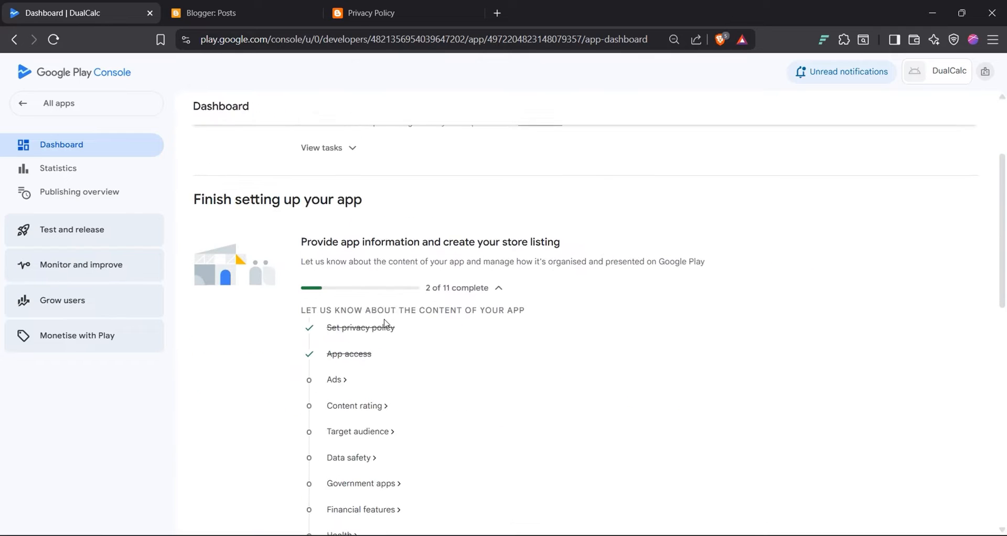
Step: Save the Ads declaration as 'No, my app does not contain ads' and return to the dashboard
{"action": "left_click", "coordinate": [334, 380]}
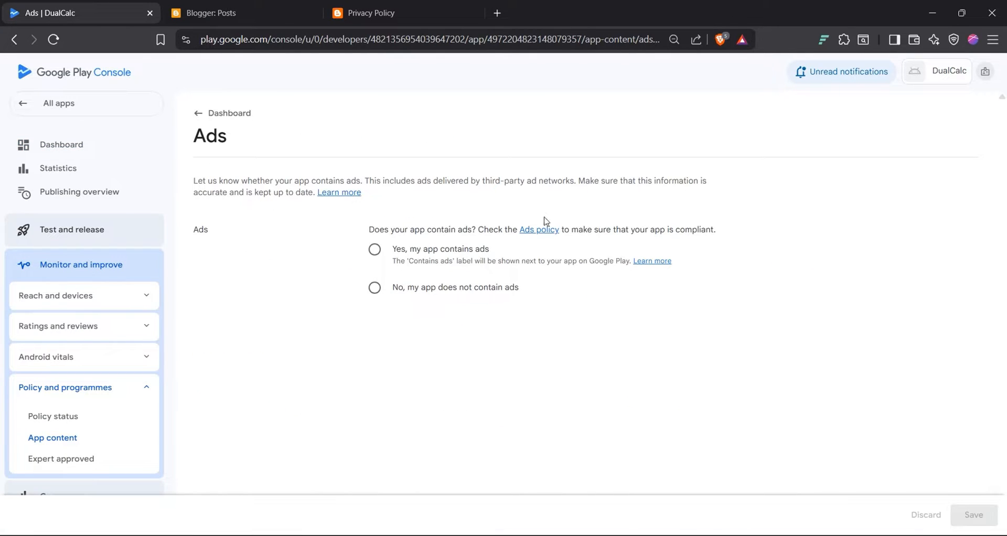
{"action": "left_click", "coordinate": [385, 290]}
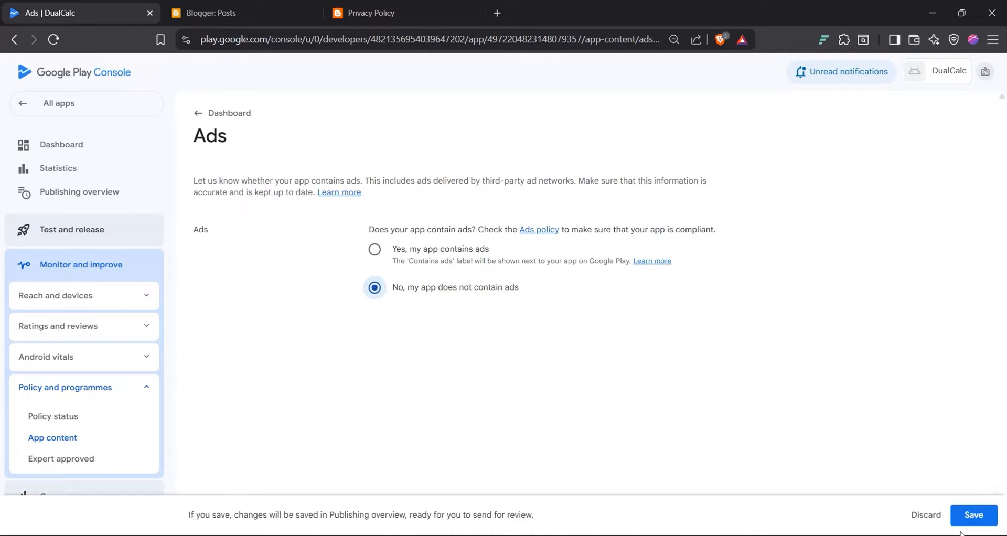
{"action": "left_click", "coordinate": [970, 518]}
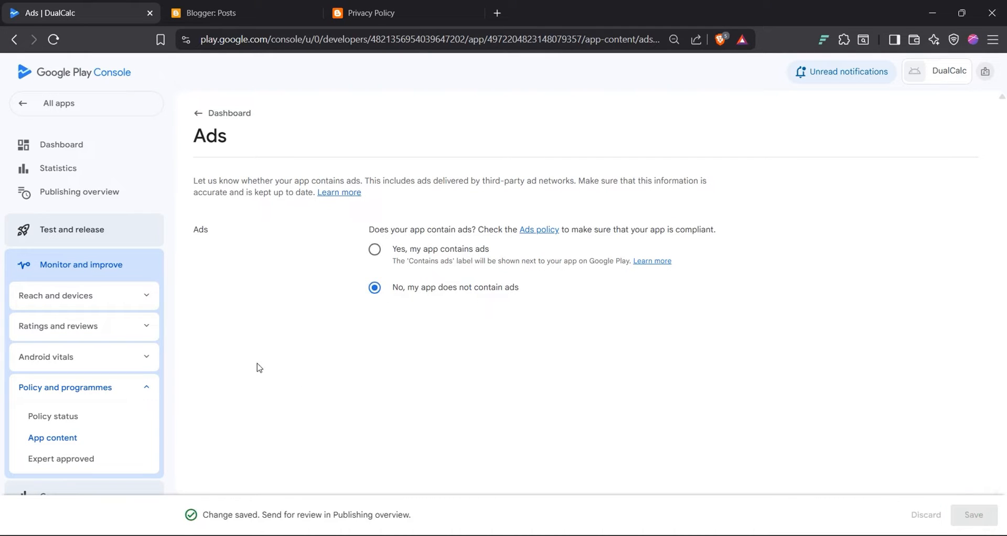
{"action": "left_click", "coordinate": [200, 113]}
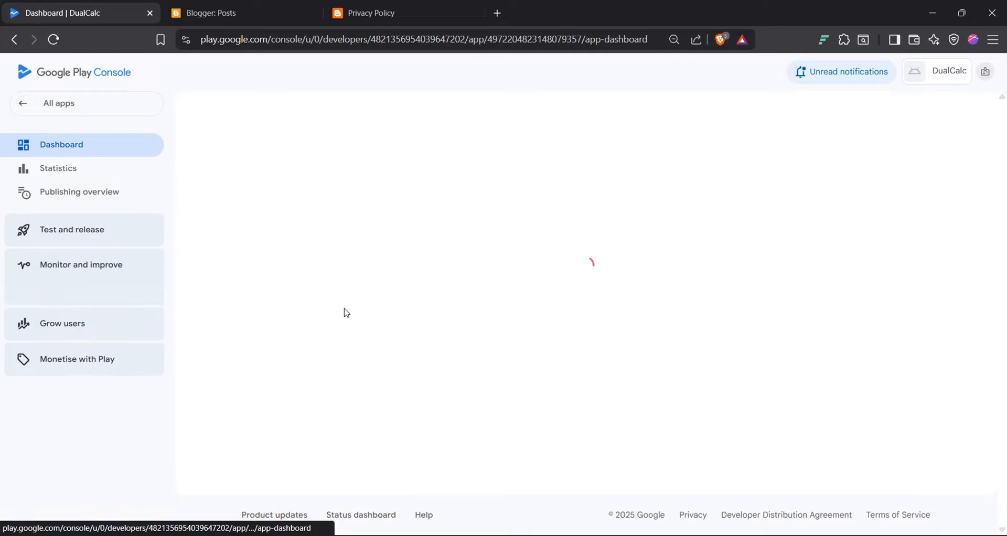
{"action": "scroll", "coordinate": [340, 297], "scroll_direction": "down", "scroll_amount": 2}
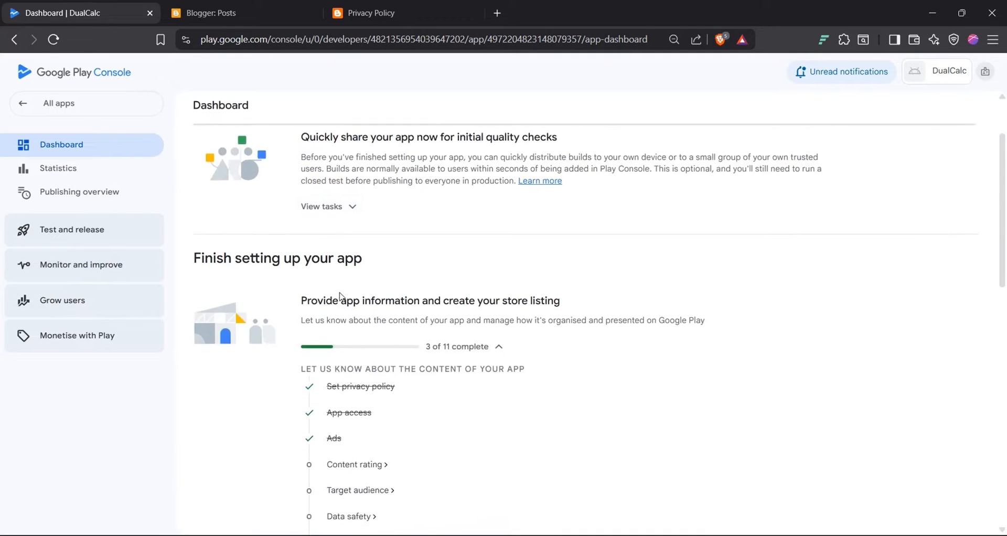
{"action": "scroll", "coordinate": [340, 297], "scroll_direction": "down", "scroll_amount": 3}
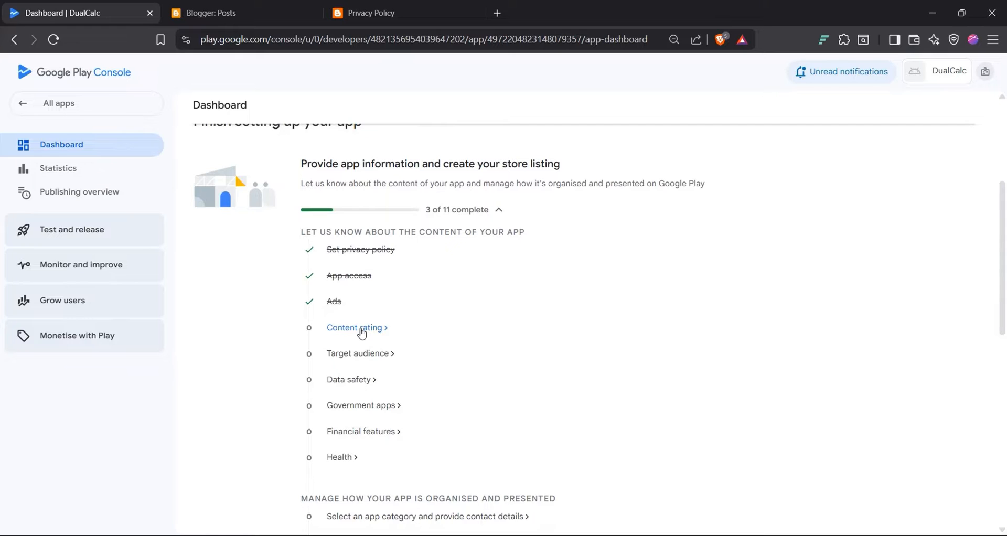
{"action": "left_click", "coordinate": [362, 330]}
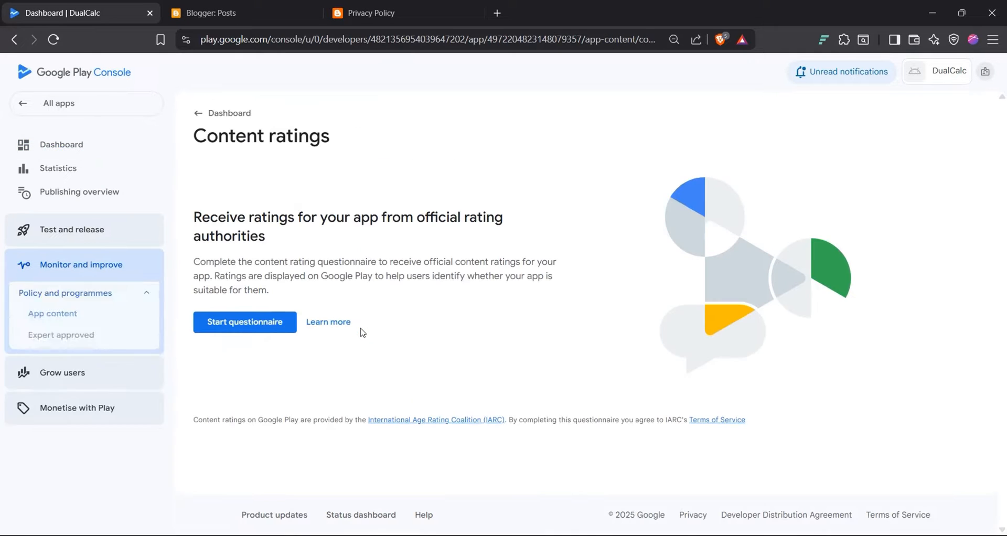
Step: Start the content rating questionnaire with the contact e-mail, All other app types category, and IARC terms accepted
{"action": "left_click", "coordinate": [250, 329]}
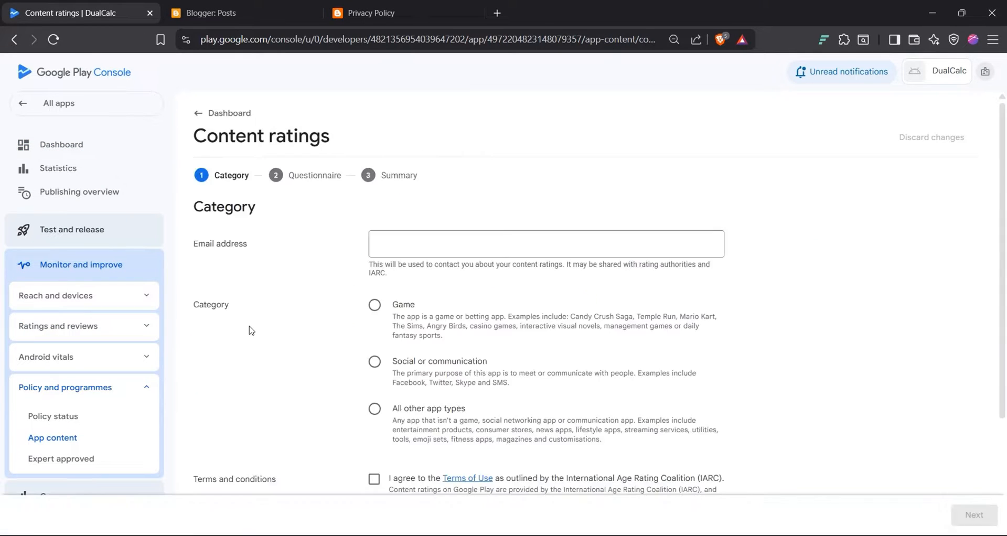
{"action": "left_click", "coordinate": [441, 251]}
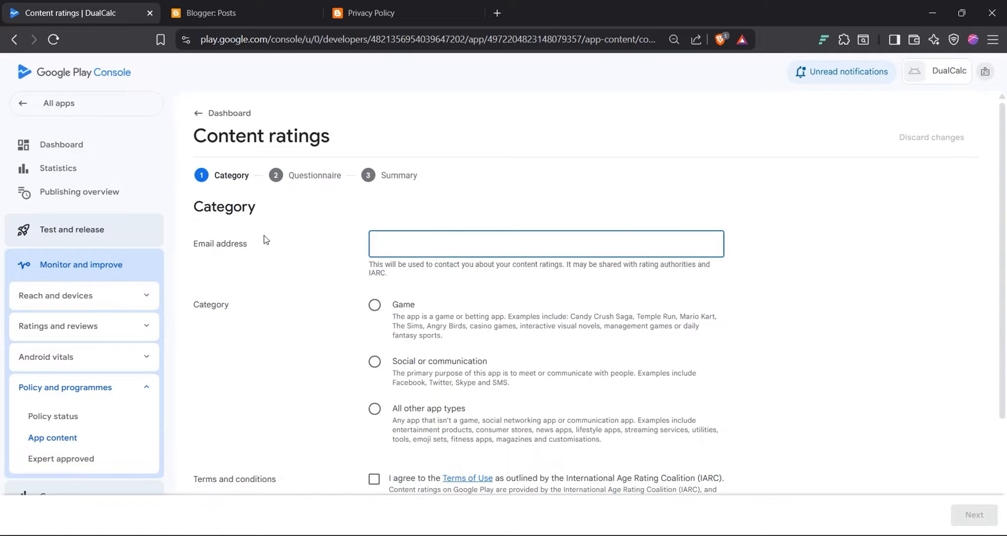
{"action": "triple_click", "coordinate": [223, 247]}
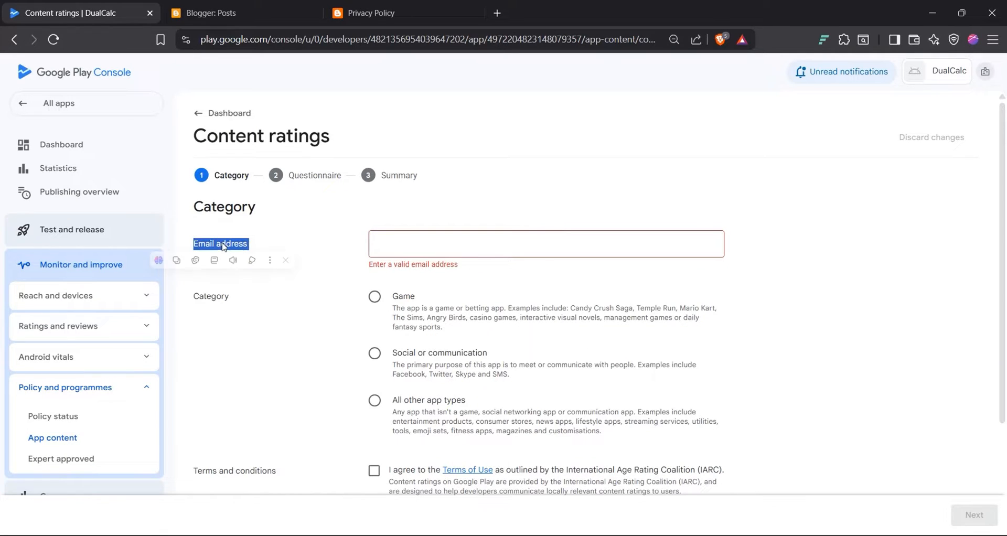
{"action": "left_click", "coordinate": [394, 235]}
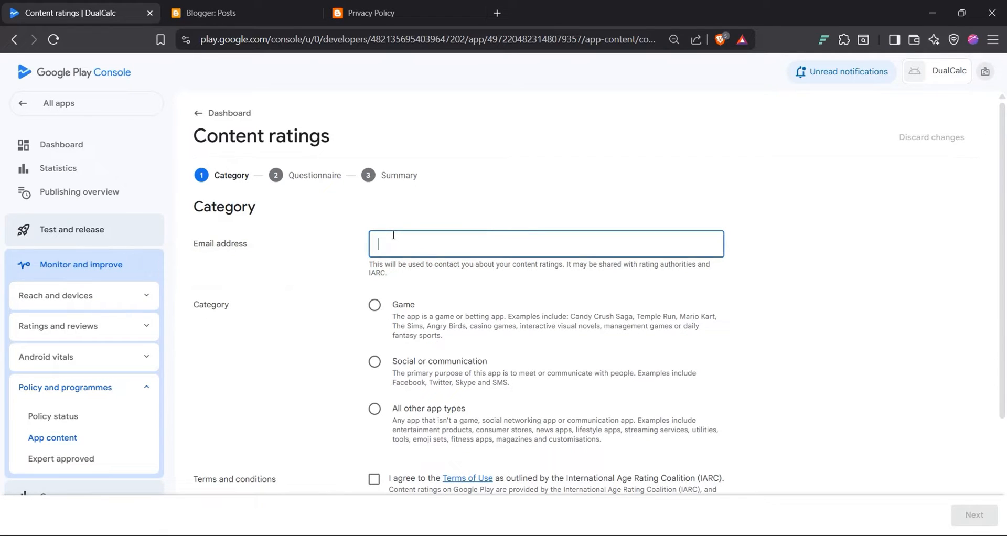
{"action": "triple_click", "coordinate": [498, 268]}
{"action": "left_click", "coordinate": [455, 243]}
{"action": "key", "text": "ctrl+v"}
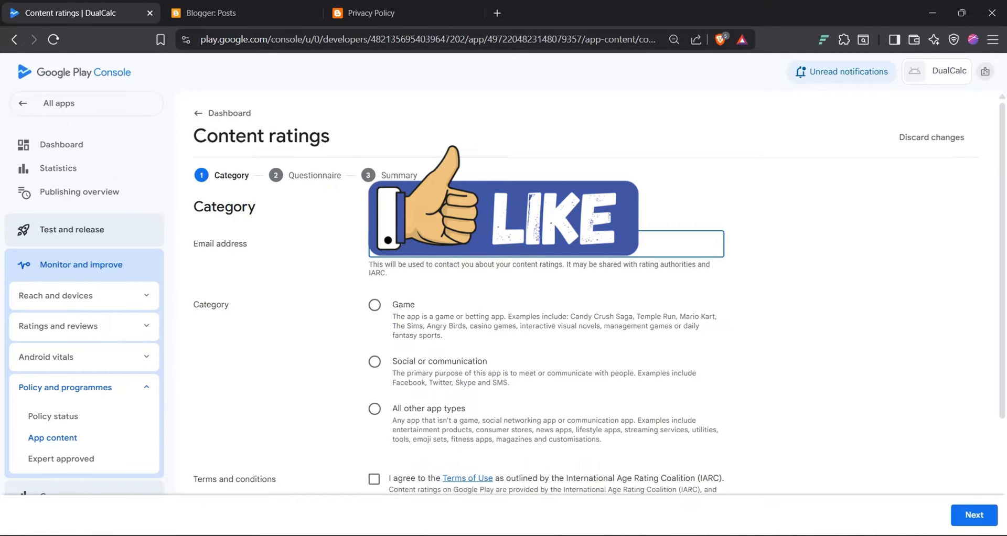
{"action": "scroll", "coordinate": [373, 231], "scroll_direction": "down", "scroll_amount": 1}
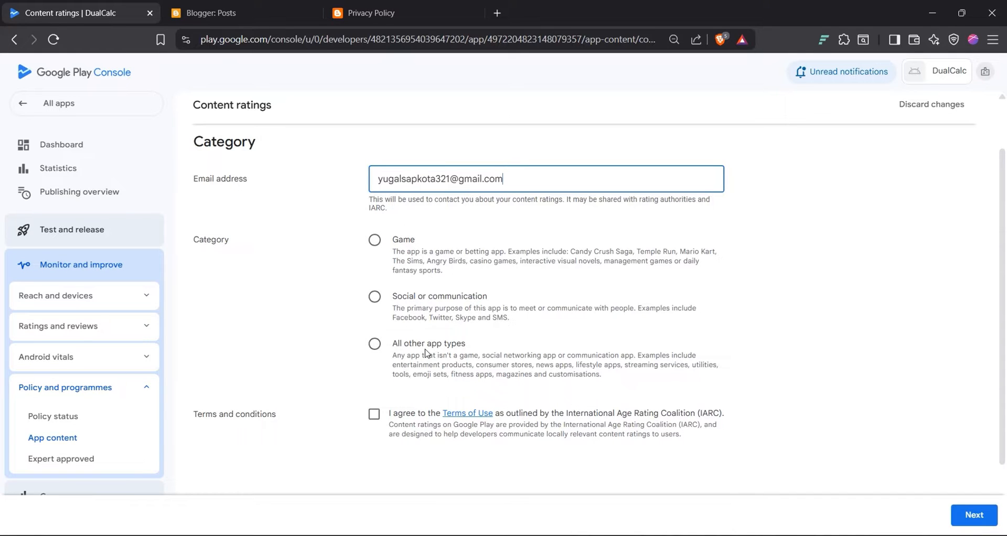
{"action": "left_click", "coordinate": [375, 343]}
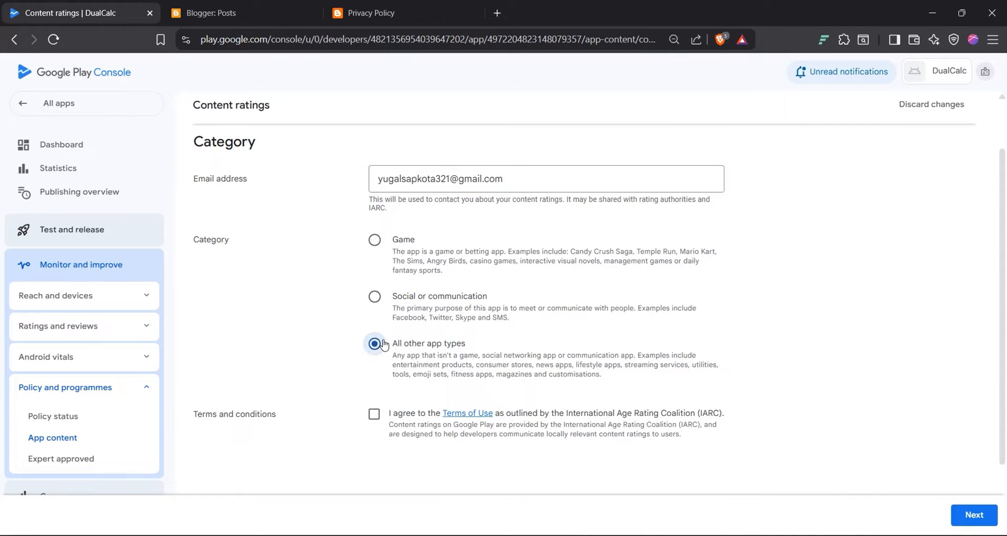
{"action": "left_click", "coordinate": [375, 415]}
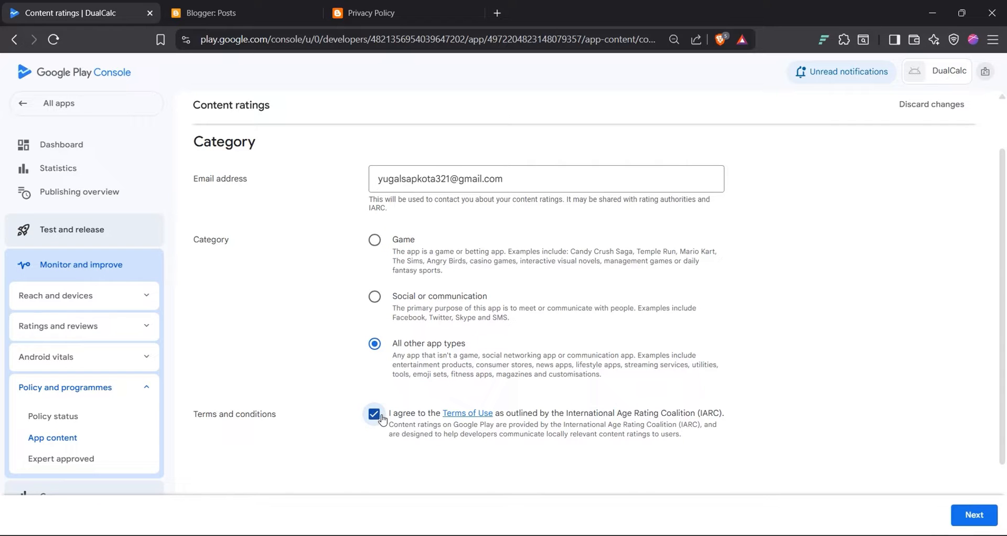
{"action": "left_click", "coordinate": [974, 516]}
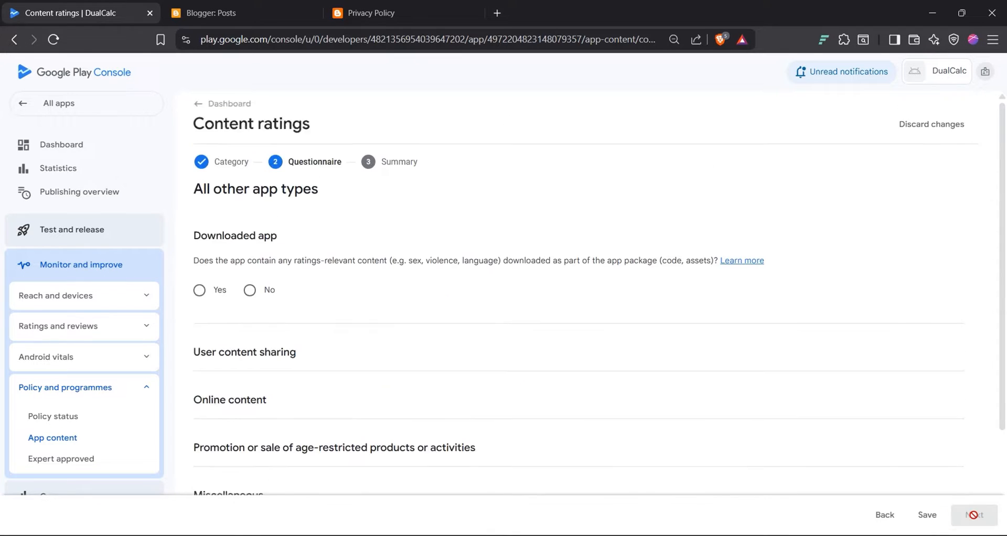
Step: Answer No for downloaded content, user sharing, online content, and age-restricted products promotion
{"action": "scroll", "coordinate": [333, 295], "scroll_direction": "down", "scroll_amount": 3}
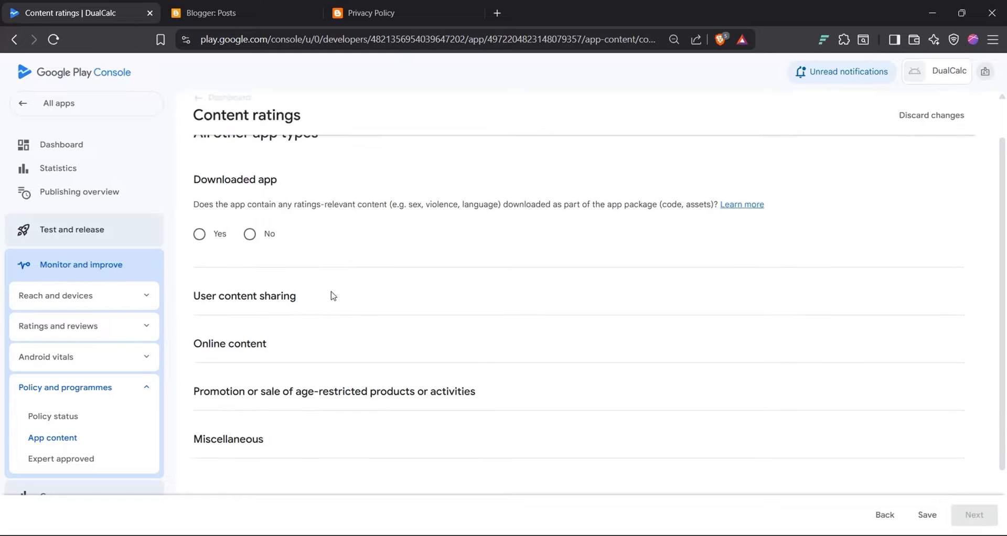
{"action": "scroll", "coordinate": [318, 222], "scroll_direction": "up", "scroll_amount": 3}
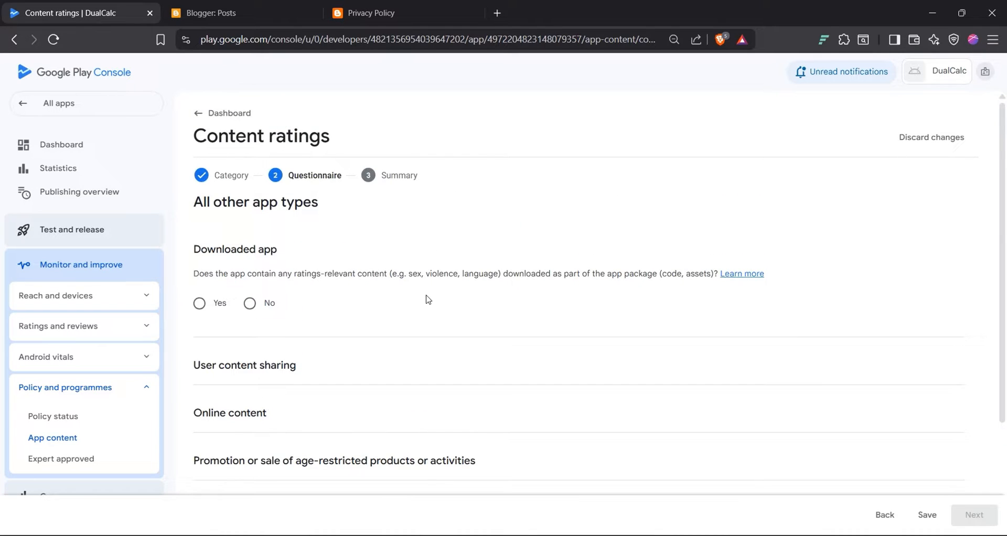
{"action": "left_click", "coordinate": [249, 303]}
{"action": "scroll", "coordinate": [311, 313], "scroll_direction": "down", "scroll_amount": 2}
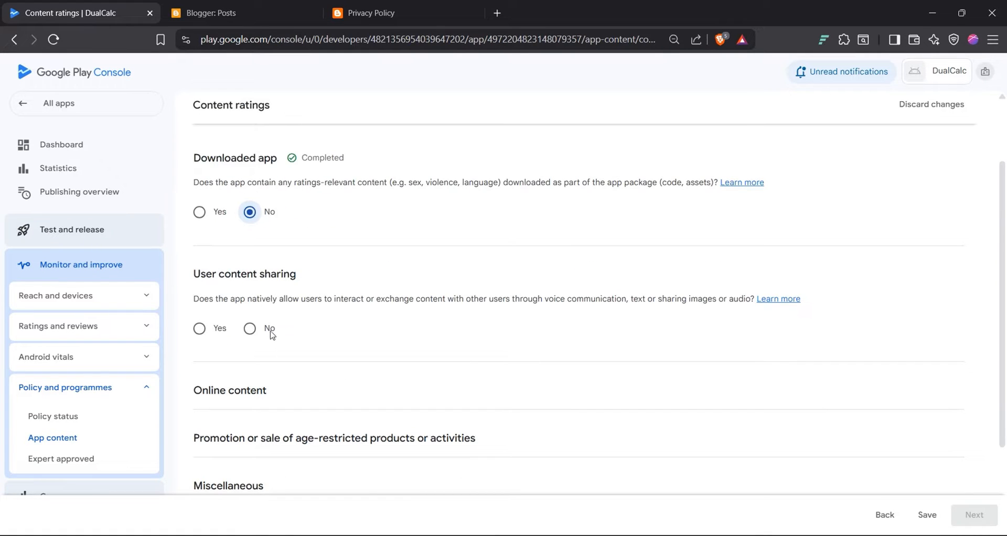
{"action": "left_click", "coordinate": [250, 329]}
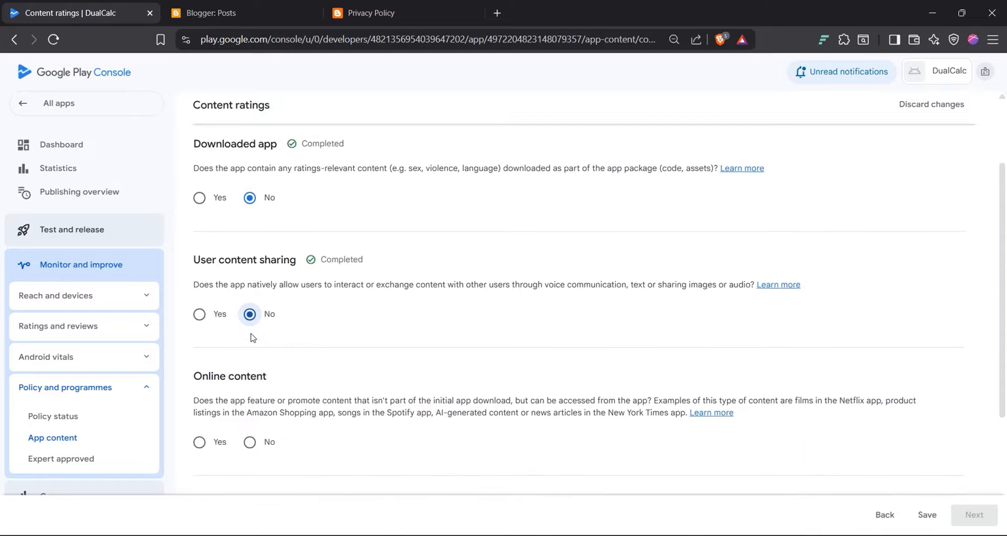
{"action": "scroll", "coordinate": [252, 339], "scroll_direction": "down", "scroll_amount": 2}
{"action": "left_click", "coordinate": [251, 340]}
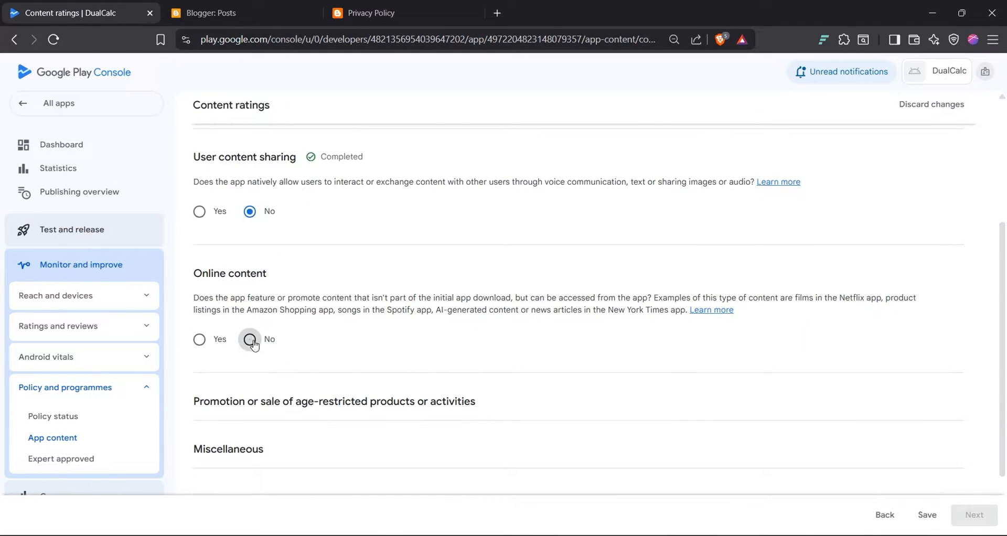
{"action": "triple_click", "coordinate": [416, 306]}
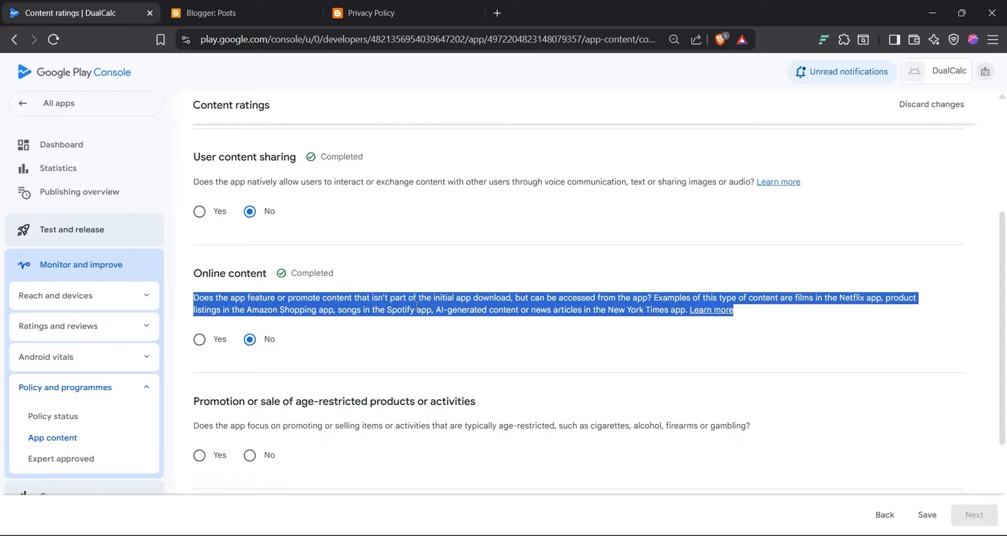
{"action": "left_click", "coordinate": [417, 305]}
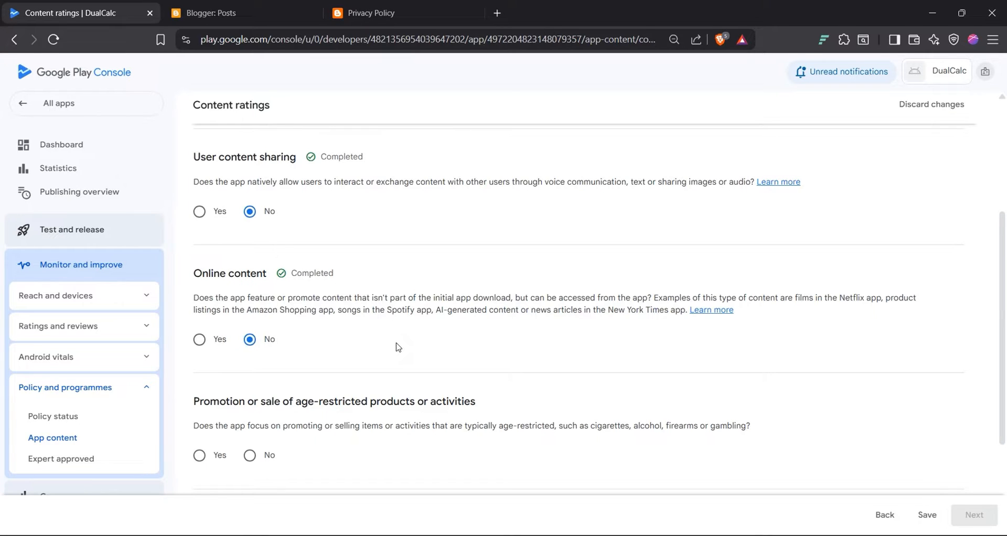
{"action": "scroll", "coordinate": [398, 347], "scroll_direction": "down", "scroll_amount": 2}
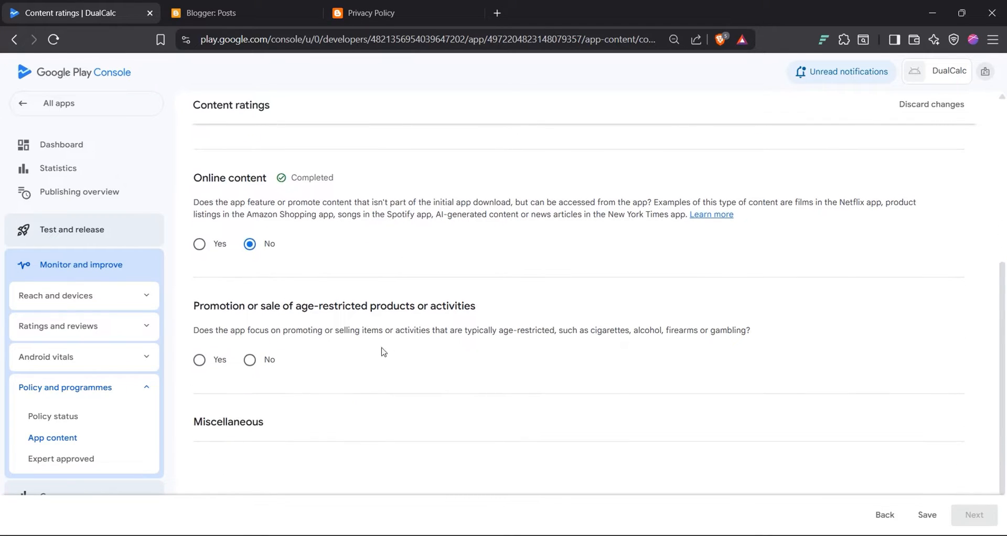
{"action": "left_click", "coordinate": [250, 360]}
Step: Answer No for location sharing, digital purchases, cash rewards/NFTs, web browser, and news/educational, then save
{"action": "scroll", "coordinate": [290, 393], "scroll_direction": "down", "scroll_amount": 2}
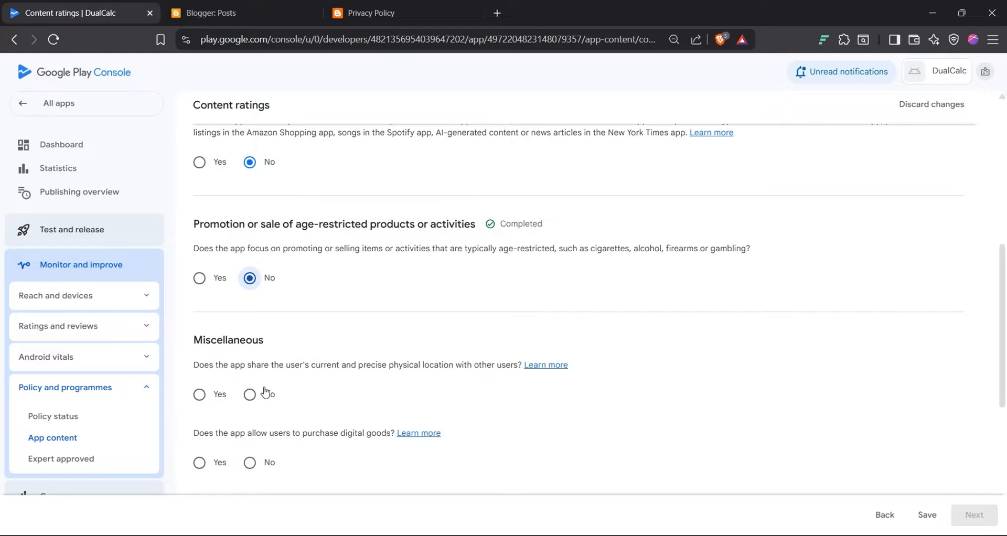
{"action": "left_click", "coordinate": [250, 394]}
{"action": "scroll", "coordinate": [257, 367], "scroll_direction": "down", "scroll_amount": 2}
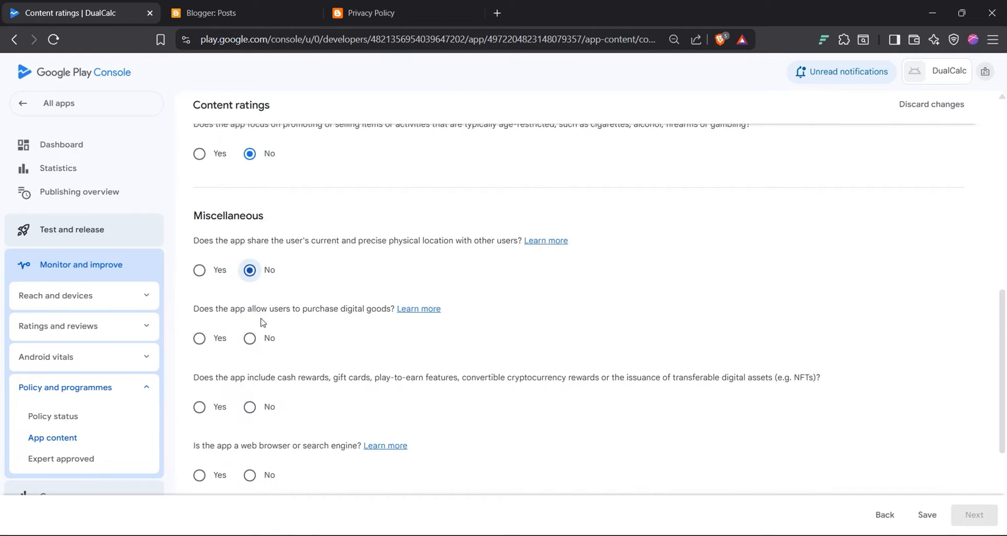
{"action": "left_click", "coordinate": [249, 338]}
{"action": "left_click", "coordinate": [250, 408]}
{"action": "scroll", "coordinate": [261, 409], "scroll_direction": "down", "scroll_amount": 1}
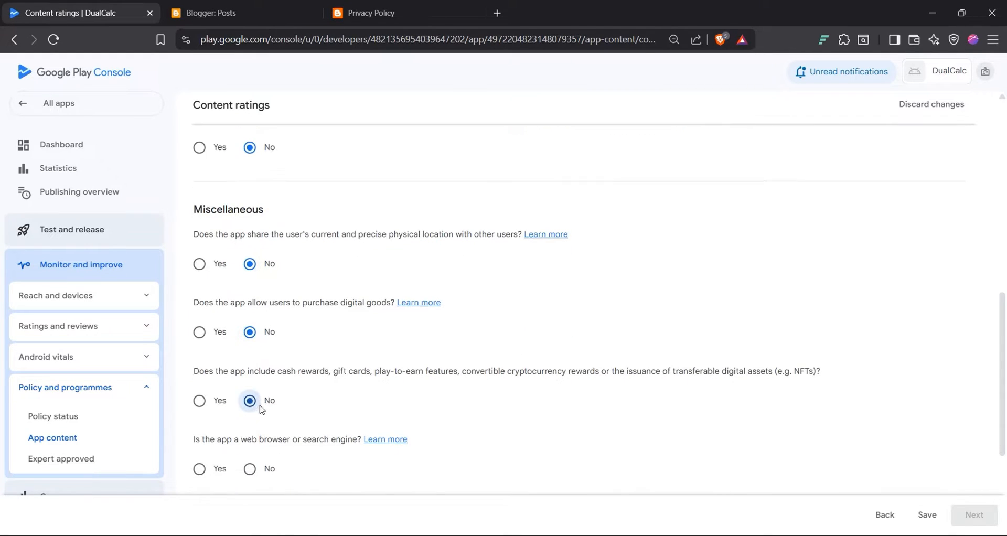
{"action": "scroll", "coordinate": [260, 404], "scroll_direction": "down", "scroll_amount": 1}
{"action": "left_click", "coordinate": [249, 394]}
{"action": "scroll", "coordinate": [257, 399], "scroll_direction": "down", "scroll_amount": 2}
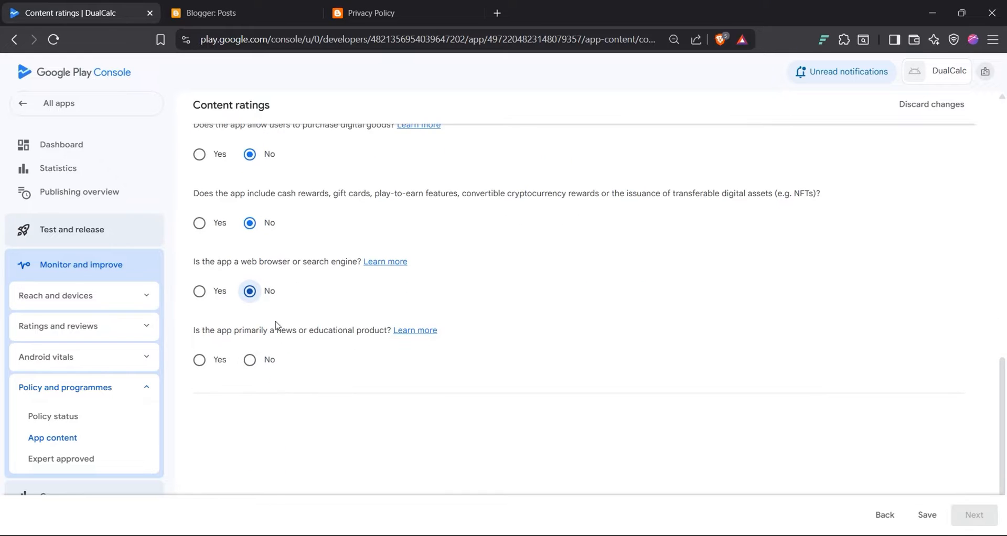
{"action": "left_click", "coordinate": [250, 360]}
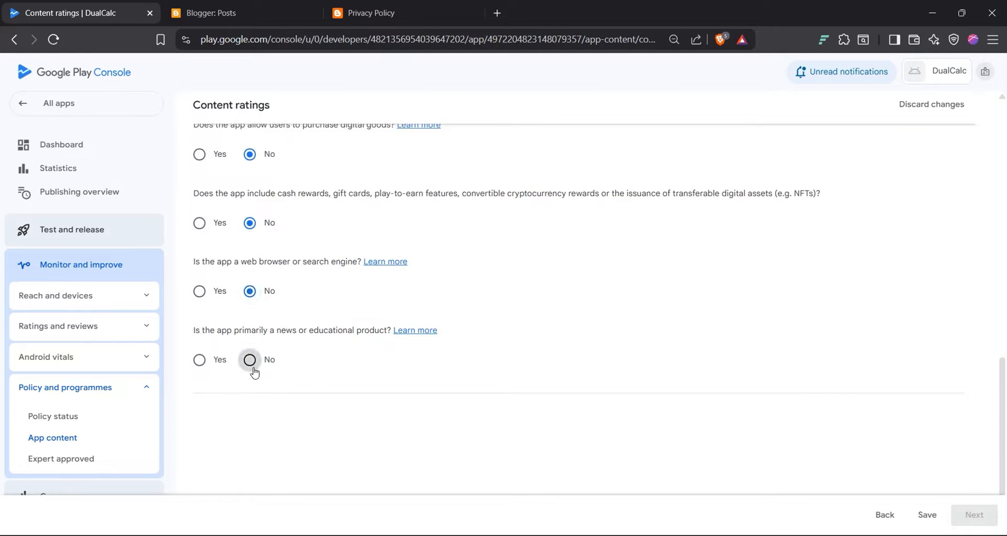
{"action": "left_click", "coordinate": [937, 509]}
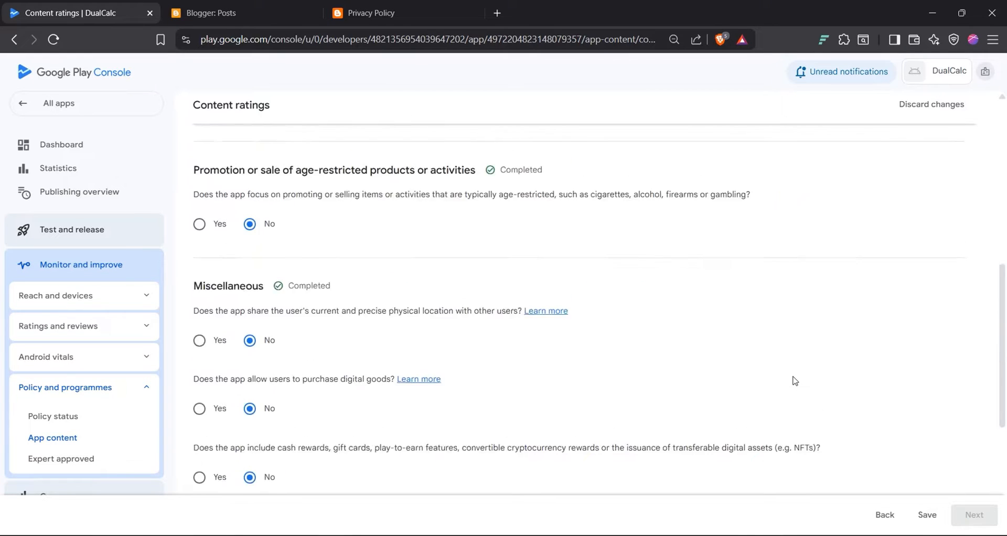
{"action": "left_click", "coordinate": [929, 509]}
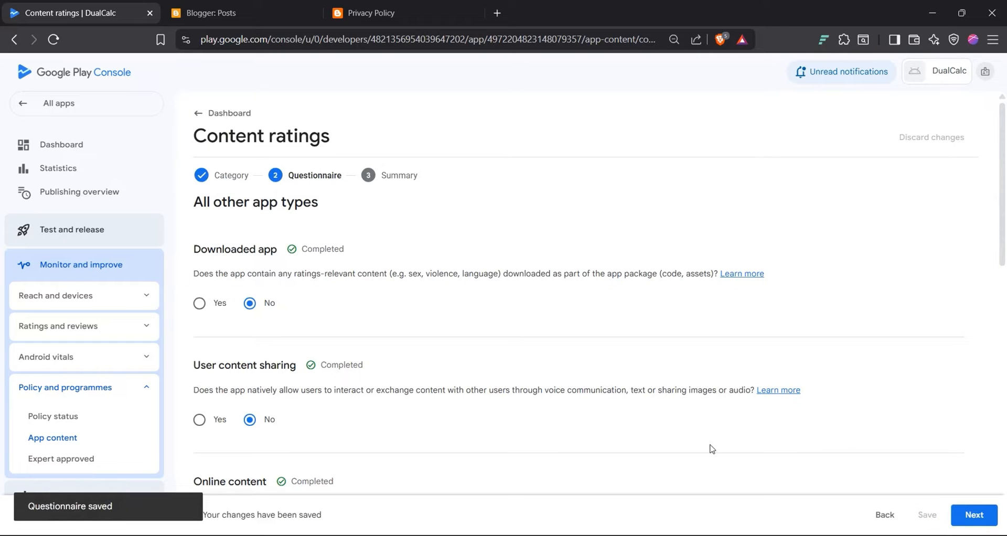
Step: Review the regional ratings on the Summary, submit the content rating, and return to the dashboard
{"action": "left_click", "coordinate": [973, 514]}
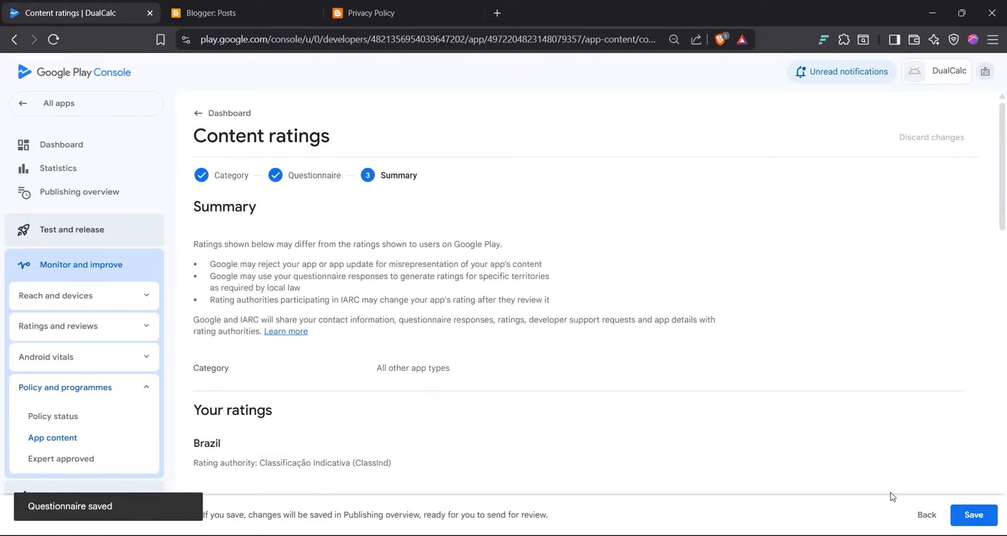
{"action": "scroll", "coordinate": [517, 355], "scroll_direction": "down", "scroll_amount": 5}
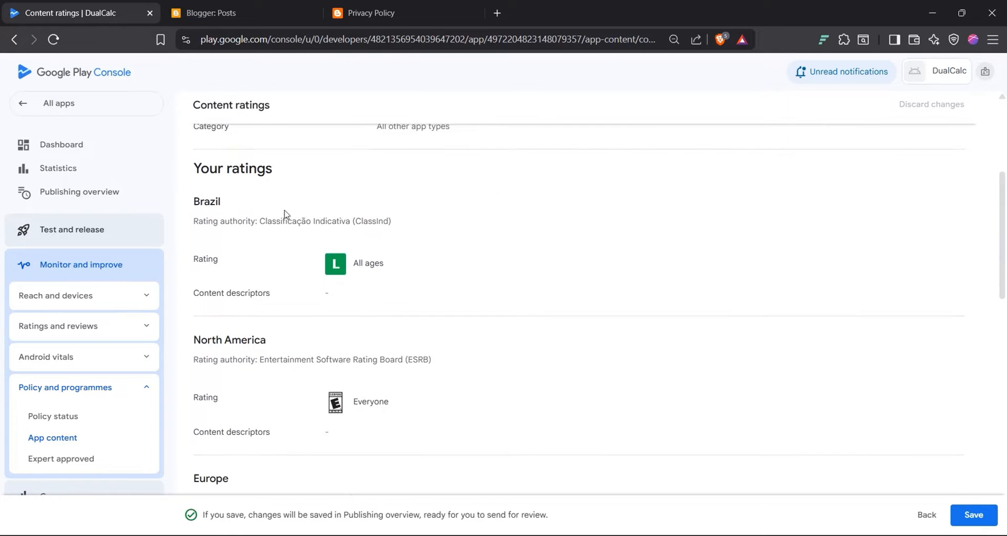
{"action": "scroll", "coordinate": [318, 338], "scroll_direction": "down", "scroll_amount": 10}
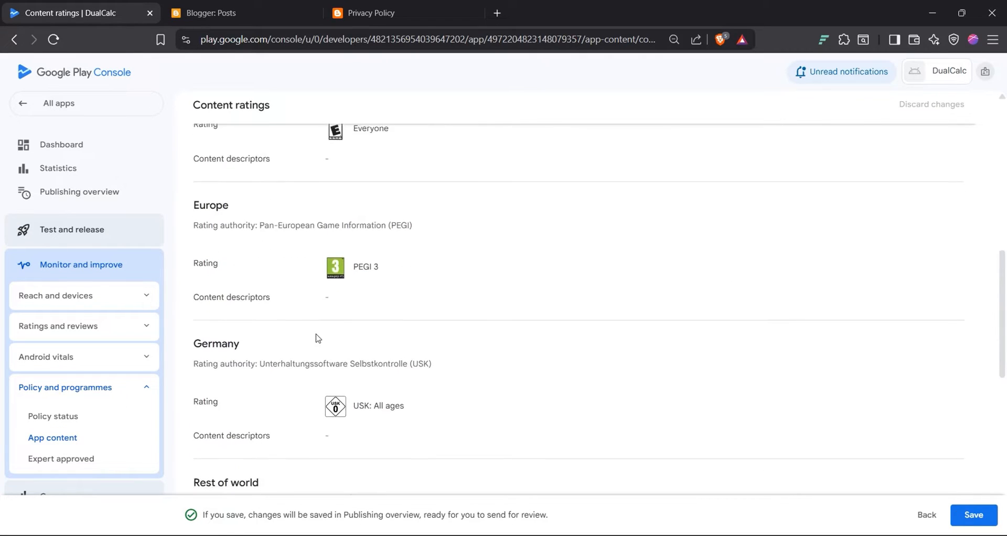
{"action": "scroll", "coordinate": [689, 430], "scroll_direction": "down", "scroll_amount": 5}
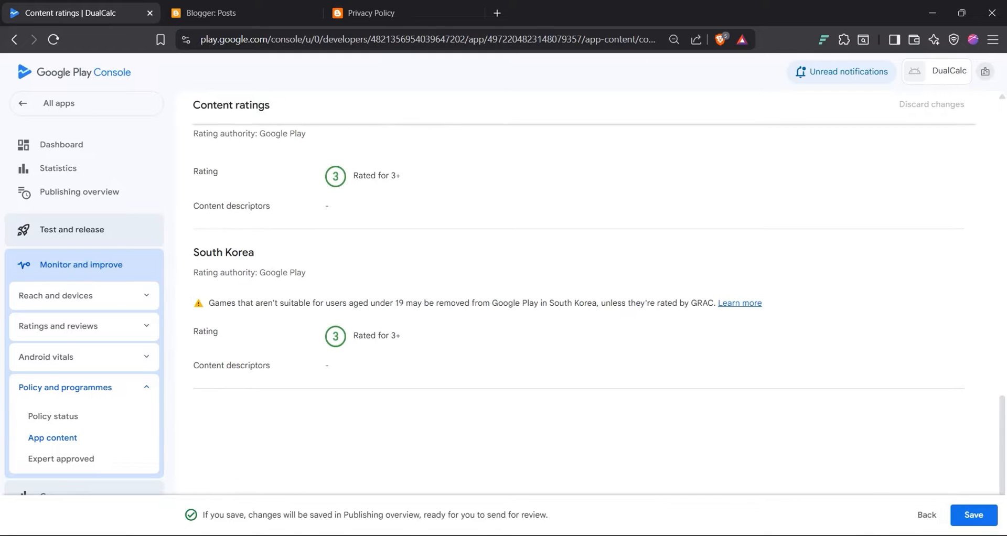
{"action": "left_click", "coordinate": [985, 522]}
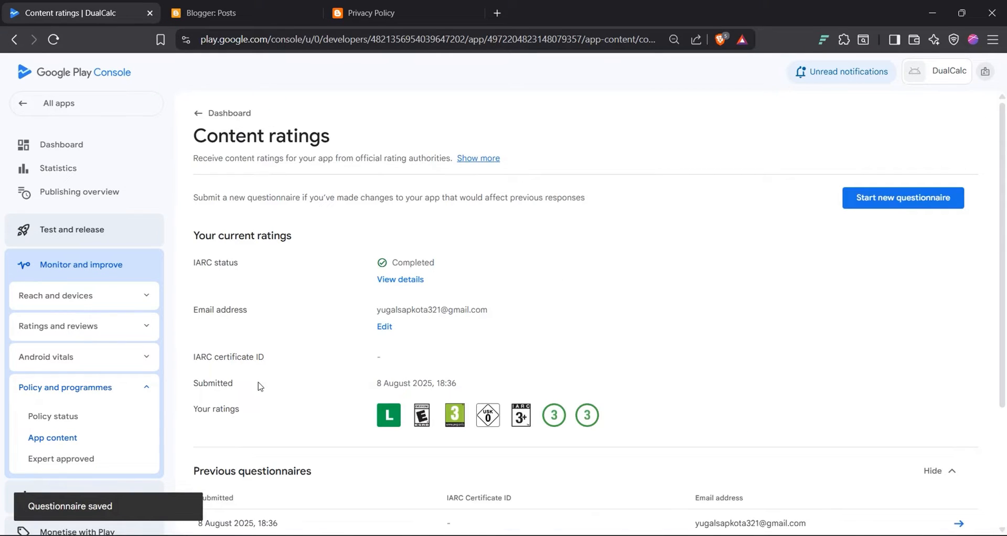
{"action": "left_click", "coordinate": [199, 114]}
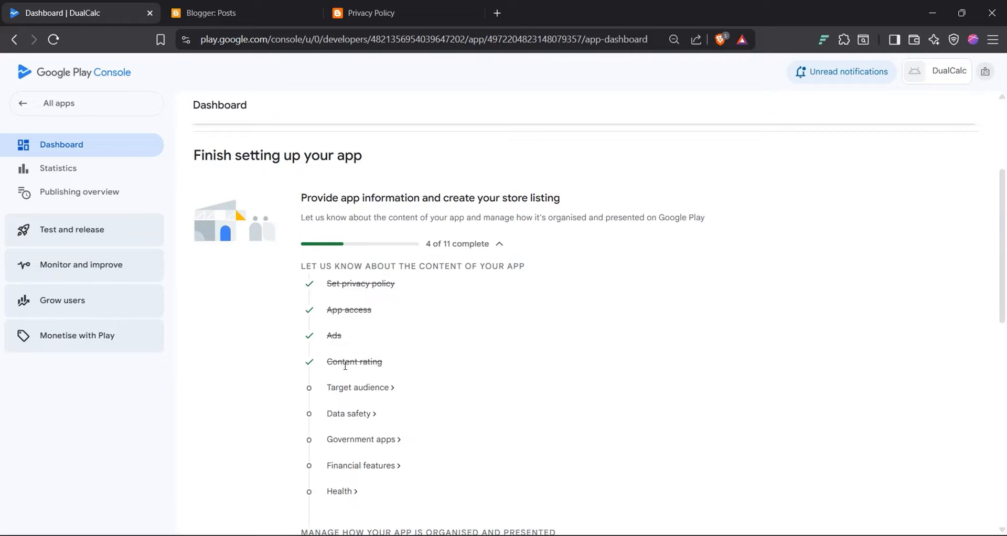
Step: Choose 18 and over as DualCalc's target age group, continue to the summary, and save
{"action": "left_click", "coordinate": [349, 389]}
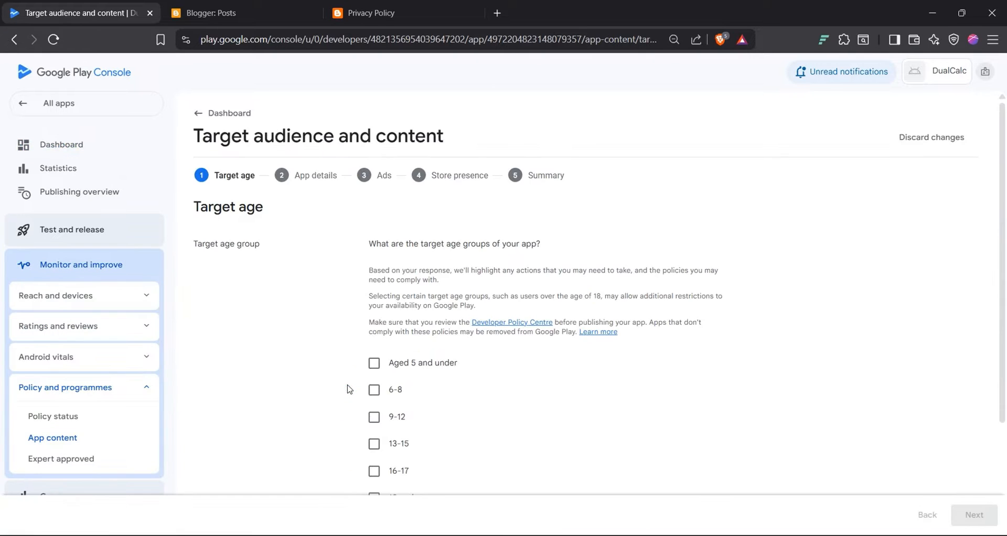
{"action": "scroll", "coordinate": [336, 293], "scroll_direction": "down", "scroll_amount": 2}
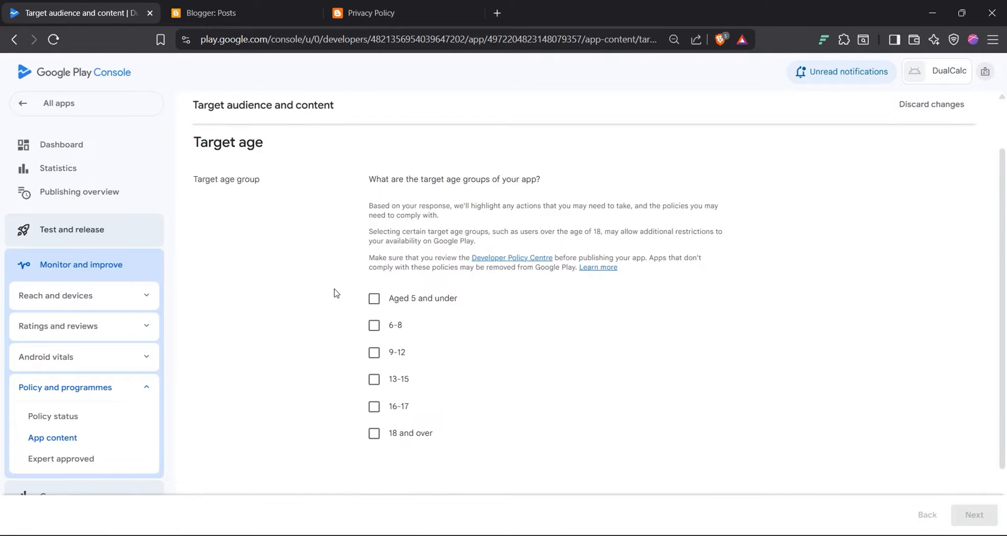
{"action": "scroll", "coordinate": [313, 328], "scroll_direction": "up", "scroll_amount": 1}
{"action": "scroll", "coordinate": [314, 327], "scroll_direction": "down", "scroll_amount": 1}
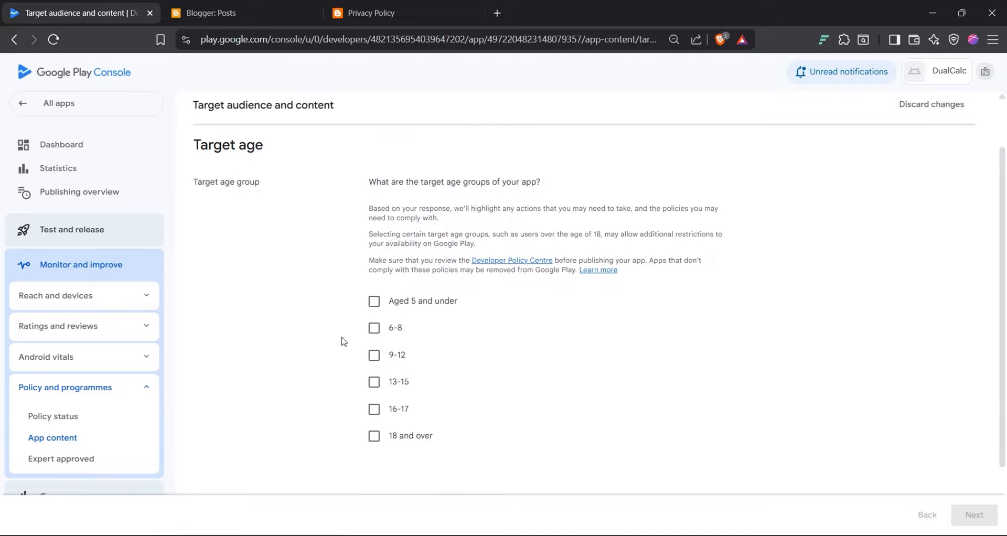
{"action": "left_click", "coordinate": [374, 436]}
{"action": "scroll", "coordinate": [375, 440], "scroll_direction": "down", "scroll_amount": 2}
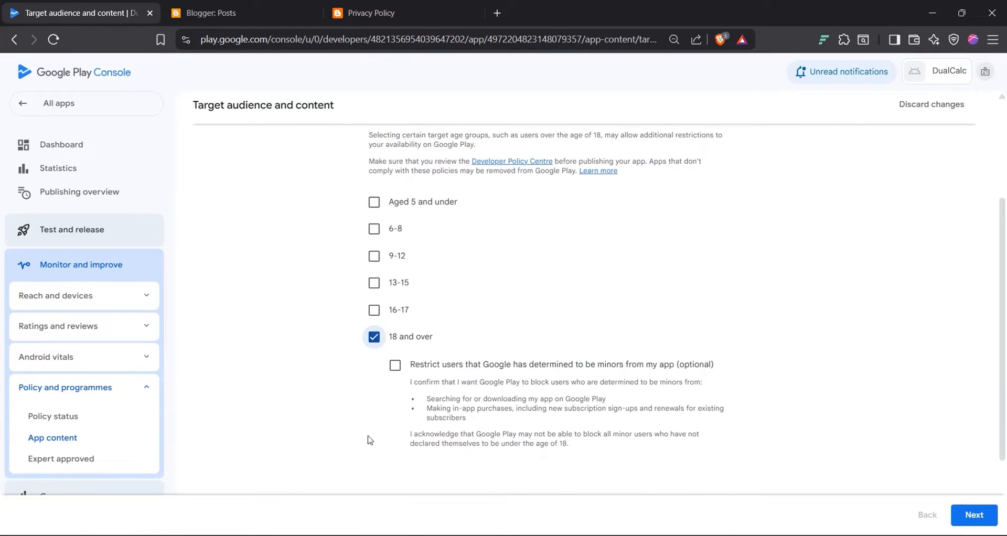
{"action": "scroll", "coordinate": [331, 414], "scroll_direction": "down", "scroll_amount": 2}
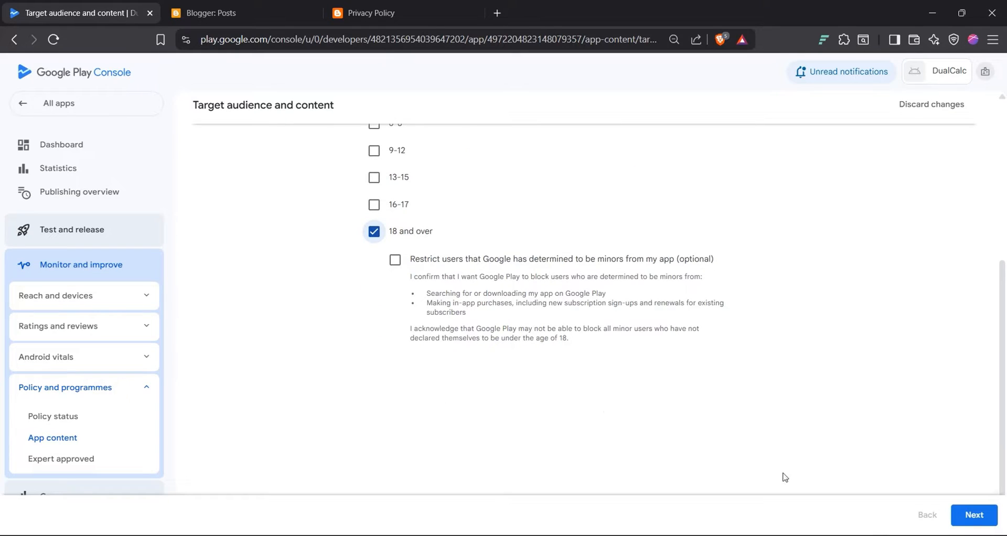
{"action": "left_click", "coordinate": [976, 515]}
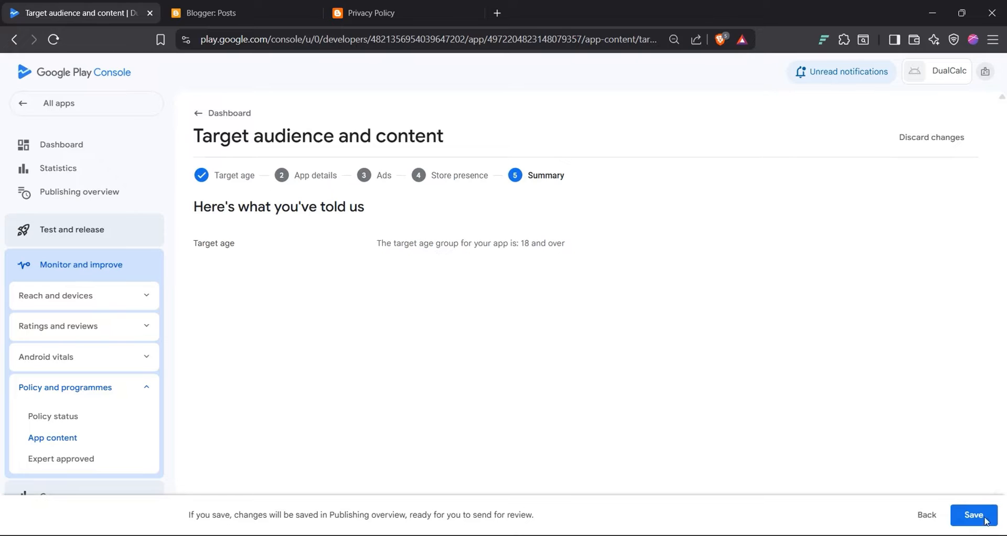
{"action": "left_click", "coordinate": [974, 515]}
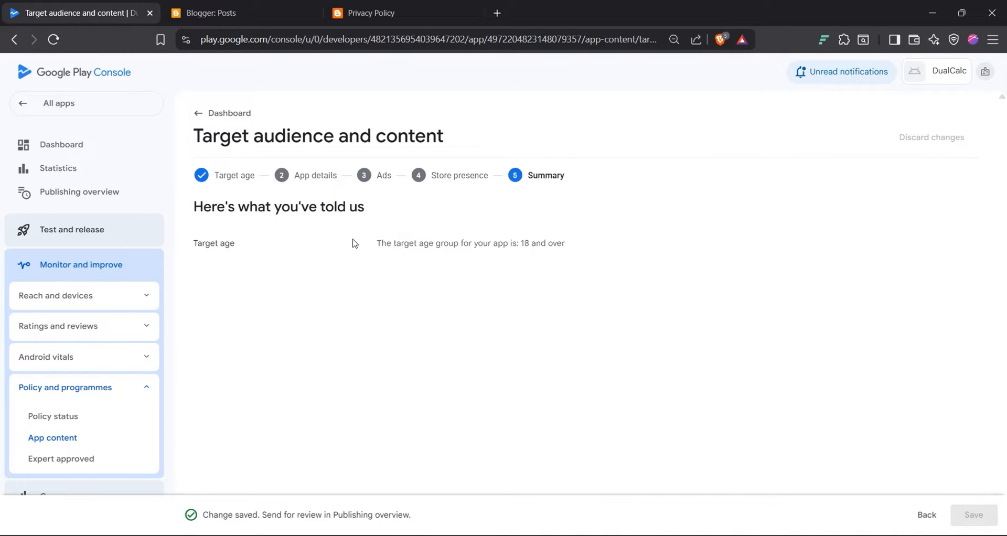
Step: Return to the dashboard checklist (5 of 11 done) and open the Data safety questionnaire
{"action": "left_click", "coordinate": [196, 113]}
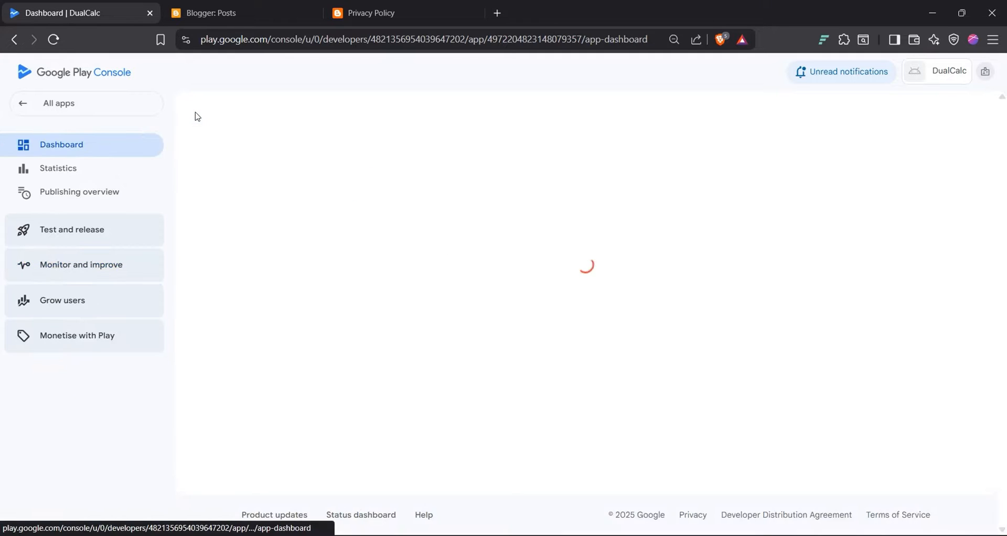
{"action": "scroll", "coordinate": [332, 284], "scroll_direction": "down", "scroll_amount": 3}
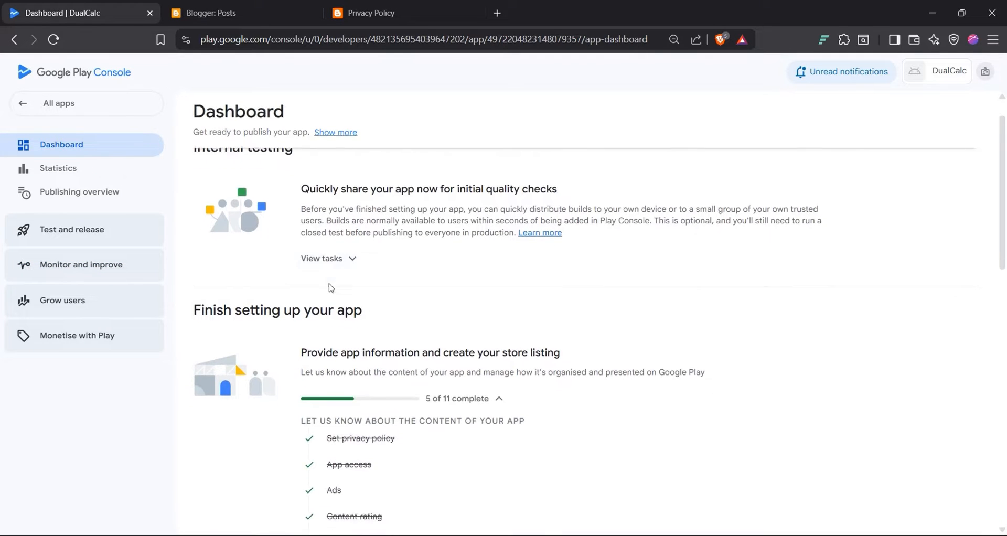
{"action": "scroll", "coordinate": [330, 283], "scroll_direction": "down", "scroll_amount": 2}
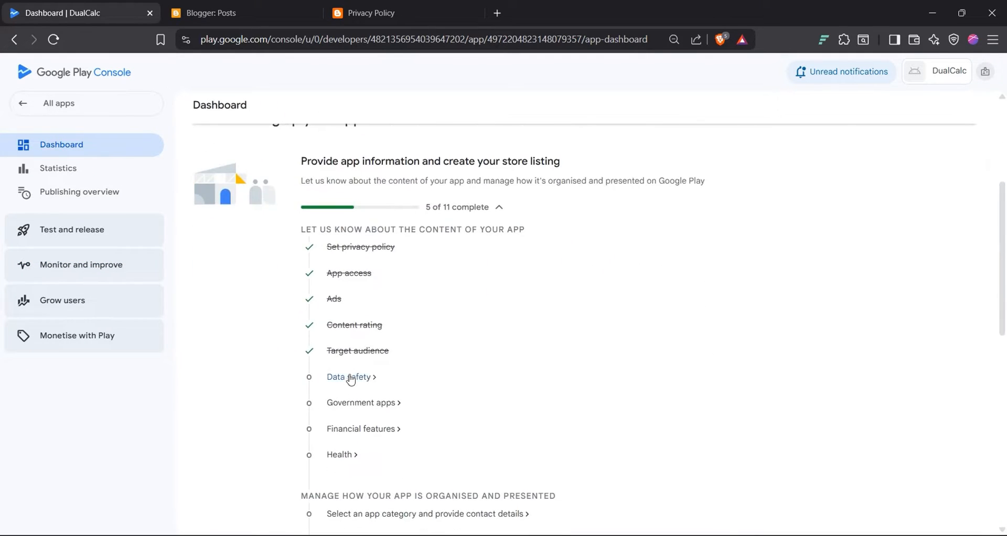
{"action": "scroll", "coordinate": [350, 384], "scroll_direction": "down", "scroll_amount": 1}
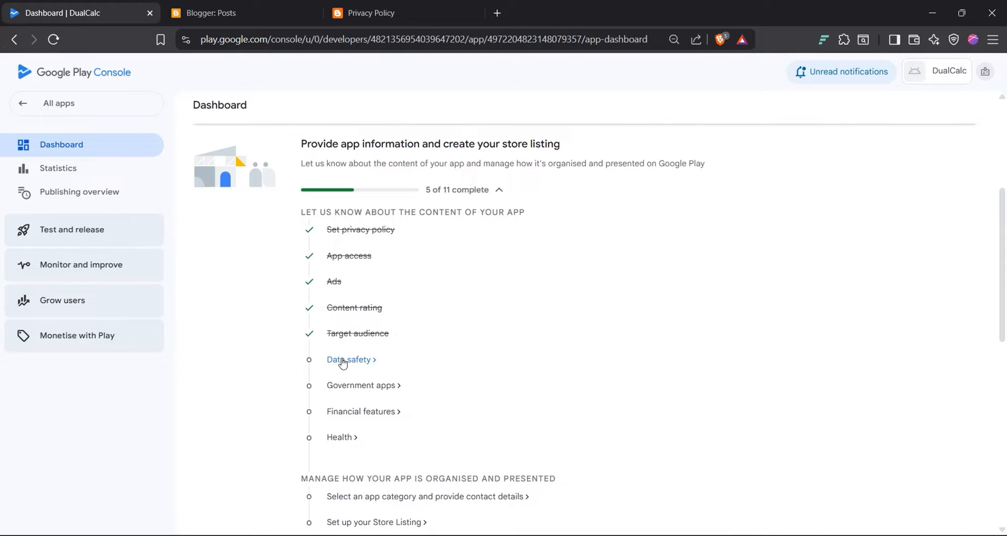
{"action": "left_click", "coordinate": [343, 361]}
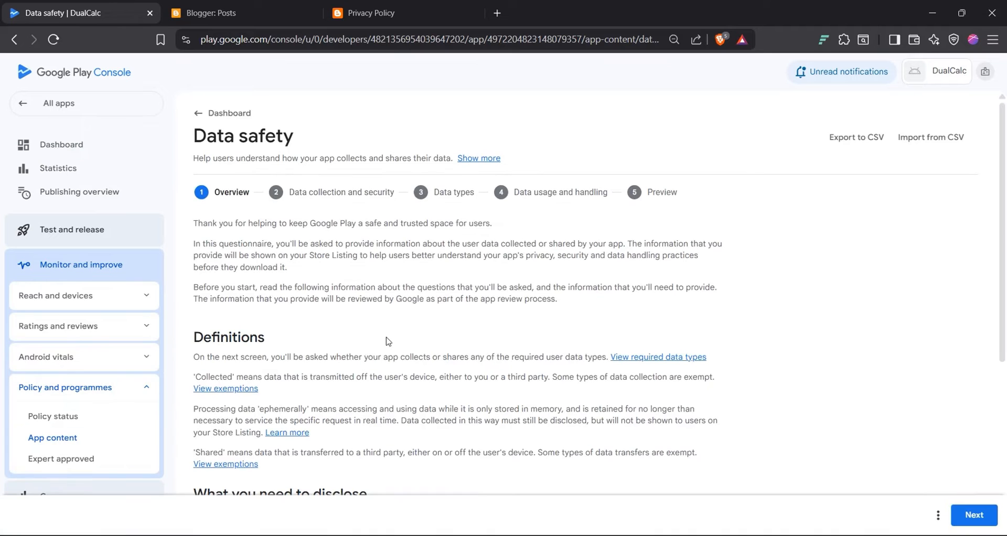
Step: Answer the Data safety questions: DualCalc collects and shares no user data
{"action": "scroll", "coordinate": [310, 352], "scroll_direction": "down", "scroll_amount": 4}
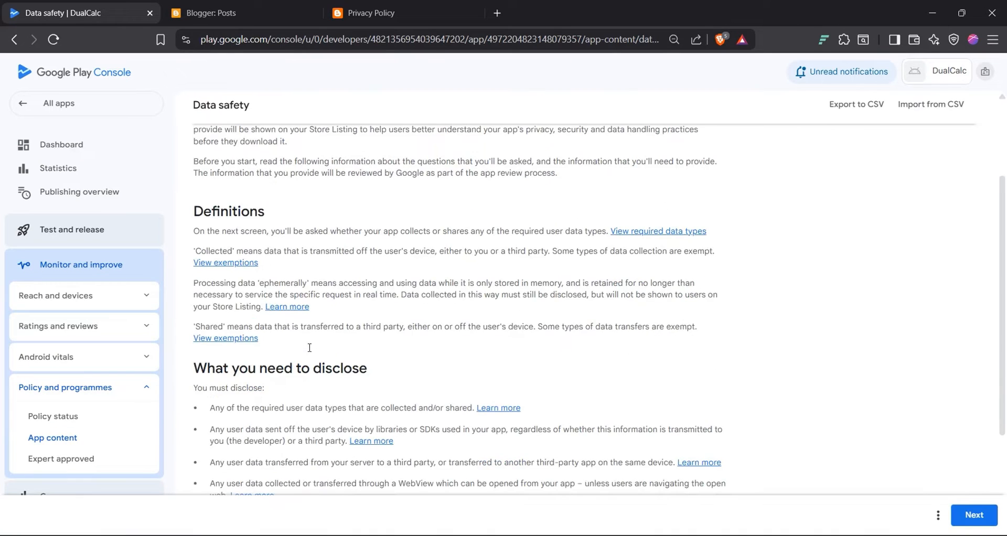
{"action": "scroll", "coordinate": [311, 352], "scroll_direction": "down", "scroll_amount": 2}
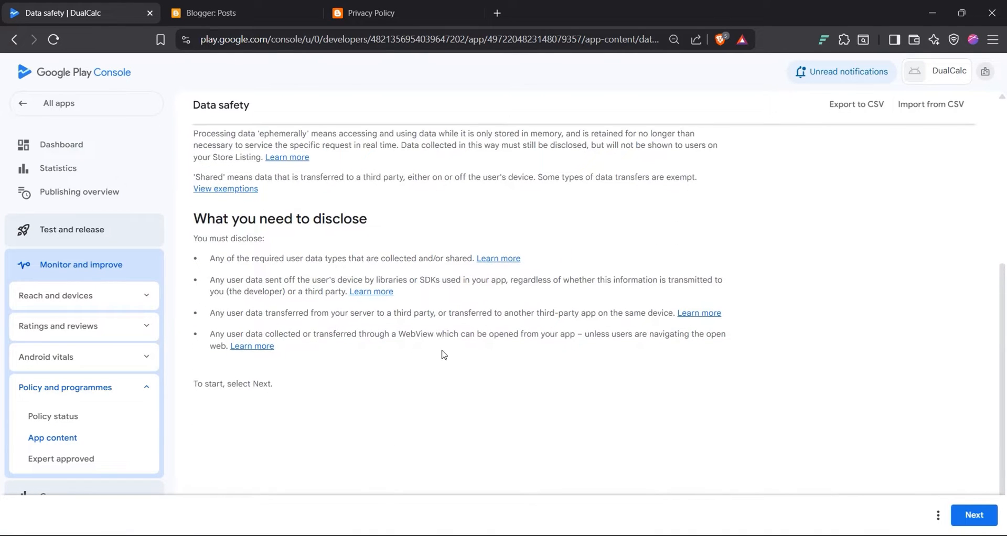
{"action": "left_click", "coordinate": [997, 524]}
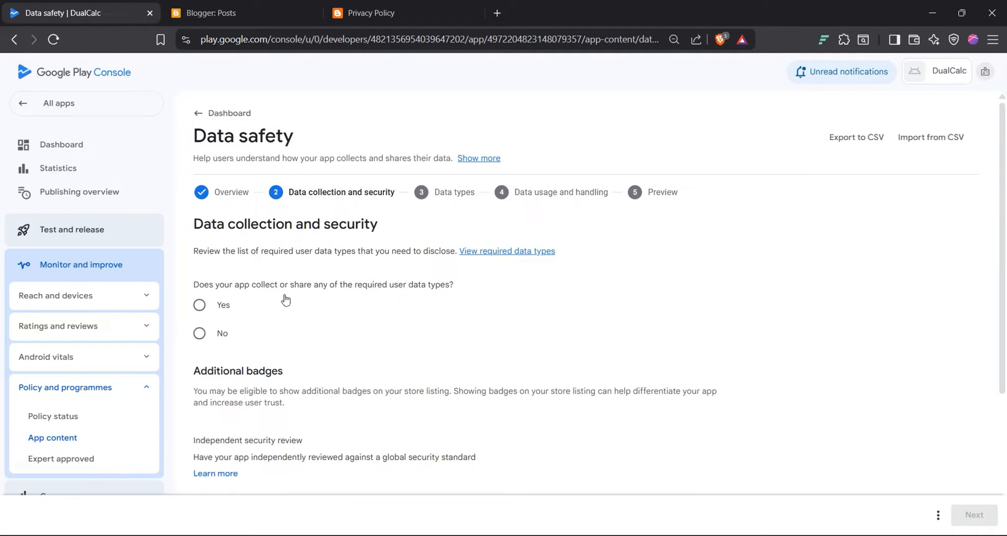
{"action": "left_click", "coordinate": [199, 333]}
{"action": "scroll", "coordinate": [202, 336], "scroll_direction": "down", "scroll_amount": 1}
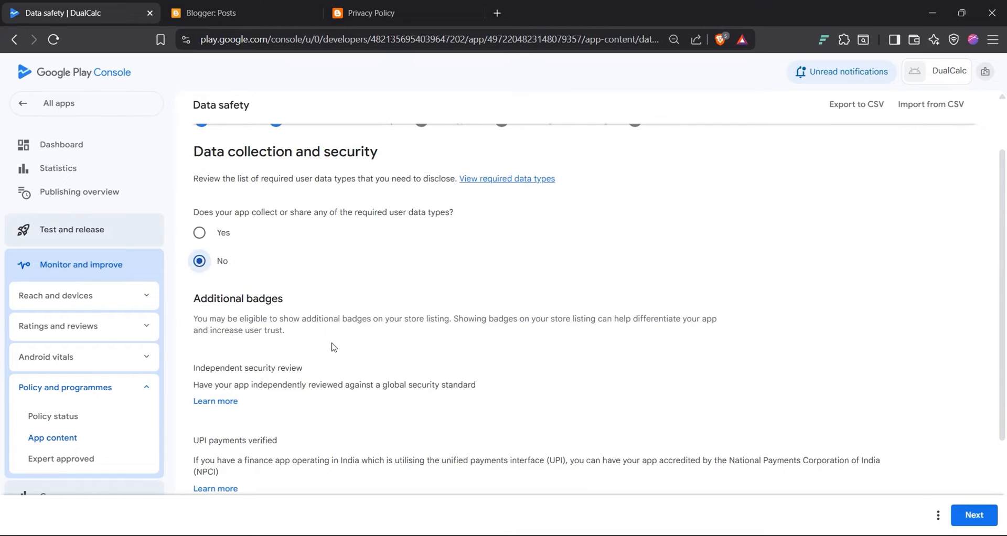
{"action": "scroll", "coordinate": [332, 348], "scroll_direction": "down", "scroll_amount": 2}
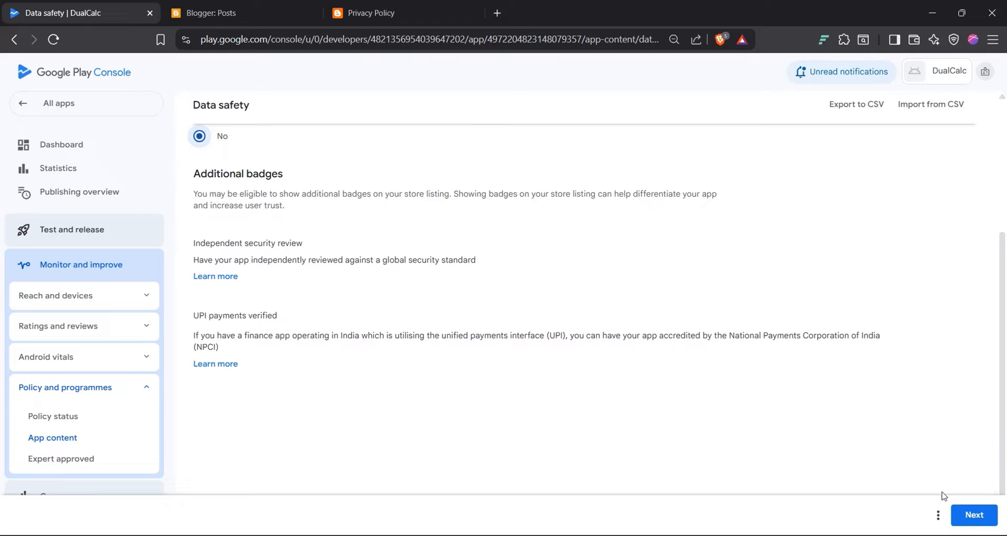
{"action": "left_click", "coordinate": [973, 528]}
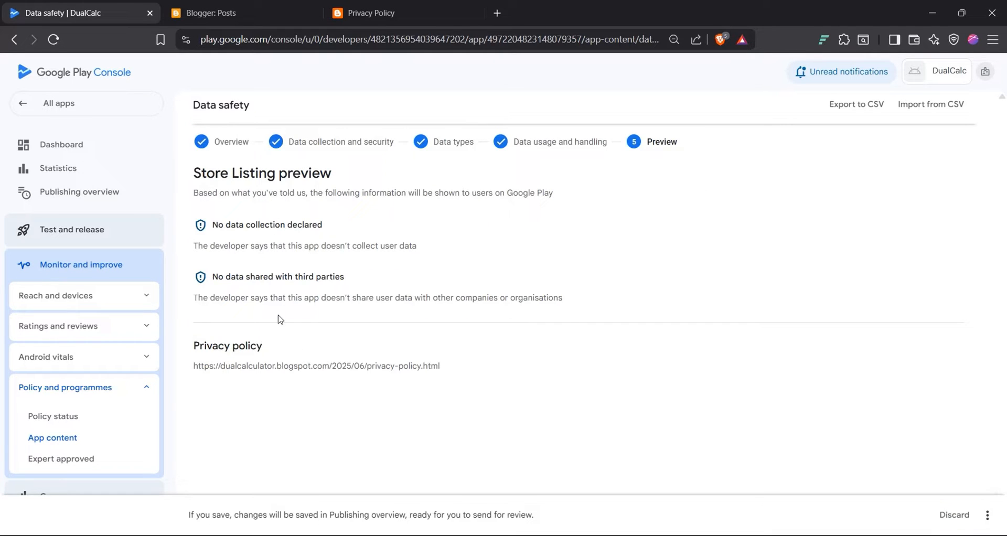
Step: Save the Data safety answers from the preview and return to the dashboard
{"action": "double_click", "coordinate": [272, 378]}
{"action": "left_click", "coordinate": [467, 338]}
{"action": "left_click", "coordinate": [988, 515]}
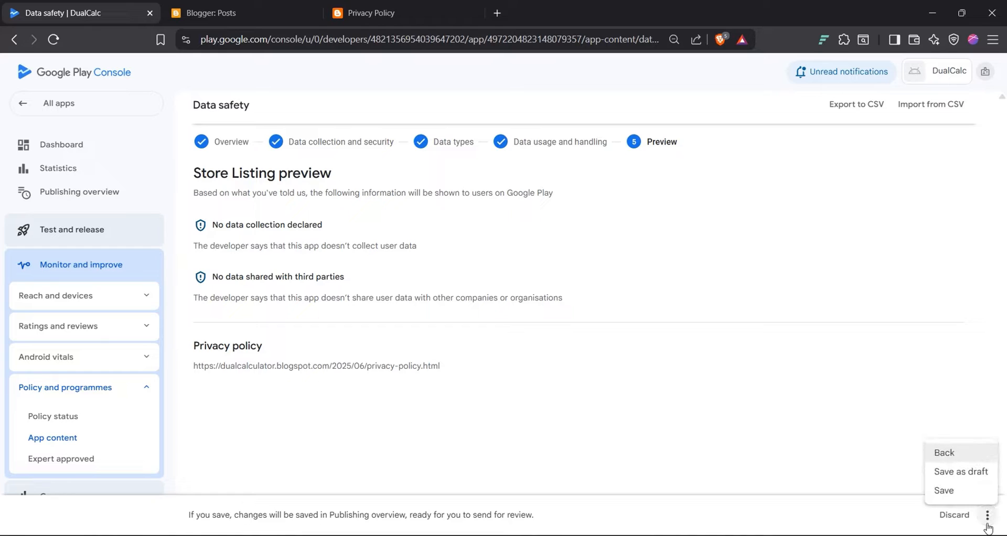
{"action": "left_click", "coordinate": [944, 490]}
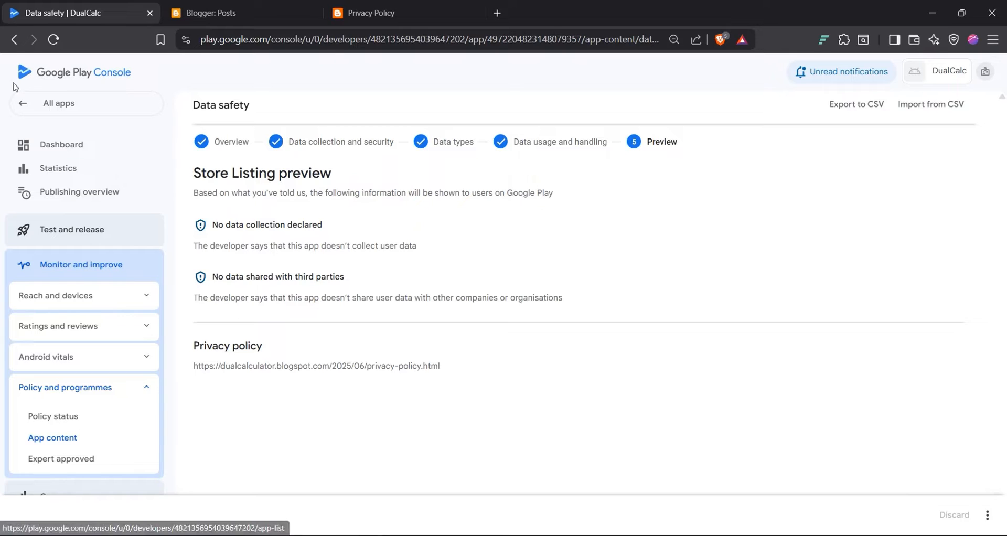
{"action": "left_click", "coordinate": [58, 144]}
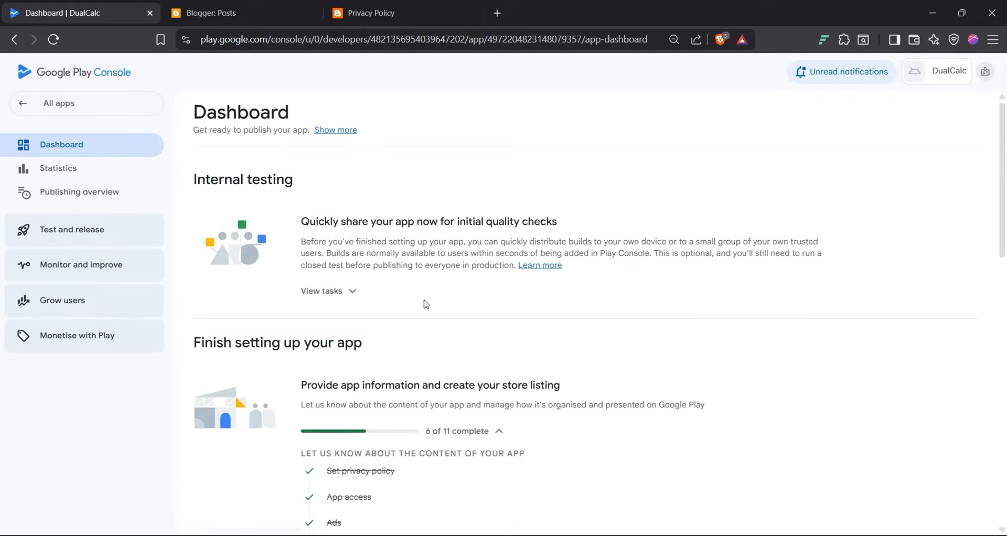
Step: Declare DualCalc is not a government app and save the answer
{"action": "scroll", "coordinate": [473, 332], "scroll_direction": "down", "scroll_amount": 5}
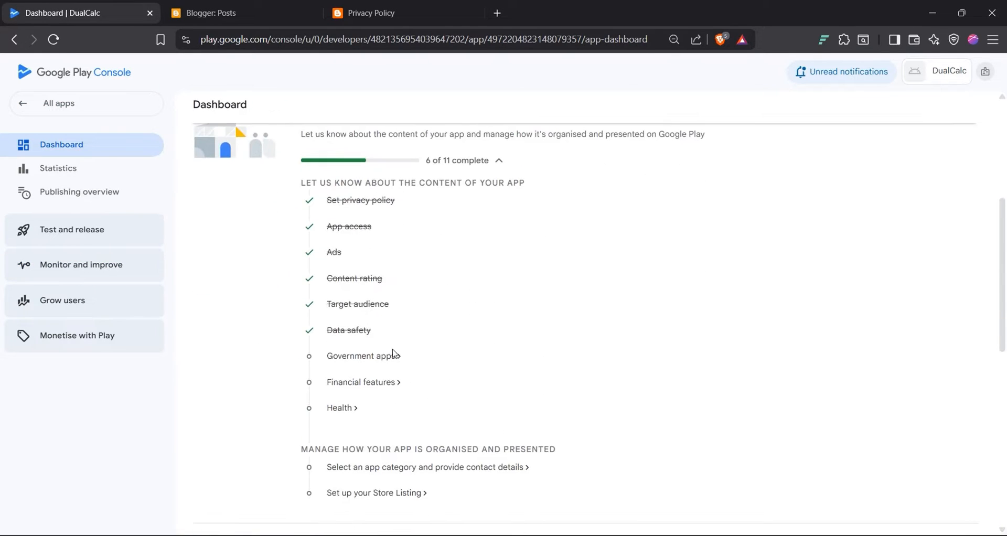
{"action": "left_click", "coordinate": [362, 357]}
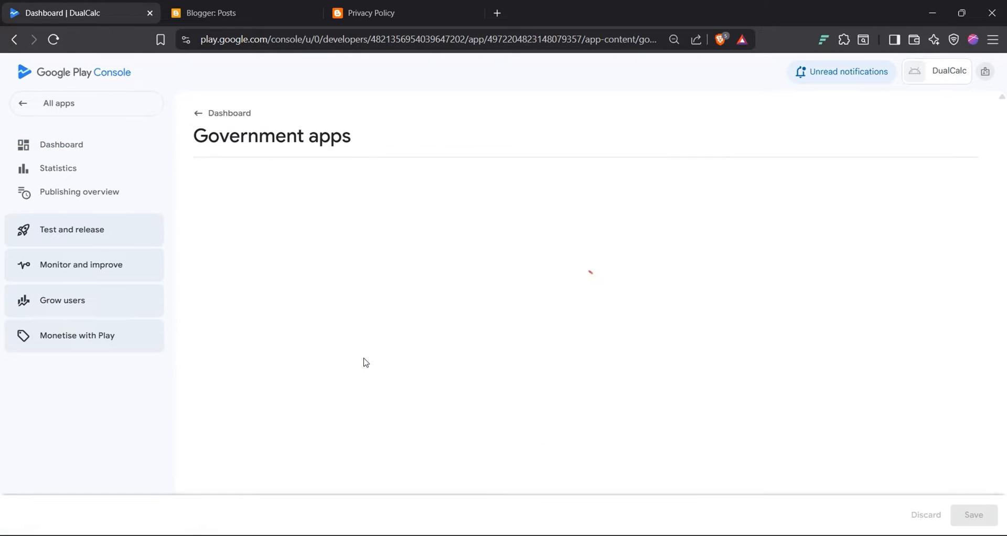
{"action": "left_click", "coordinate": [200, 292]}
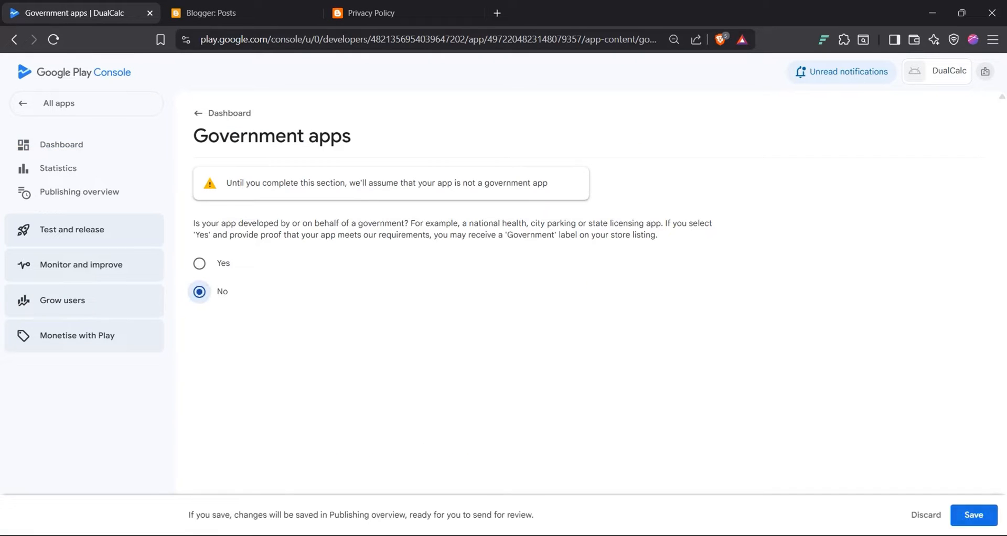
{"action": "left_click", "coordinate": [984, 519]}
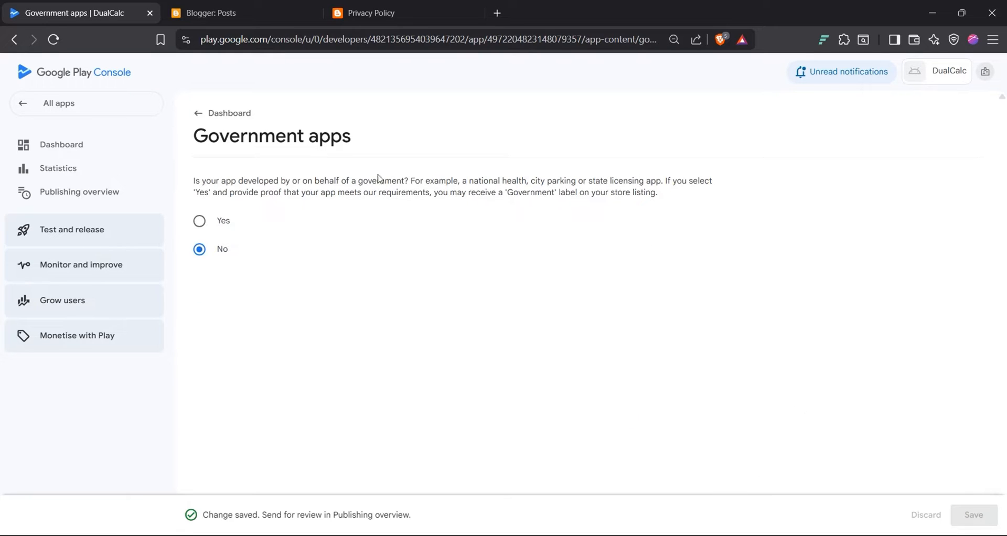
Step: Go back to the dashboard checklist and bring up the Financial features declaration
{"action": "left_click", "coordinate": [202, 117]}
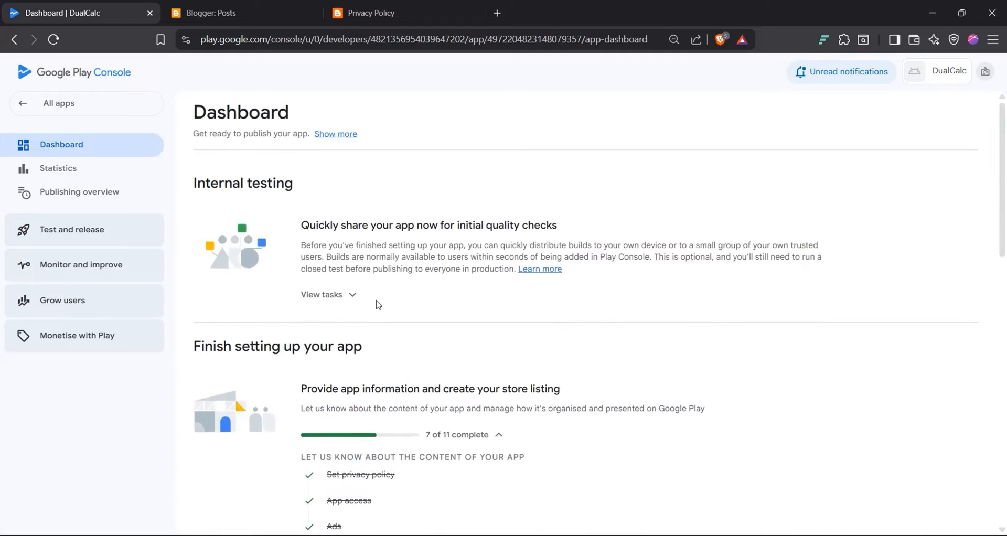
{"action": "scroll", "coordinate": [379, 304], "scroll_direction": "down", "scroll_amount": 5}
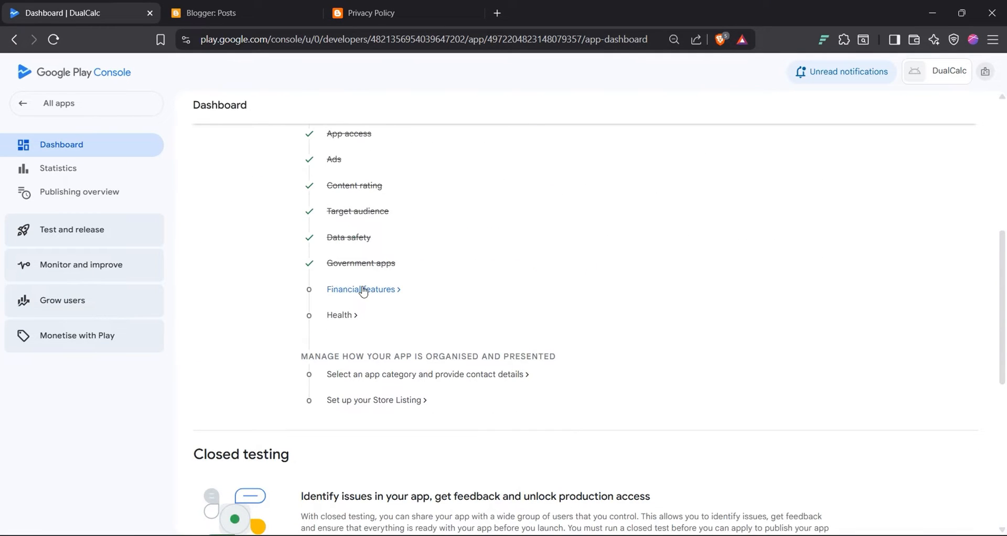
{"action": "left_click", "coordinate": [363, 290]}
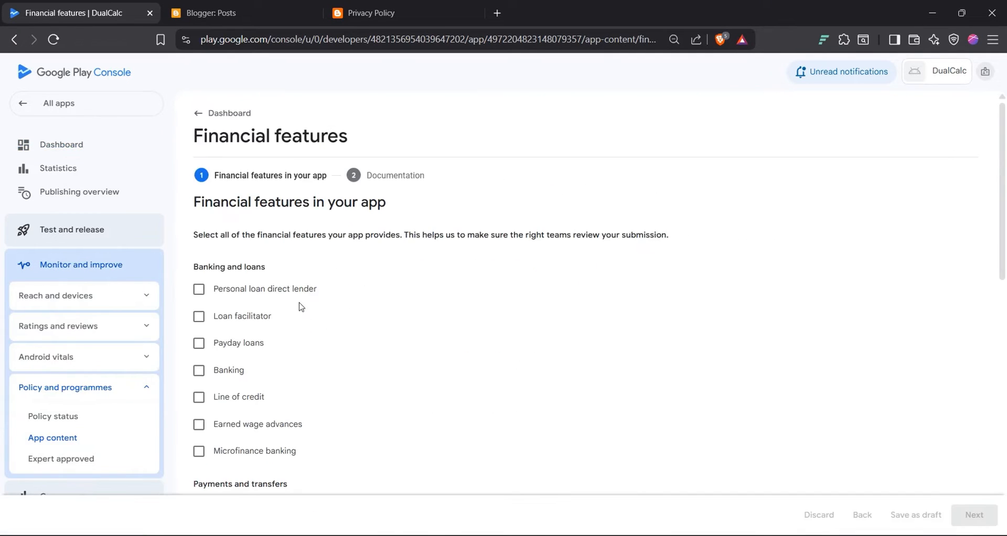
Step: Tick 'My app doesn't provide any financial features', save via the ⋮ menu, and return to the dashboard
{"action": "scroll", "coordinate": [288, 380], "scroll_direction": "down", "scroll_amount": 6}
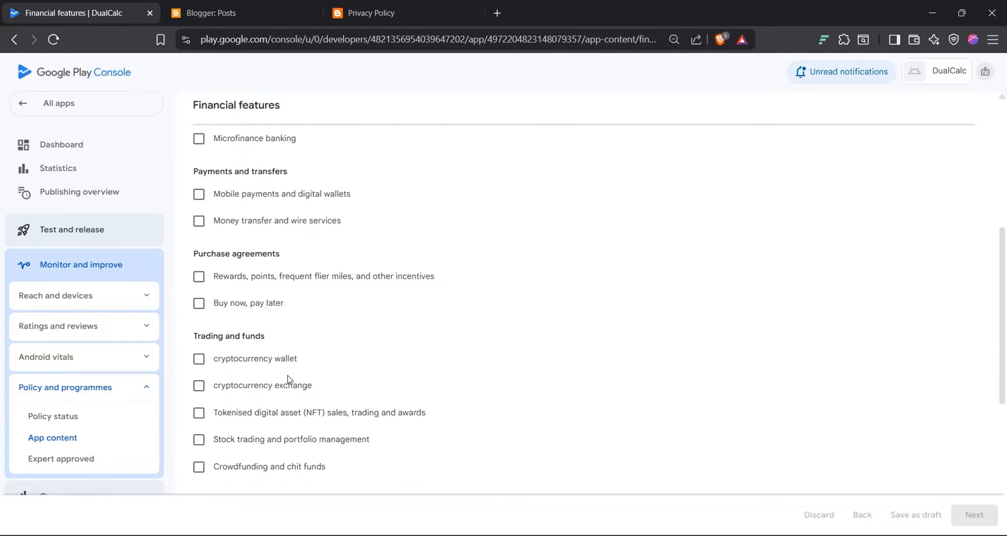
{"action": "scroll", "coordinate": [288, 381], "scroll_direction": "down", "scroll_amount": 5}
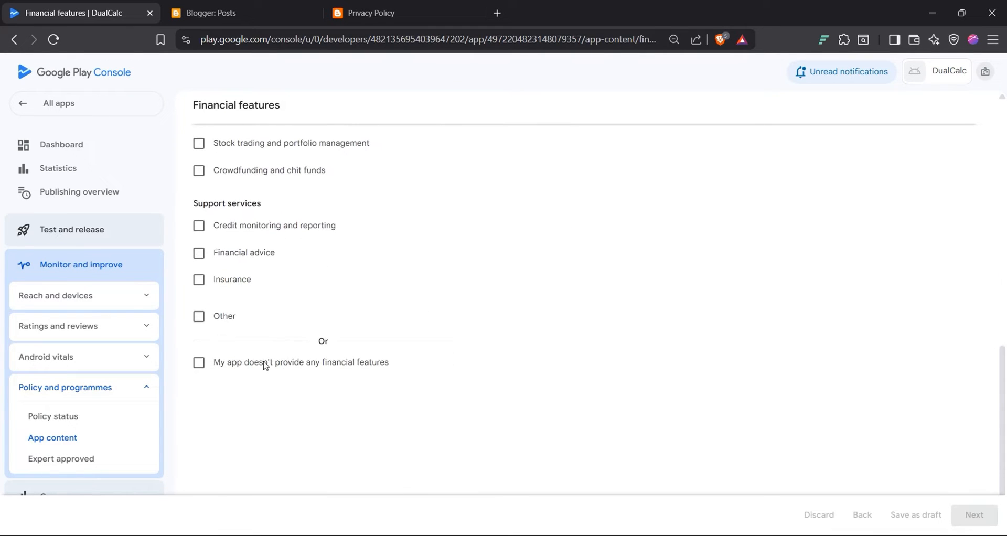
{"action": "left_click", "coordinate": [265, 363]}
{"action": "left_click", "coordinate": [974, 516]}
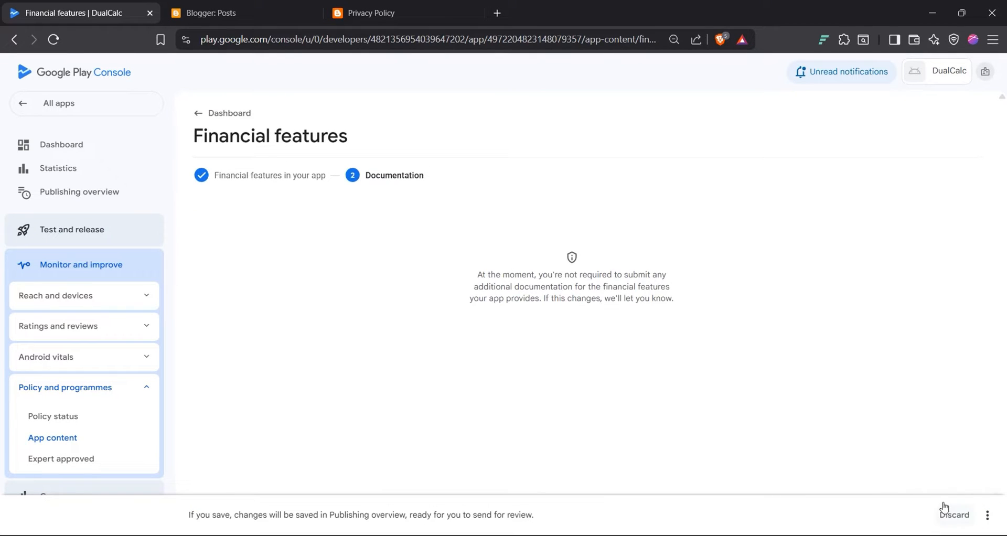
{"action": "left_click", "coordinate": [987, 514]}
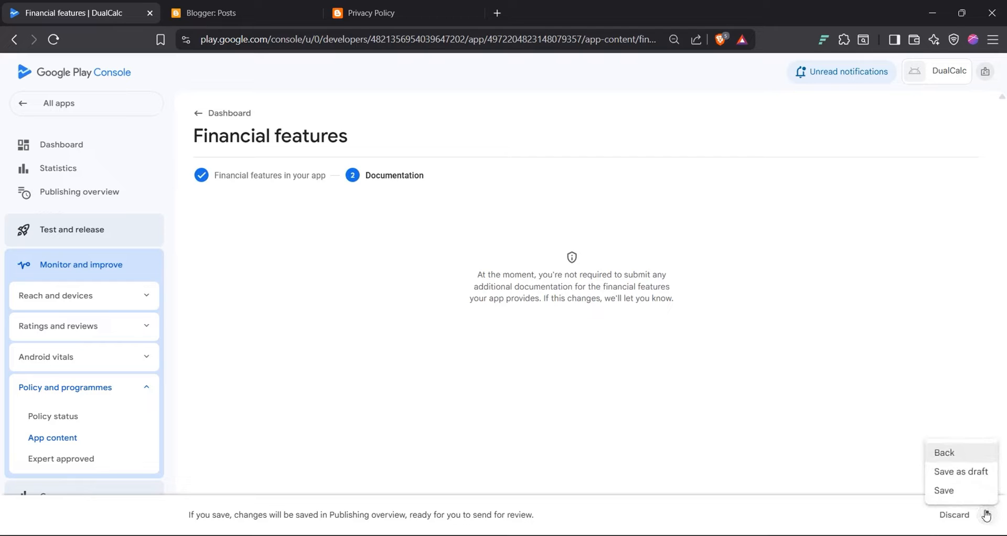
{"action": "left_click", "coordinate": [944, 491]}
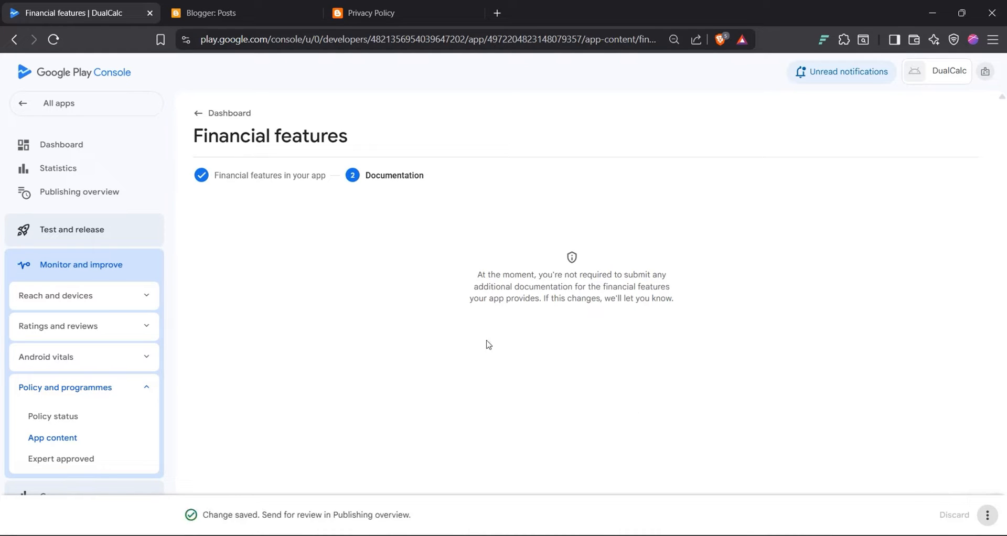
{"action": "left_click", "coordinate": [200, 114]}
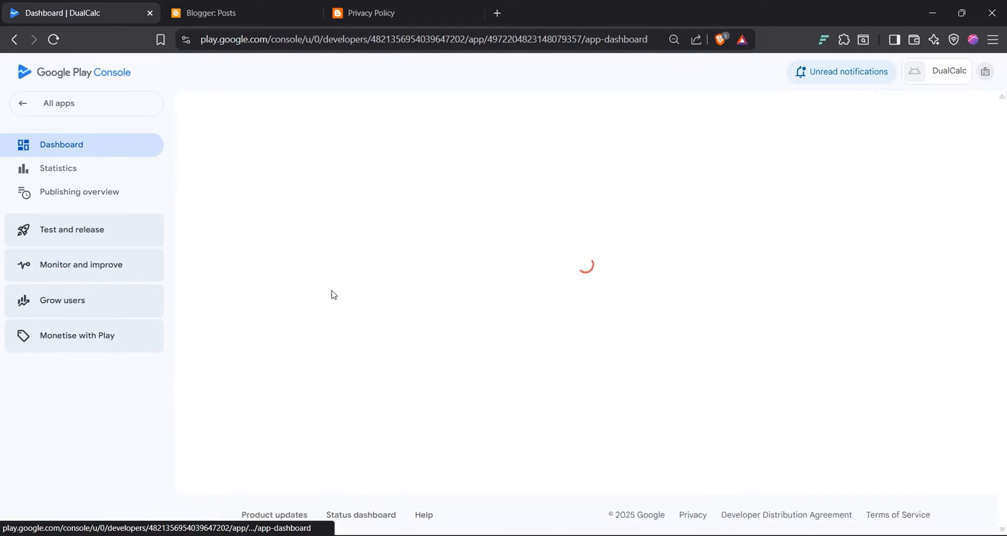
Step: Tick 'My app does not have any health features' in Health apps and save
{"action": "scroll", "coordinate": [309, 279], "scroll_direction": "down", "scroll_amount": 8}
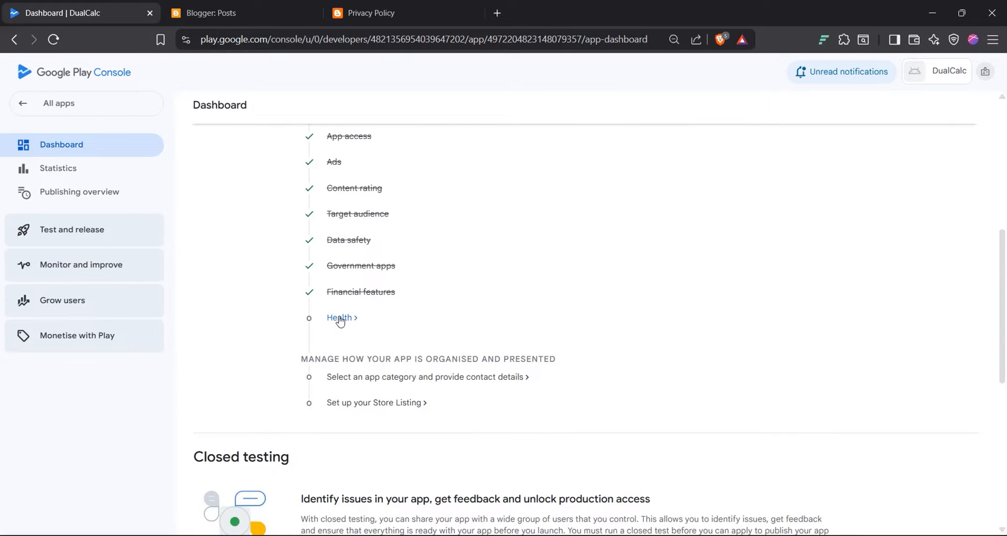
{"action": "left_click", "coordinate": [341, 318]}
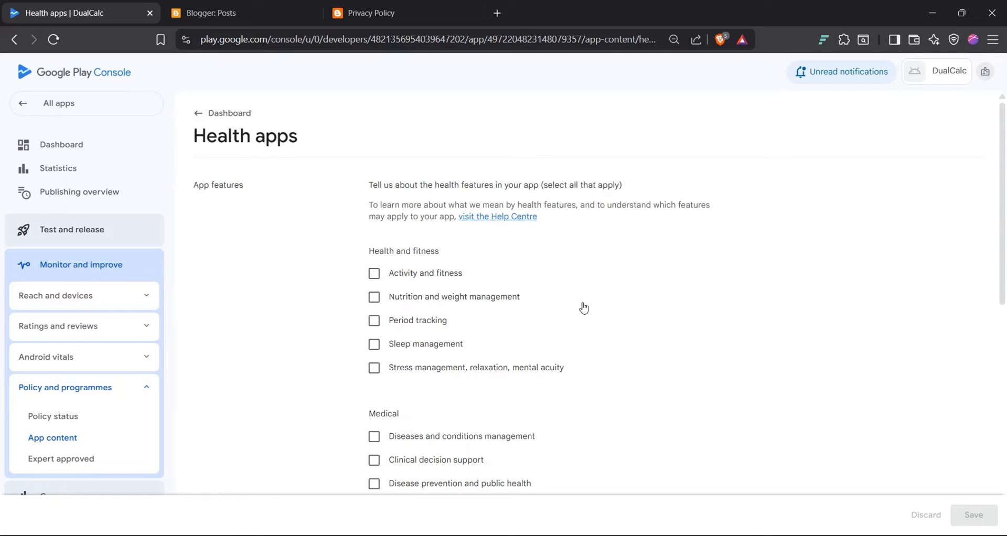
{"action": "scroll", "coordinate": [584, 308], "scroll_direction": "down", "scroll_amount": 9}
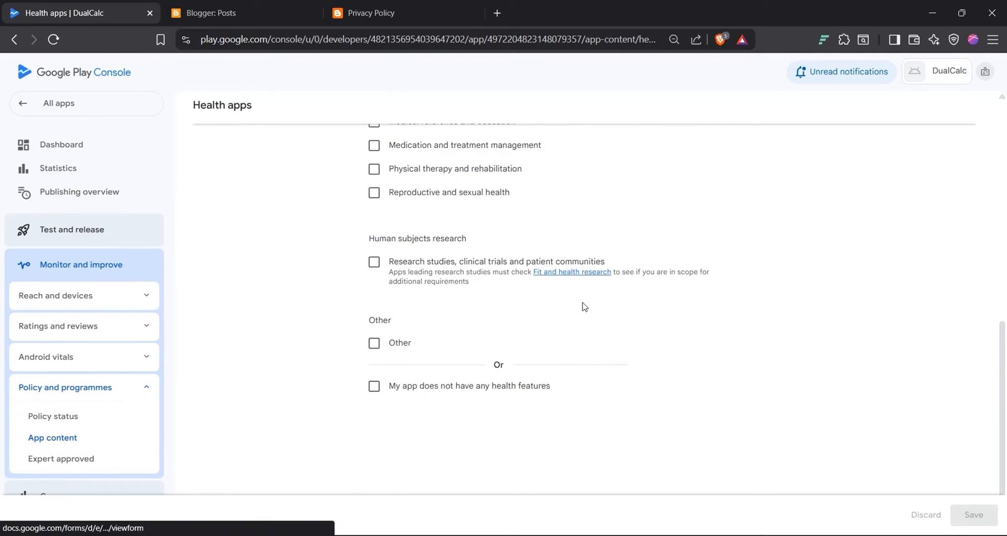
{"action": "left_click", "coordinate": [428, 386]}
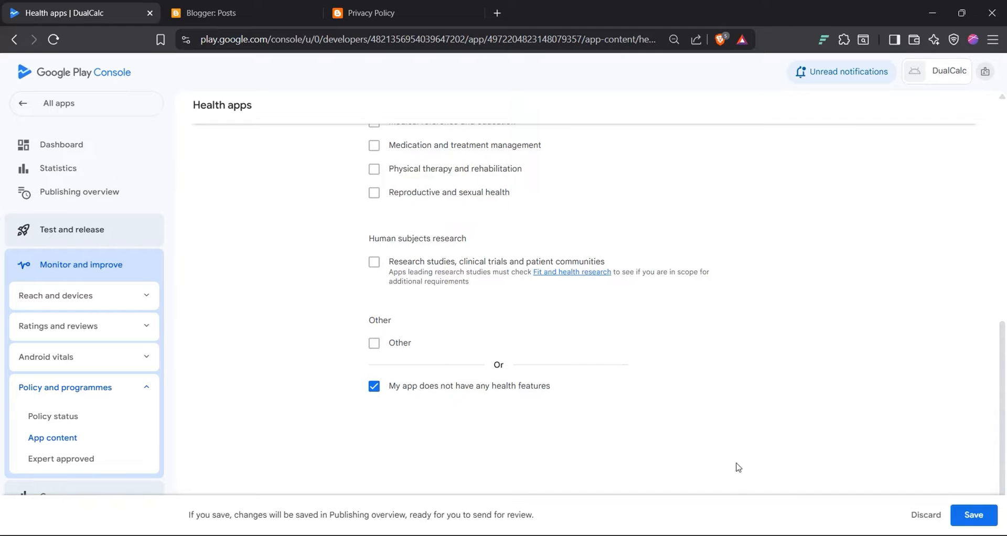
{"action": "left_click", "coordinate": [974, 514]}
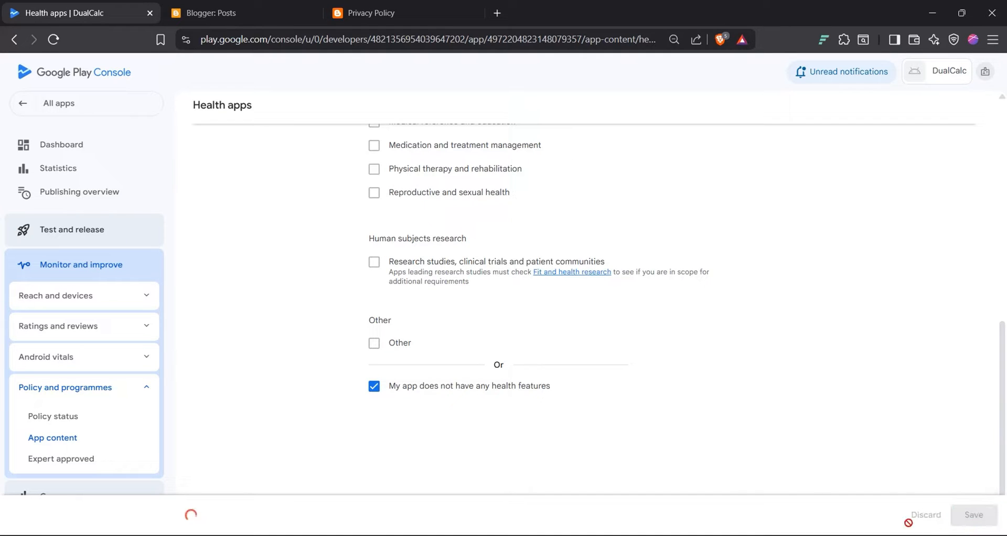
Step: Return to the dashboard and scroll down to the setup checklist
{"action": "scroll", "coordinate": [736, 226], "scroll_direction": "up", "scroll_amount": 10}
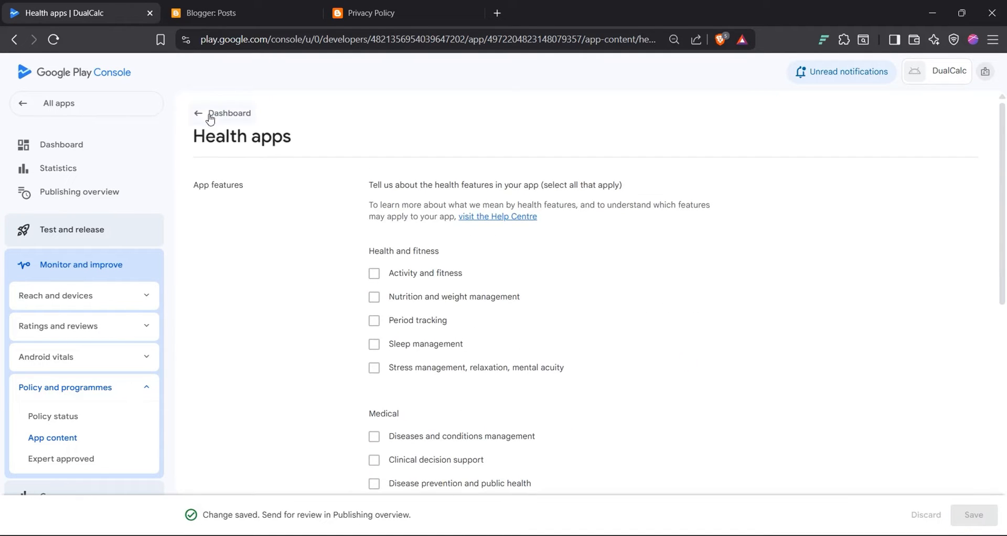
{"action": "left_click", "coordinate": [200, 116]}
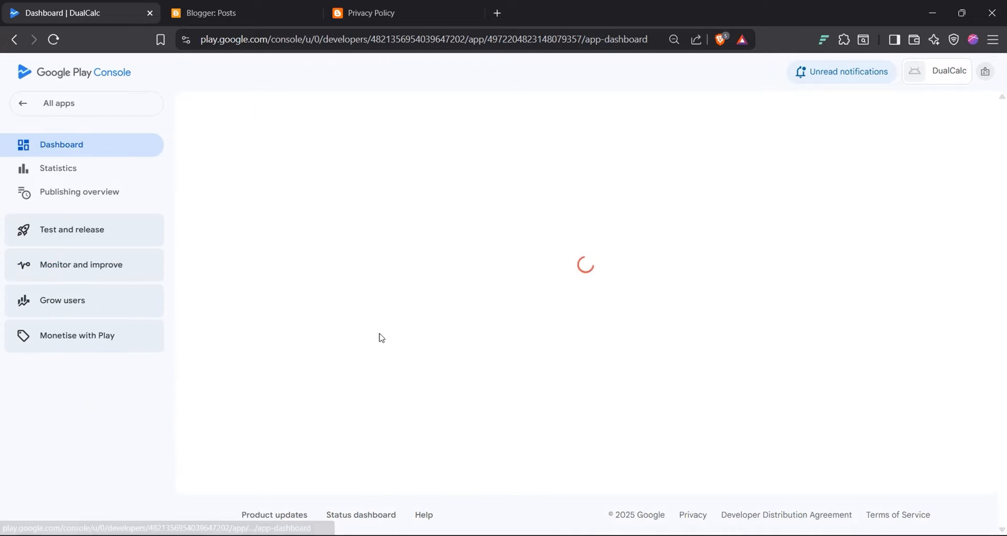
{"action": "scroll", "coordinate": [381, 337], "scroll_direction": "down", "scroll_amount": 8}
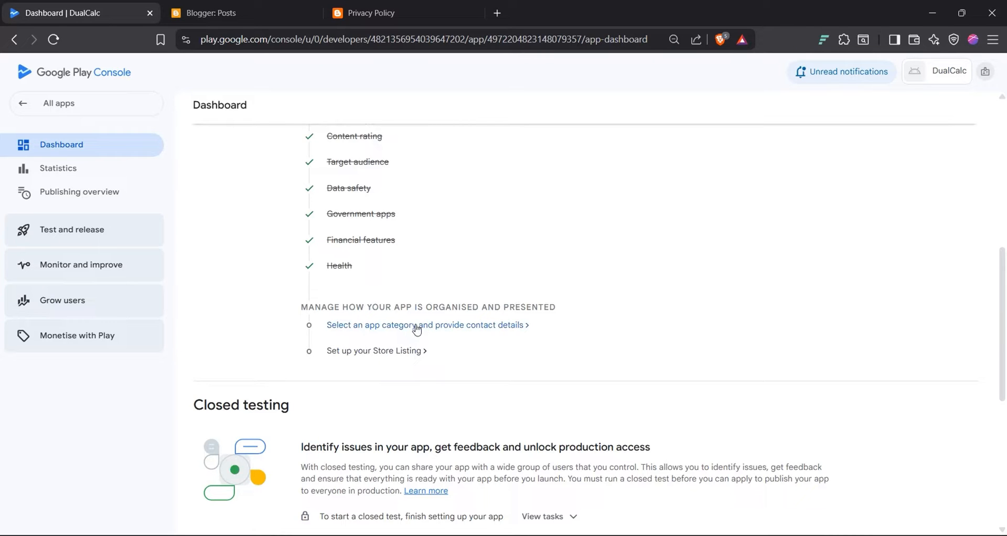
Step: Set DualCalc's store category to Tools in Store settings and save it
{"action": "left_click", "coordinate": [417, 327]}
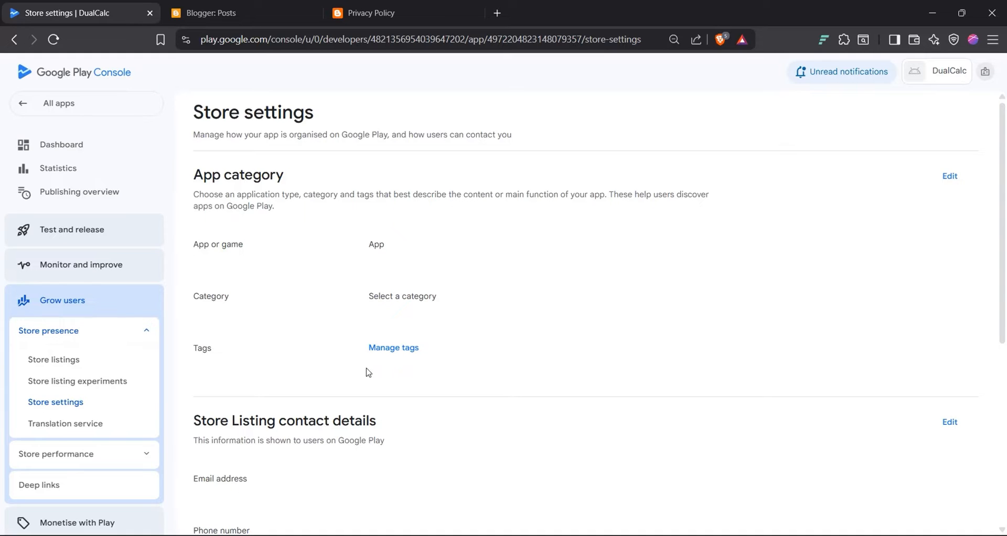
{"action": "left_click", "coordinate": [952, 179]}
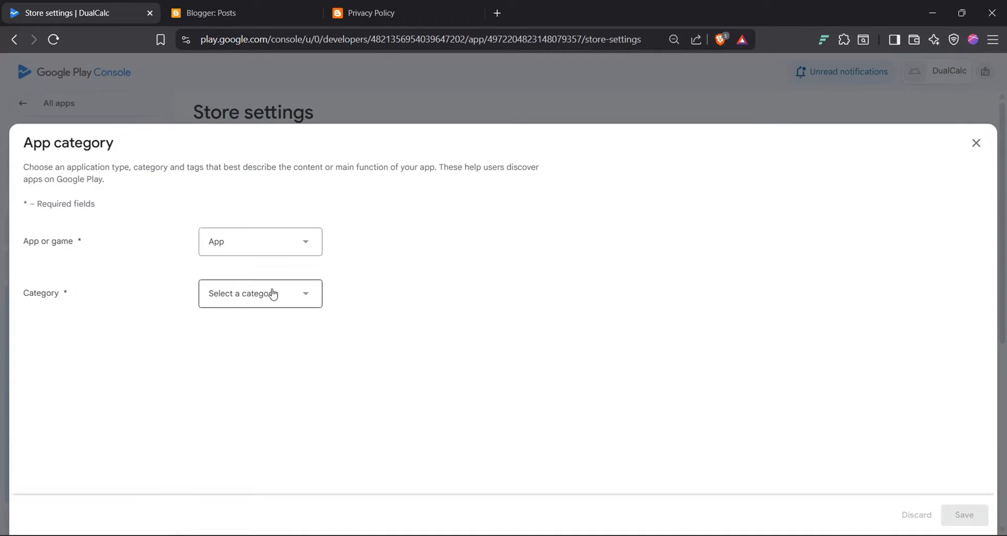
{"action": "left_click", "coordinate": [273, 295]}
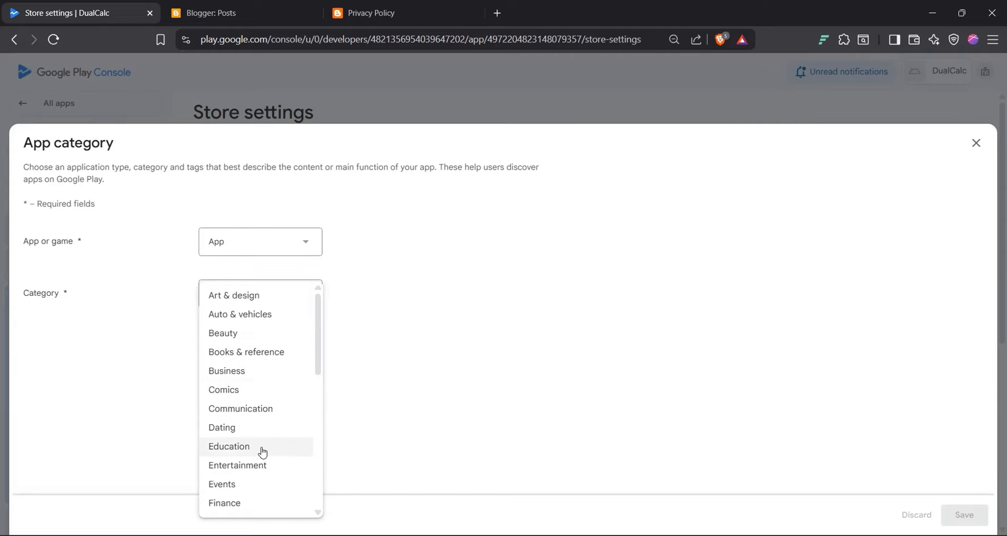
{"action": "scroll", "coordinate": [263, 452], "scroll_direction": "down", "scroll_amount": 5}
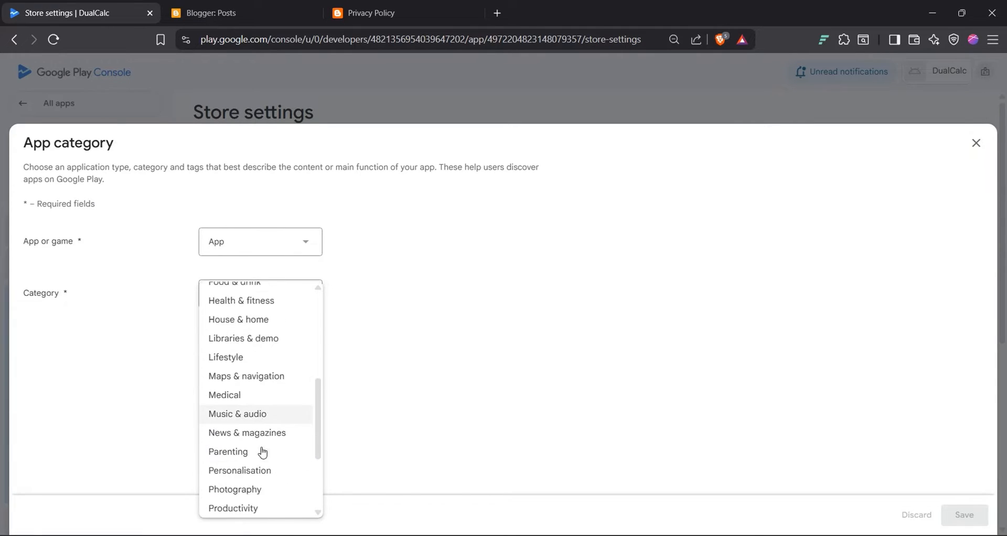
{"action": "scroll", "coordinate": [262, 453], "scroll_direction": "down", "scroll_amount": 3}
{"action": "left_click", "coordinate": [243, 454]}
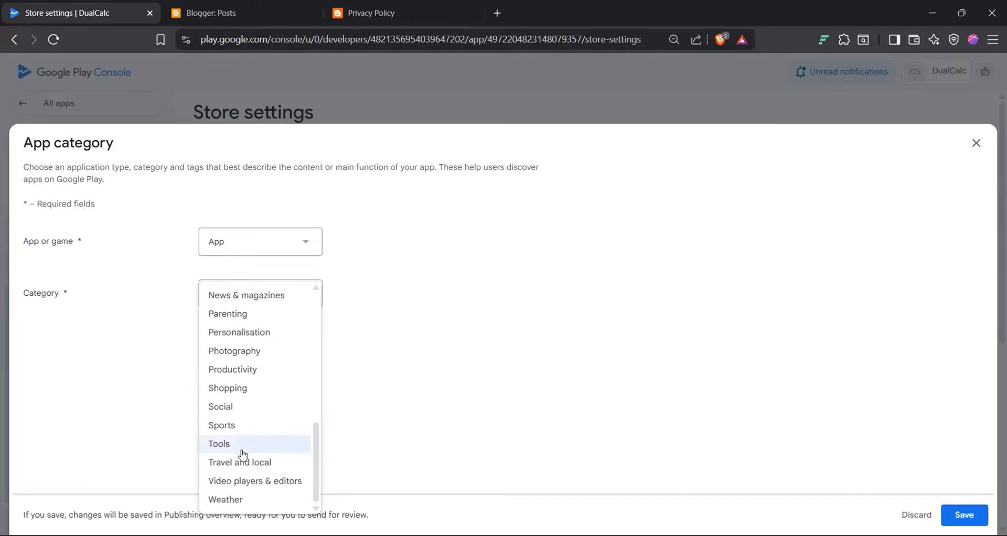
{"action": "left_click", "coordinate": [976, 515]}
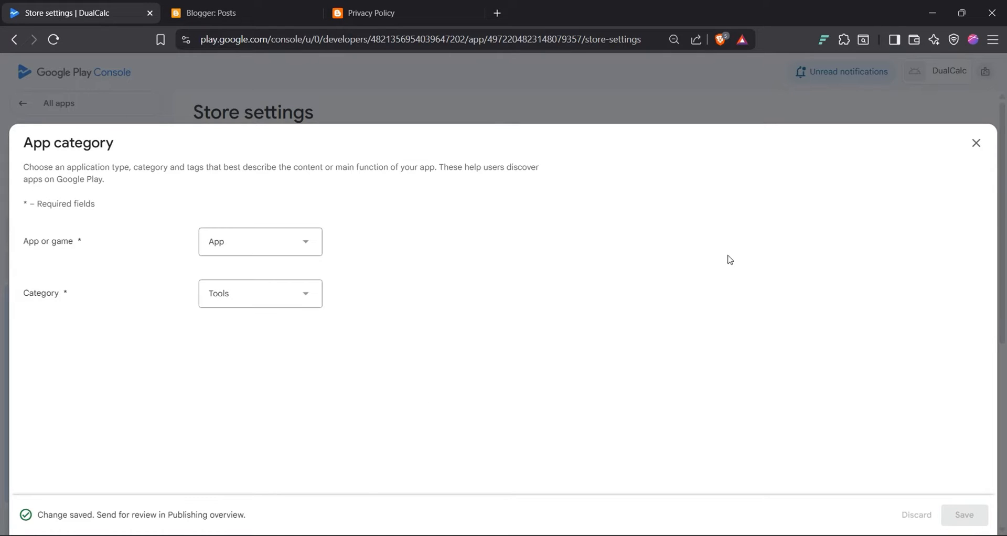
Step: Close the category editor and bring up the Manage tags list
{"action": "left_click", "coordinate": [976, 142]}
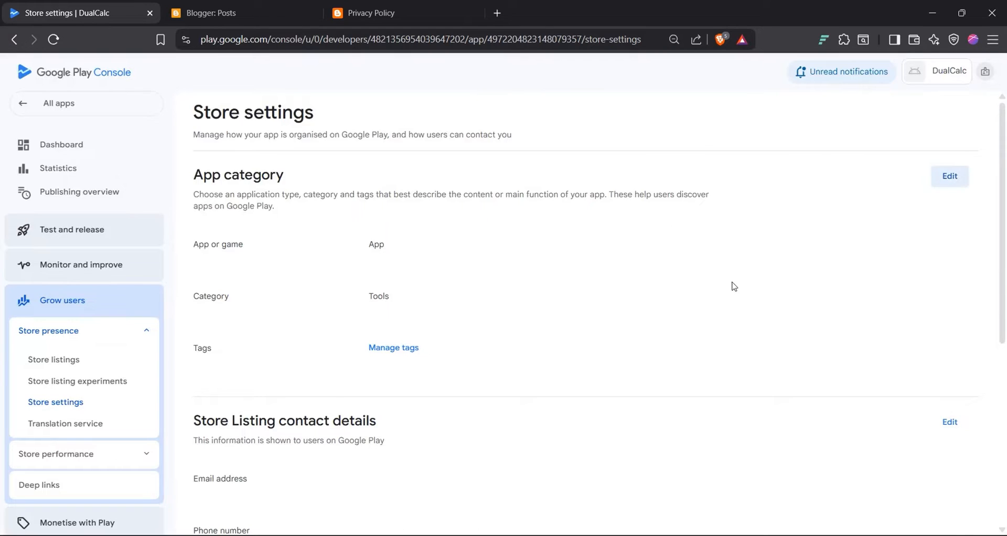
{"action": "scroll", "coordinate": [380, 318], "scroll_direction": "down", "scroll_amount": 1}
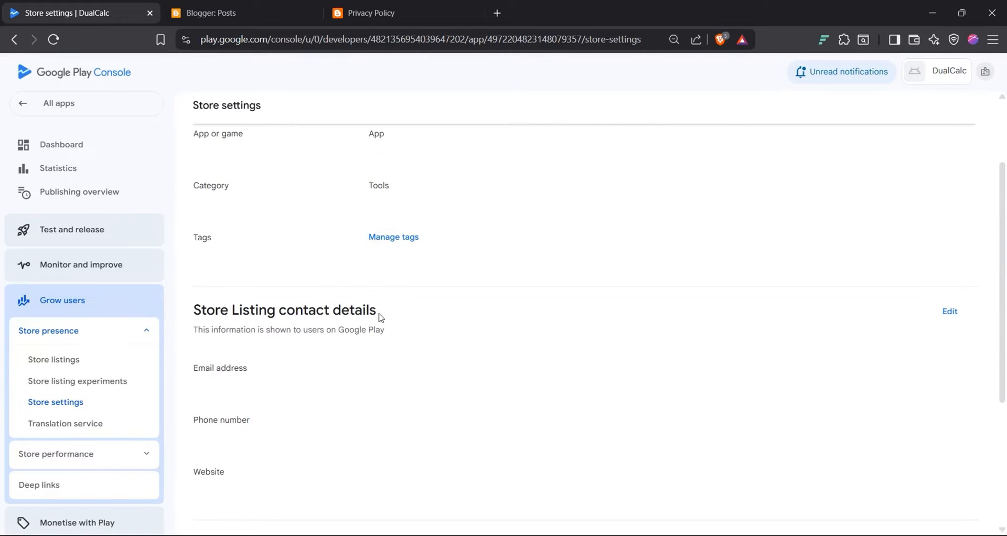
{"action": "scroll", "coordinate": [377, 356], "scroll_direction": "up", "scroll_amount": 1}
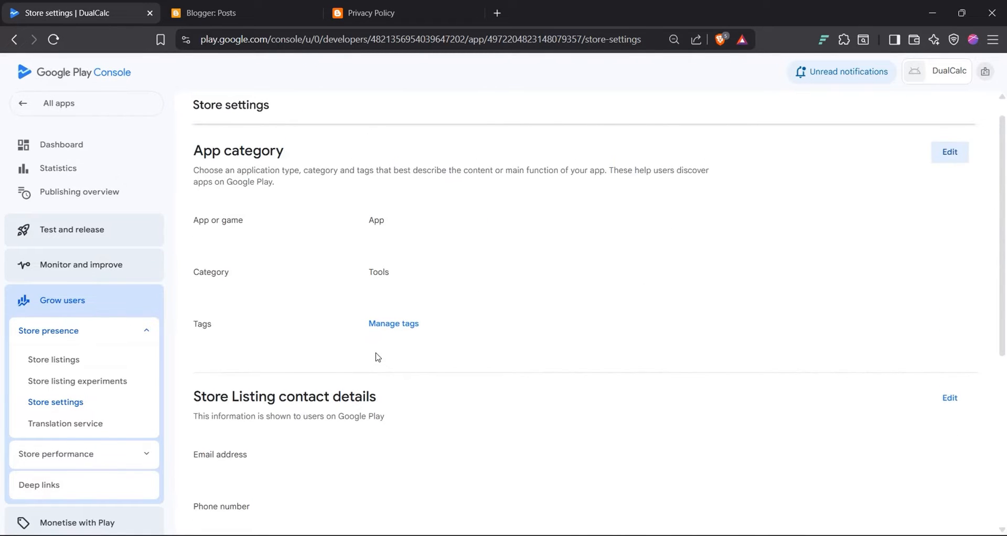
{"action": "left_click", "coordinate": [394, 307]}
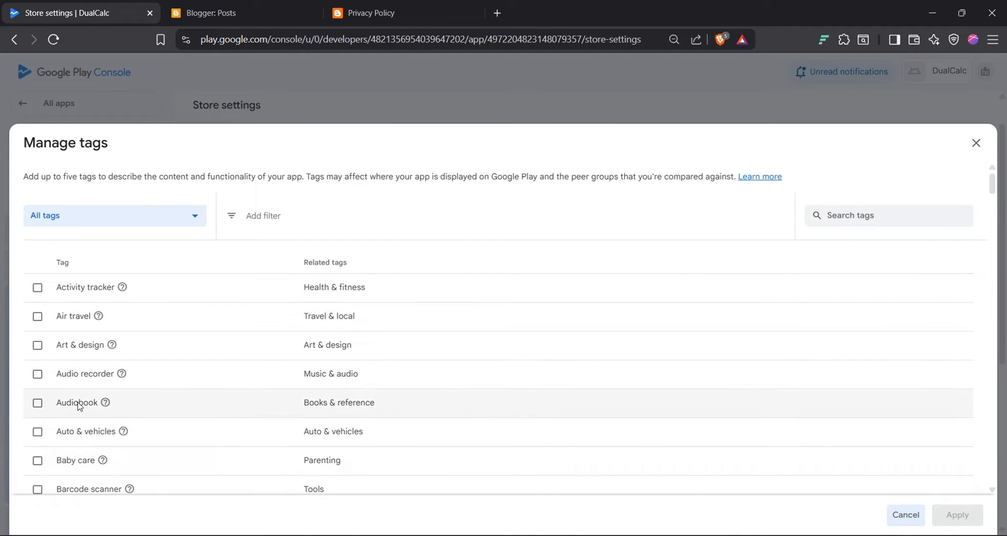
Step: Tick Calculator in the Manage tags list and apply it as DualCalc's tag
{"action": "scroll", "coordinate": [78, 404], "scroll_direction": "down", "scroll_amount": 5}
{"action": "scroll", "coordinate": [79, 407], "scroll_direction": "down", "scroll_amount": 2}
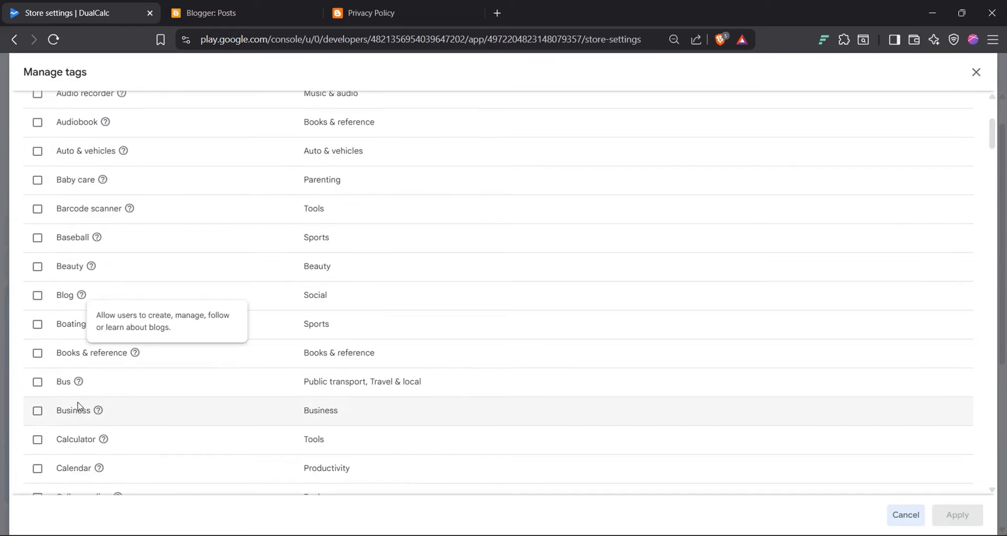
{"action": "left_click", "coordinate": [39, 410]}
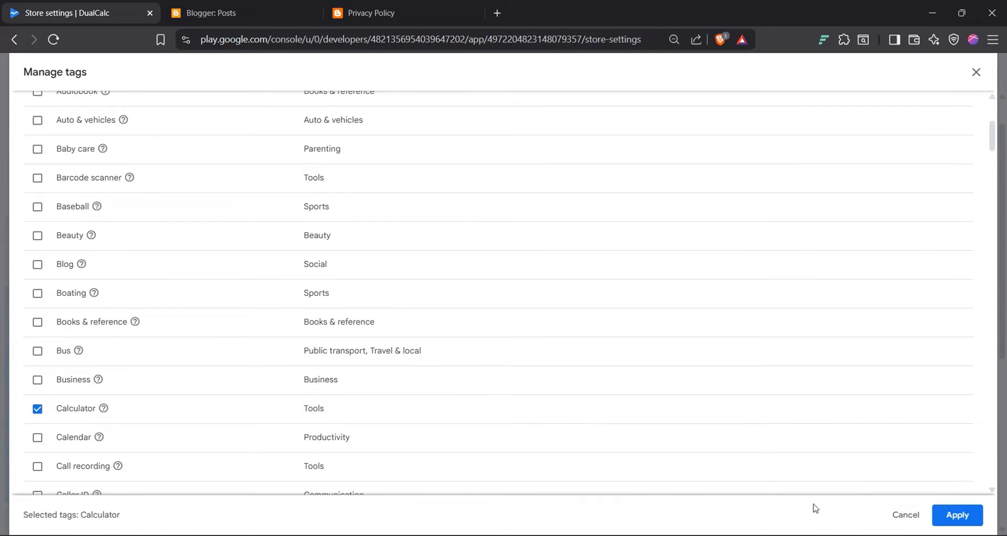
{"action": "left_click", "coordinate": [954, 515]}
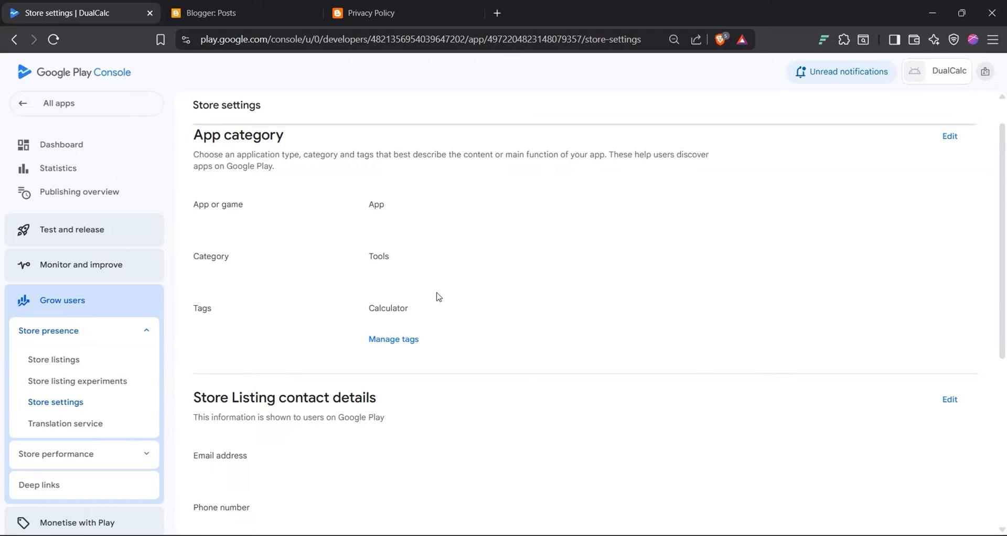
{"action": "scroll", "coordinate": [438, 297], "scroll_direction": "down", "scroll_amount": 3}
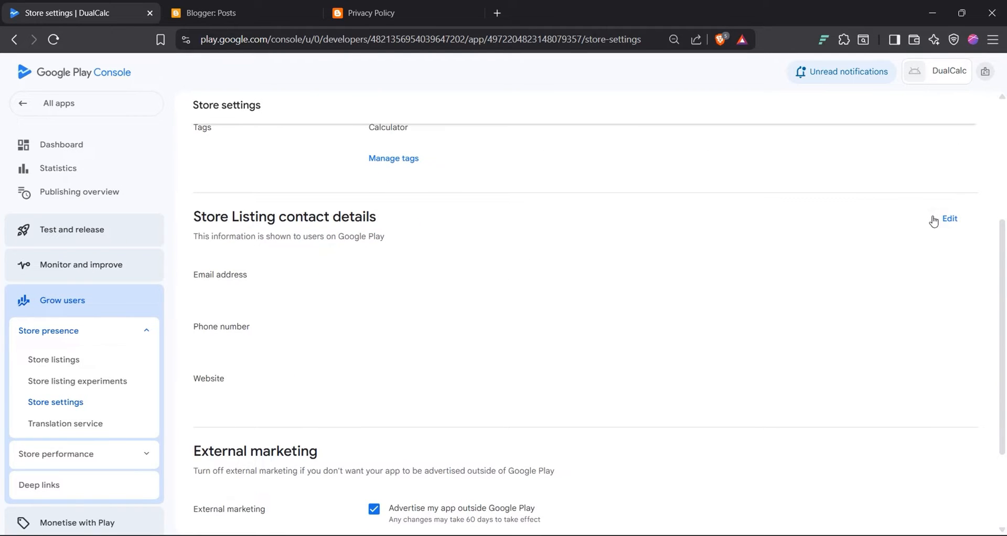
Step: Enter the developer's contact e-mail under Store Listing contact details, save, and close the dialog
{"action": "left_click", "coordinate": [936, 223]}
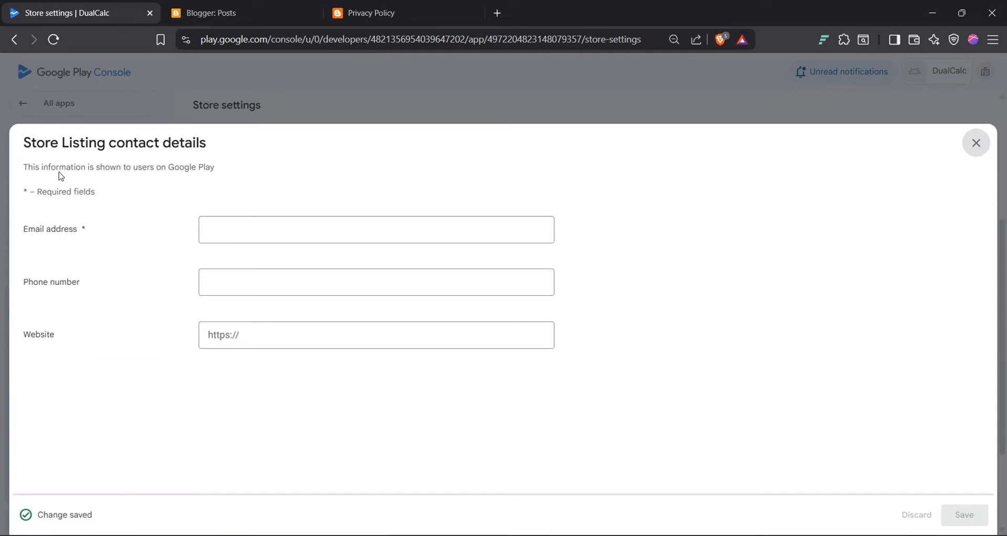
{"action": "triple_click", "coordinate": [147, 169]}
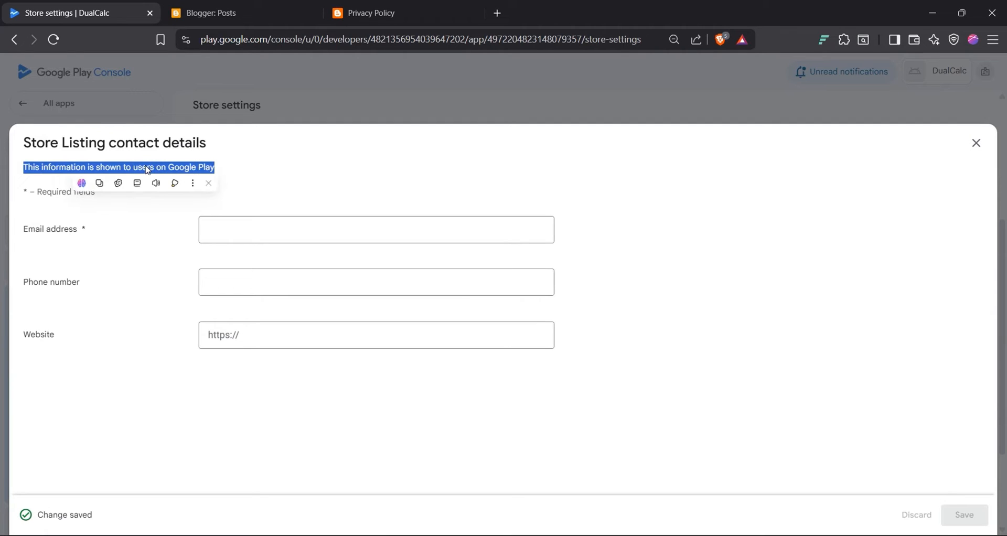
{"action": "left_click", "coordinate": [267, 233]}
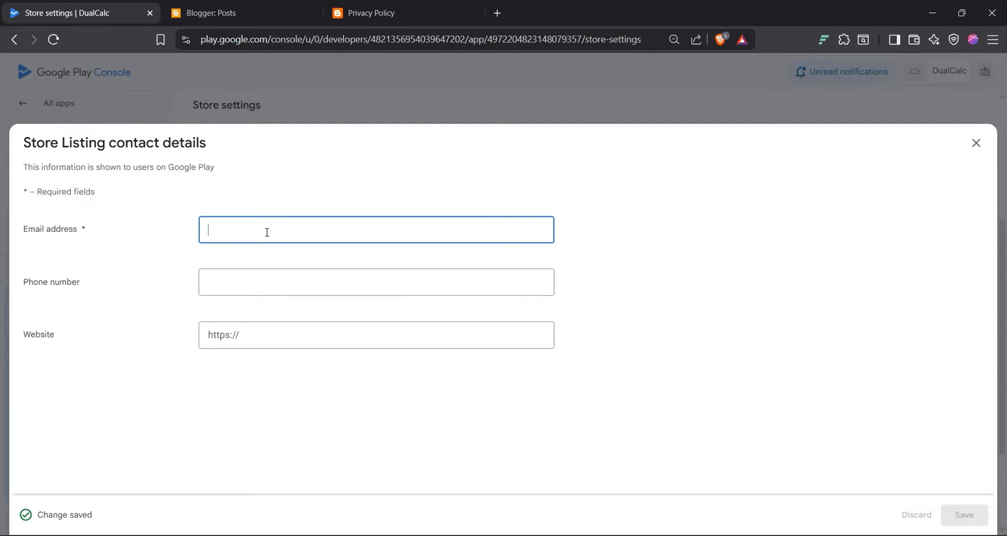
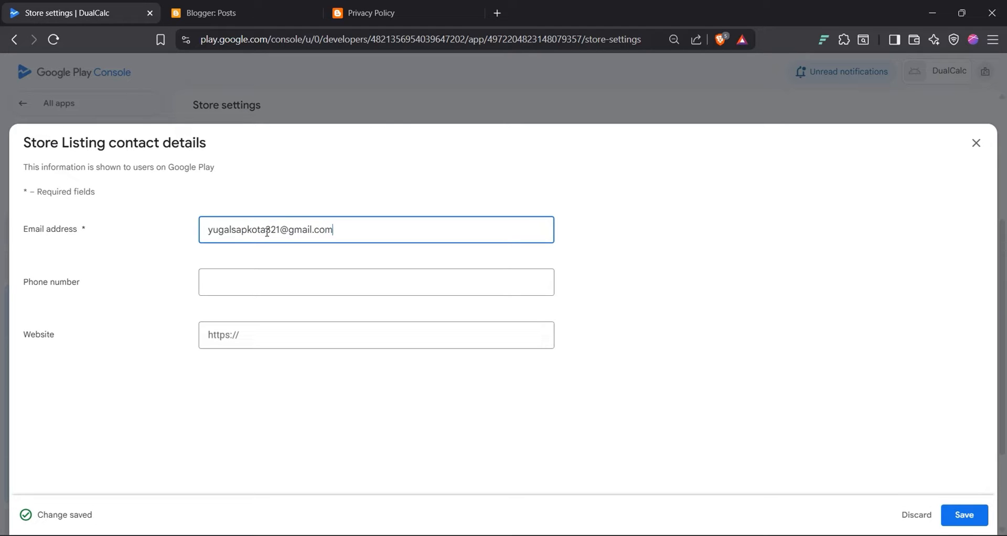
{"action": "left_click", "coordinate": [288, 293]}
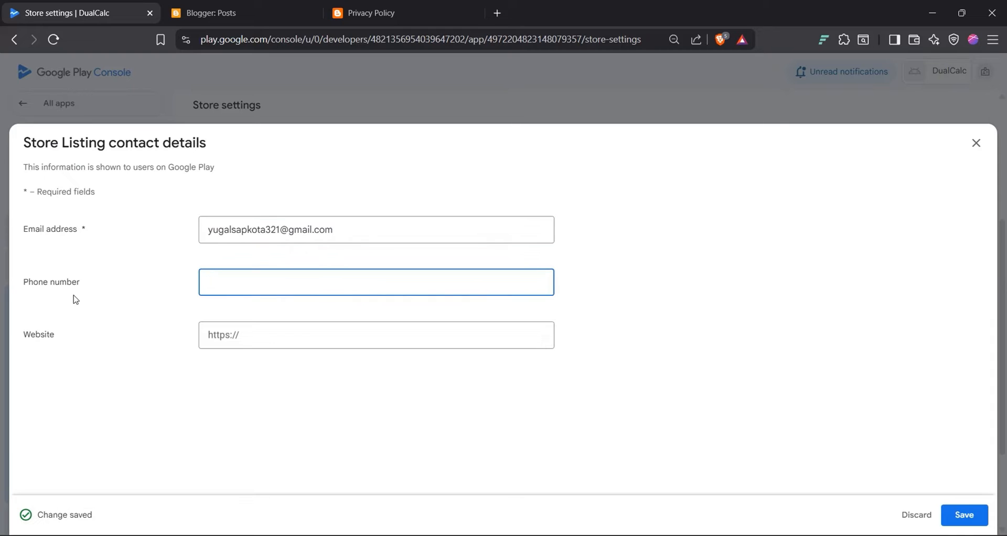
{"action": "left_click_drag", "start_coordinate": [60, 291], "coordinate": [22, 283]}
{"action": "left_click", "coordinate": [39, 345]}
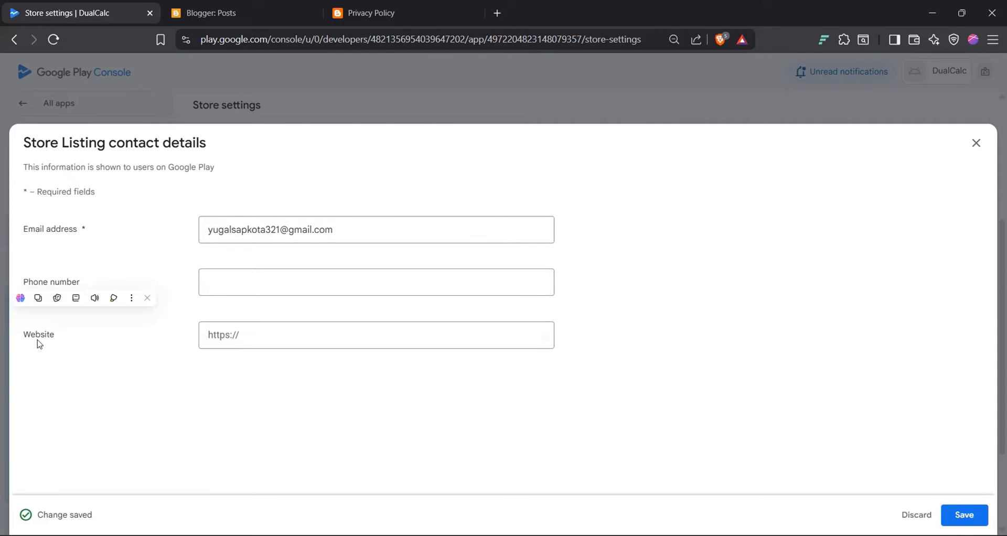
{"action": "double_click", "coordinate": [39, 345]}
{"action": "left_click", "coordinate": [222, 410]}
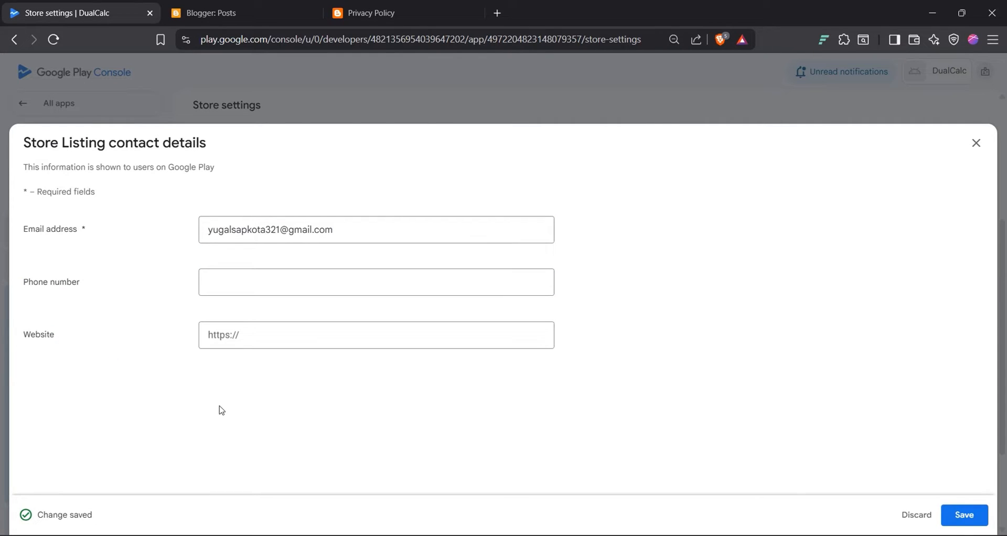
{"action": "left_click", "coordinate": [965, 513]}
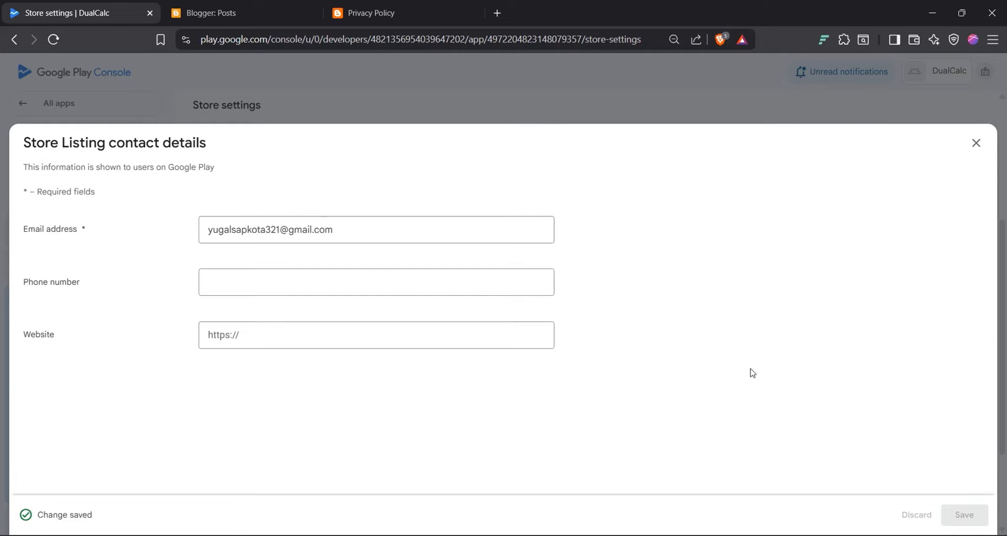
{"action": "left_click", "coordinate": [977, 150]}
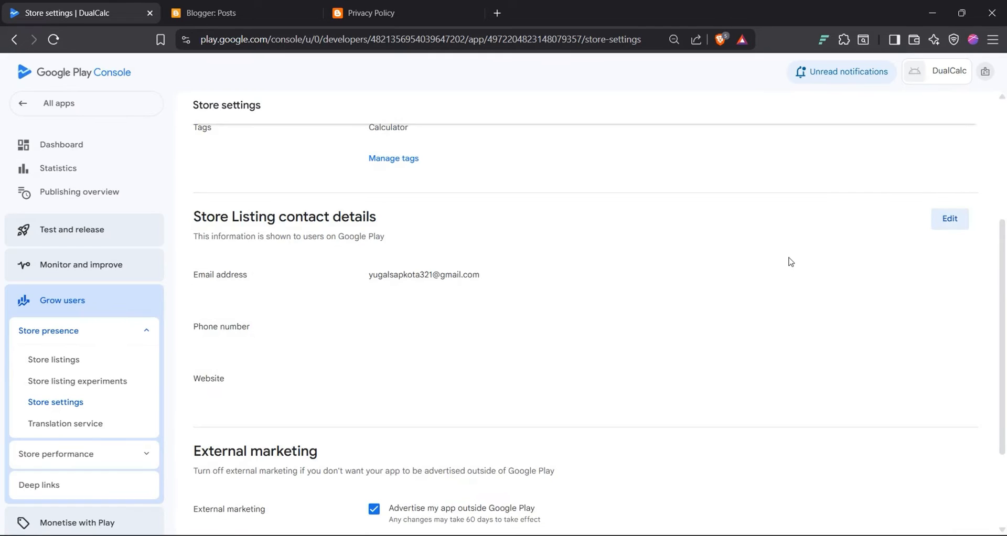
Step: Scroll the dashboard to the setup checklist, where only 'Set up your Store Listing' remains (10 of 11)
{"action": "scroll", "coordinate": [791, 261], "scroll_direction": "down", "scroll_amount": 3}
{"action": "scroll", "coordinate": [587, 297], "scroll_direction": "up", "scroll_amount": 8}
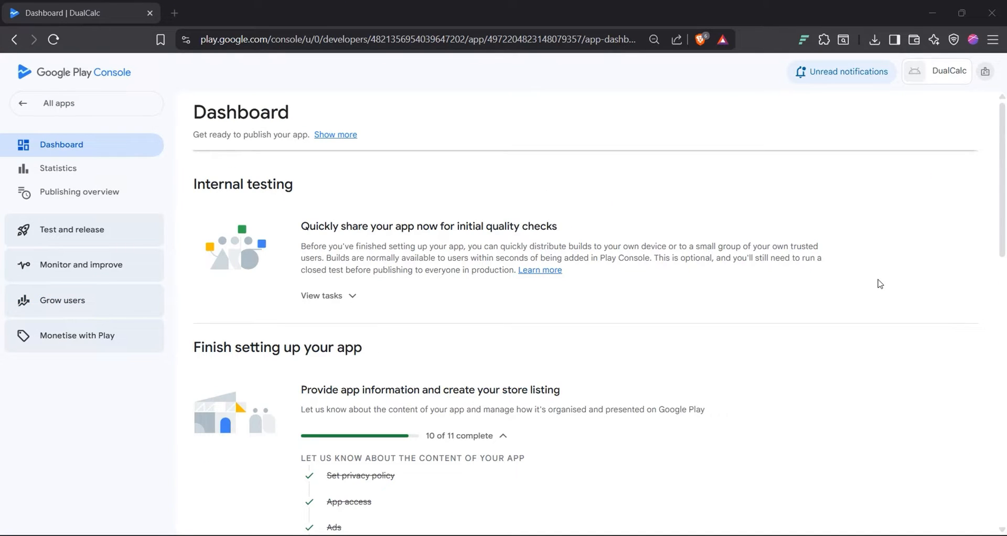
{"action": "scroll", "coordinate": [880, 283], "scroll_direction": "down", "scroll_amount": 4}
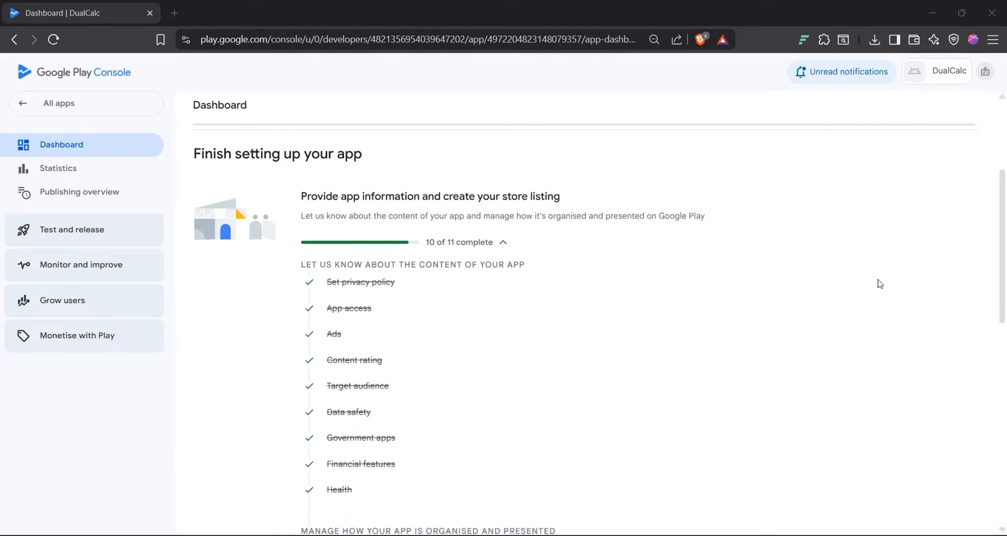
{"action": "scroll", "coordinate": [880, 284], "scroll_direction": "down", "scroll_amount": 2}
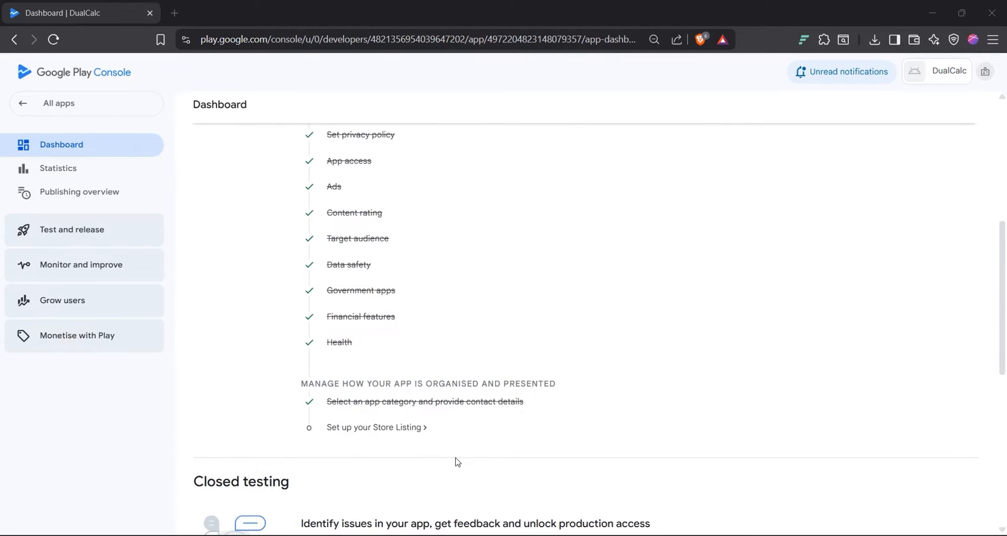
{"action": "left_click", "coordinate": [387, 431]}
Step: Paste 'DualCalc:Dual Space Calculator' from ASO.docx into the default store listing's App name
{"action": "left_click", "coordinate": [388, 431]}
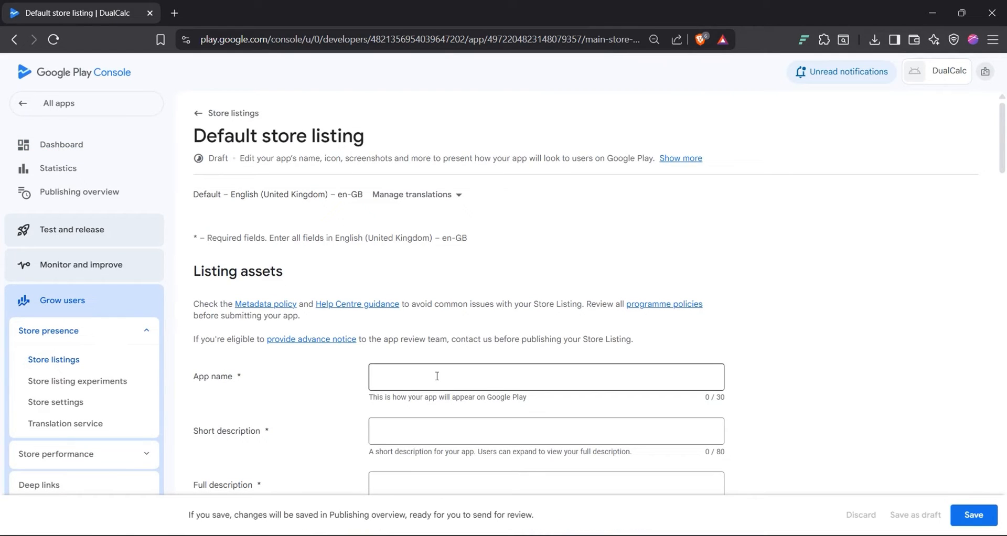
{"action": "scroll", "coordinate": [572, 441], "scroll_direction": "down", "scroll_amount": 1}
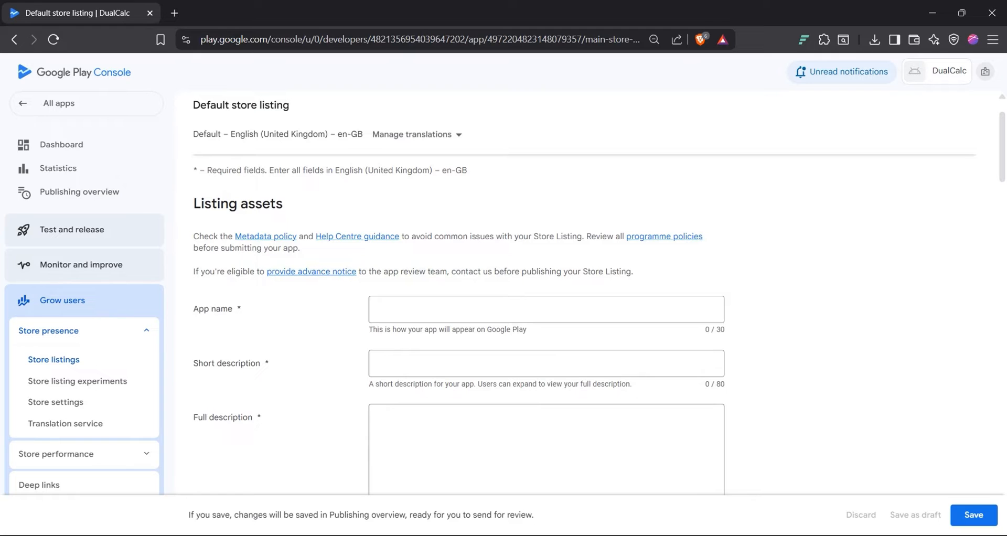
{"action": "key", "text": "alt+Tab"}
{"action": "left_click", "coordinate": [445, 226]}
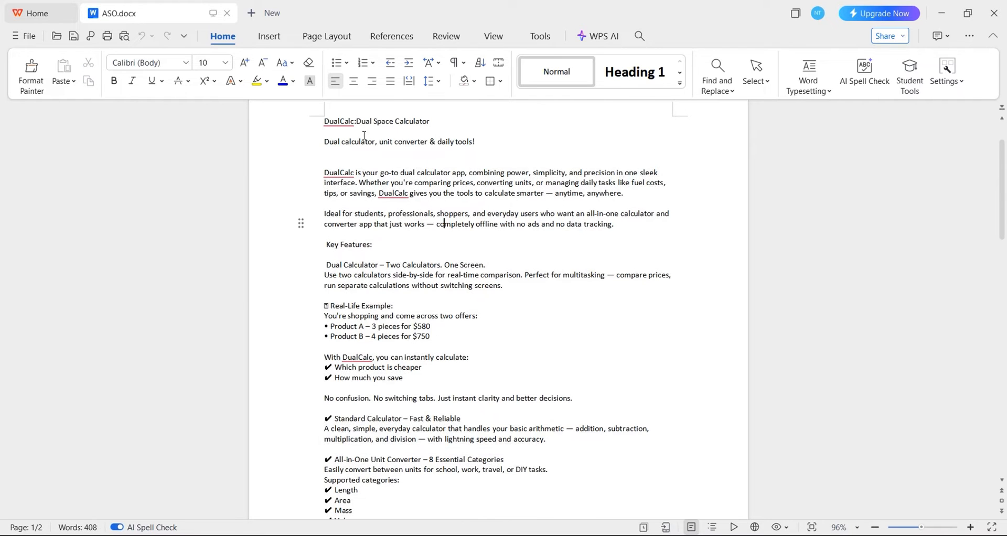
{"action": "triple_click", "coordinate": [391, 123]}
{"action": "key", "text": "ctrl+c"}
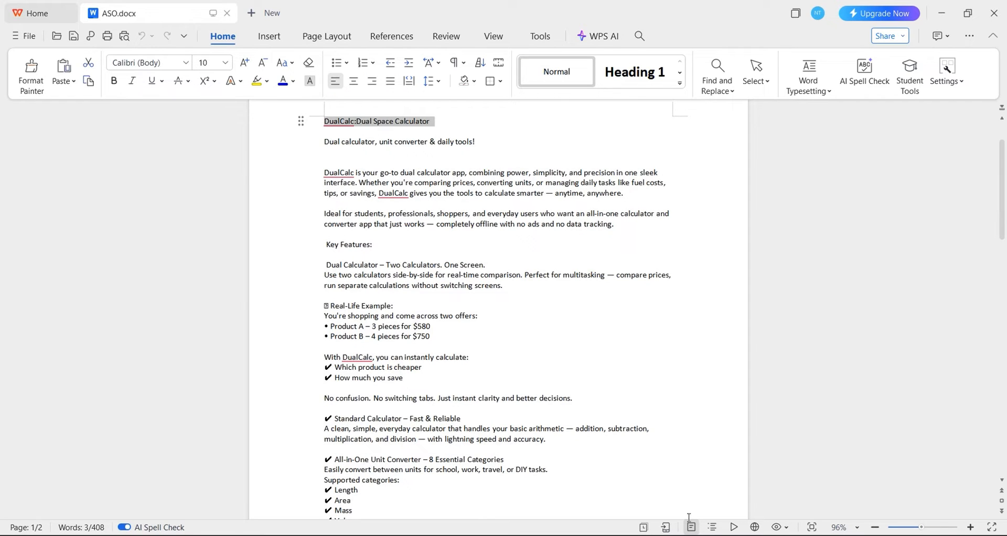
{"action": "key", "text": "alt+Tab"}
{"action": "left_click", "coordinate": [451, 319]}
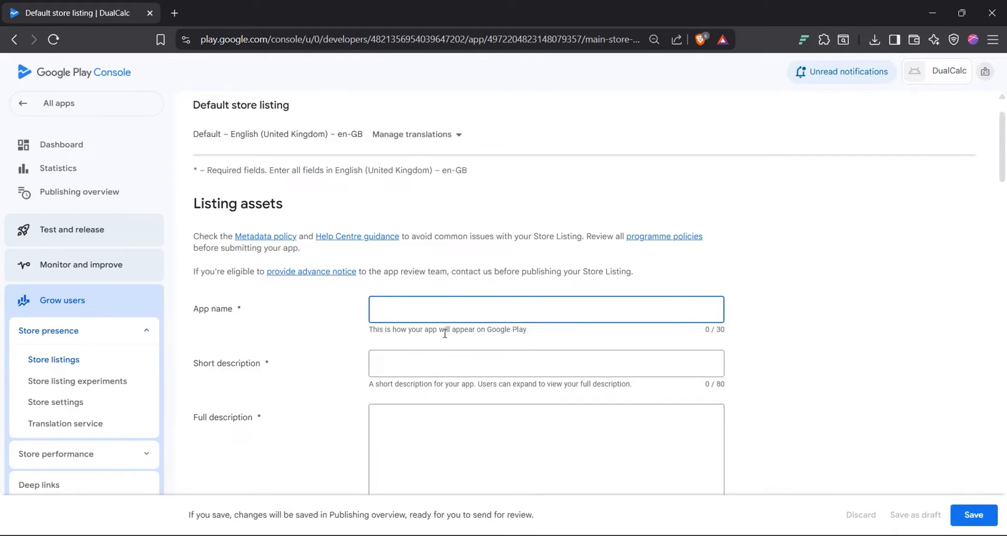
{"action": "key", "text": "ctrl+v"}
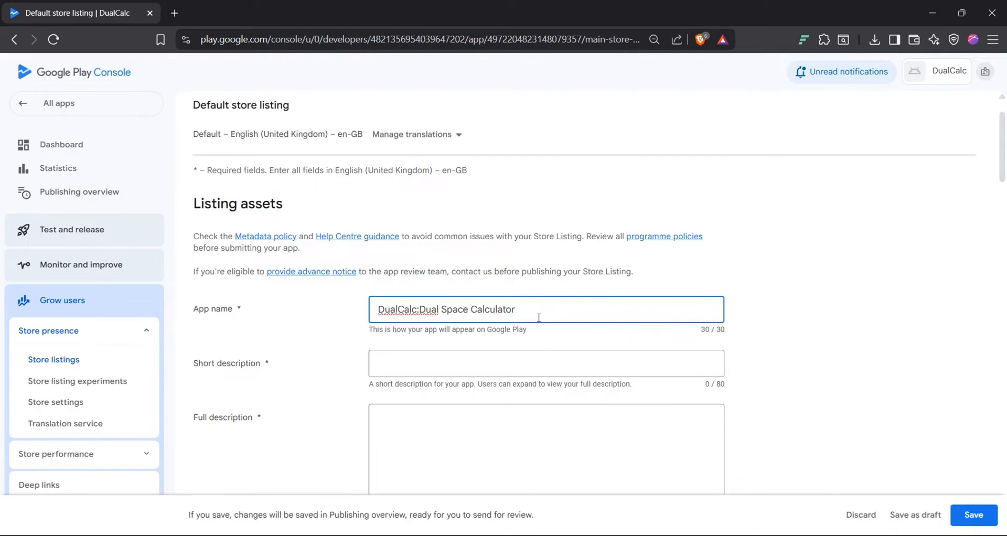
Step: Paste the tagline 'Dual calculator, unit converter & daily tools!' from ASO.docx as the short description
{"action": "left_click", "coordinate": [549, 359]}
{"action": "key", "text": "alt+Tab"}
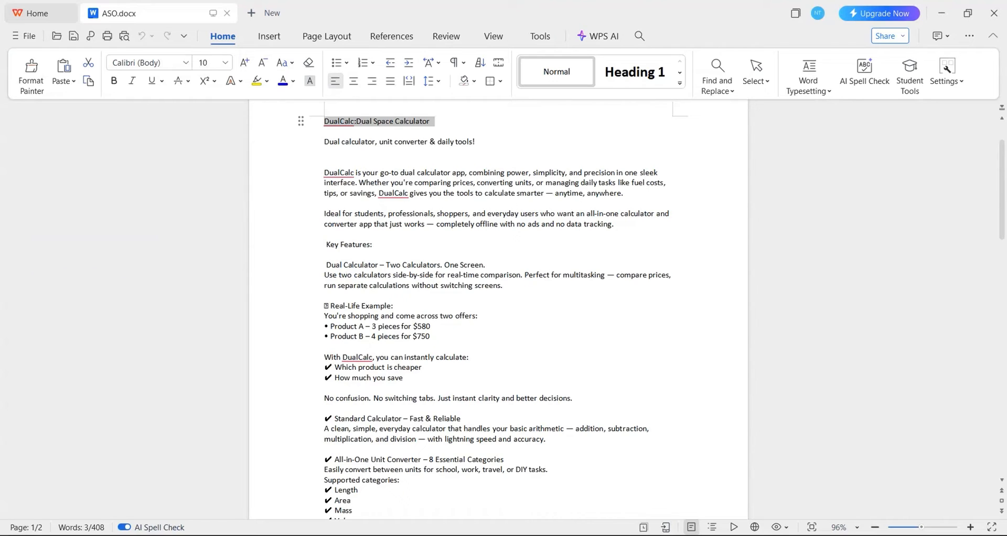
{"action": "triple_click", "coordinate": [335, 142]}
{"action": "key", "text": "ctrl+c"}
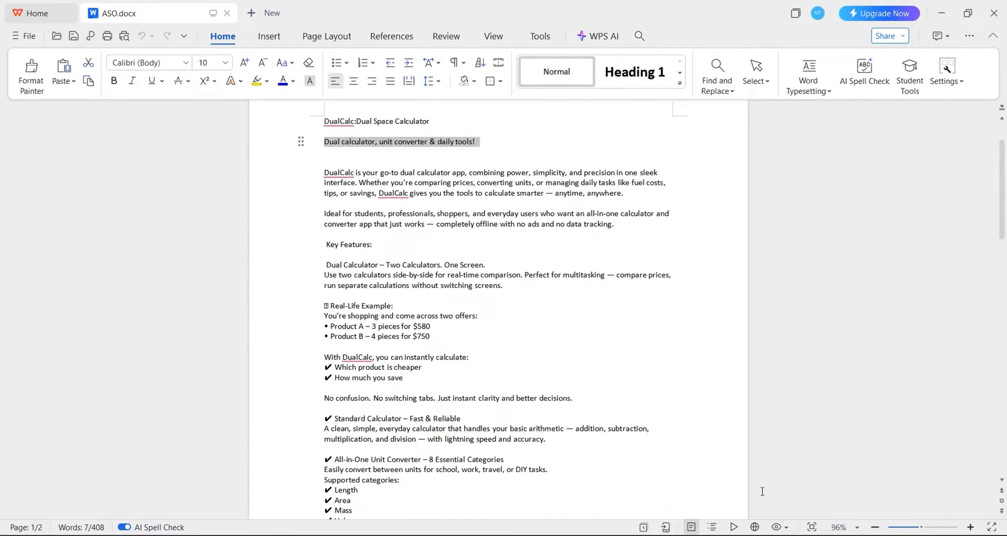
{"action": "key", "text": "alt+Tab"}
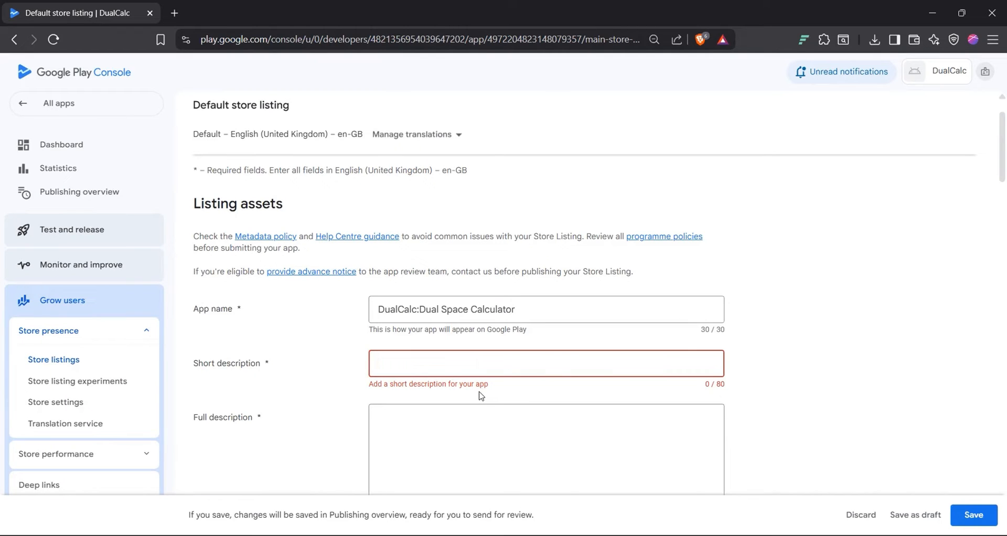
{"action": "key", "text": "ctrl+v"}
{"action": "key", "text": "BackSpace"}
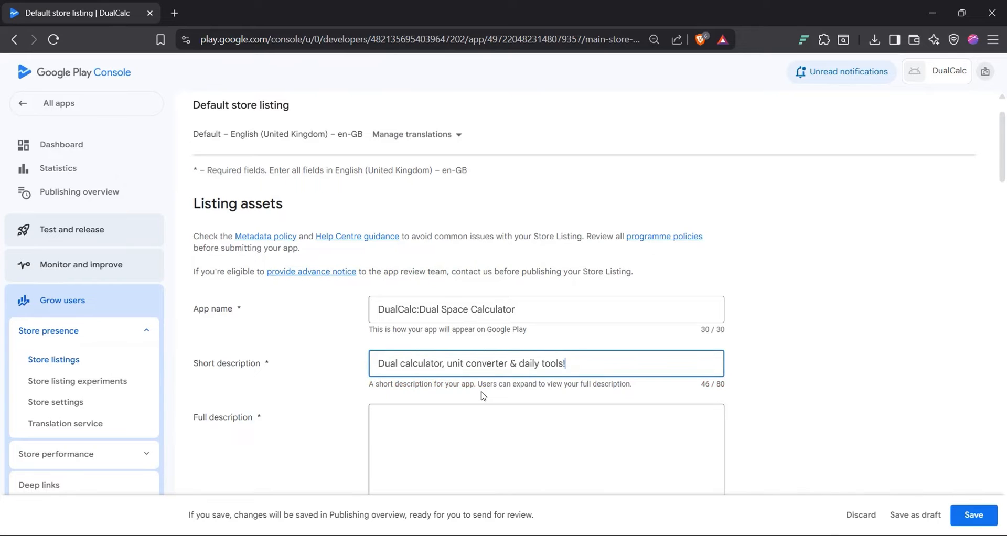
{"action": "scroll", "coordinate": [483, 396], "scroll_direction": "down", "scroll_amount": 1}
{"action": "left_click", "coordinate": [450, 367]}
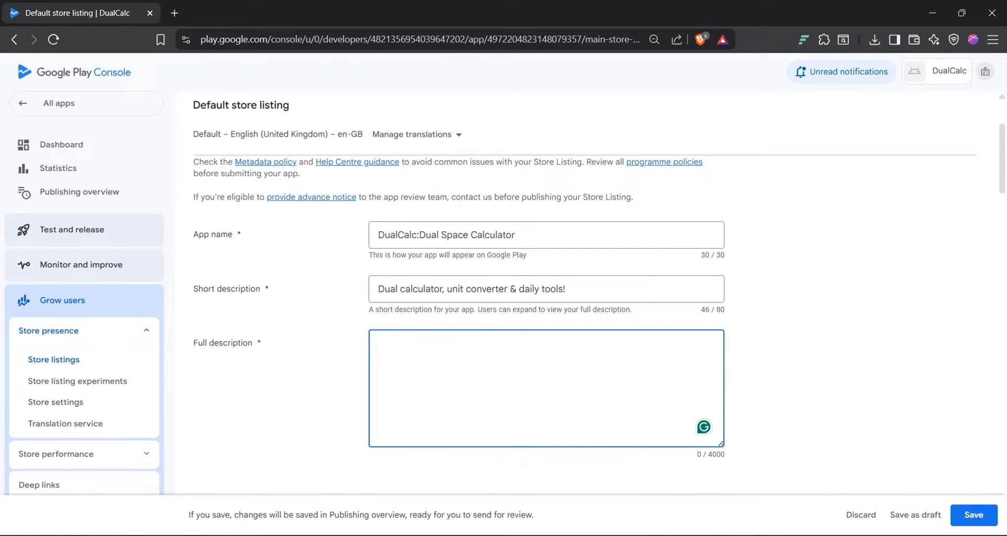
Step: Copy the DualCalc description from ASO.docx into Full description, filling 2523 of 4000 characters
{"action": "key", "text": "alt+Tab"}
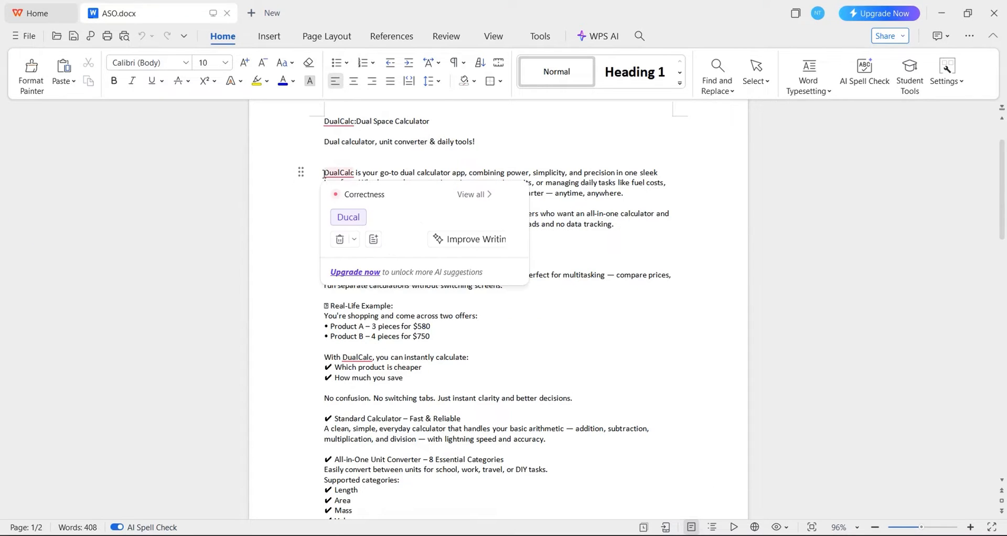
{"action": "left_click_drag", "start_coordinate": [324, 173], "coordinate": [471, 321]}
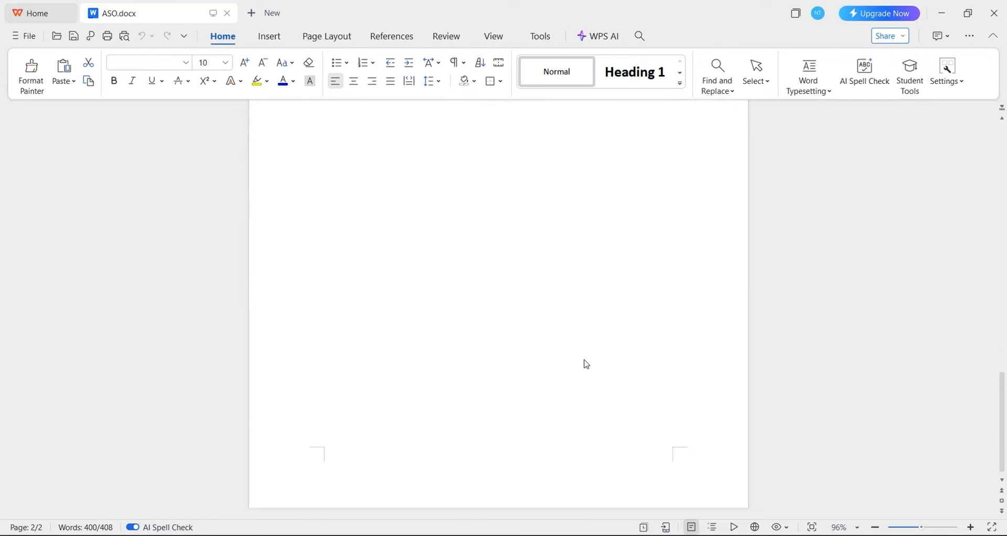
{"action": "scroll", "coordinate": [593, 370], "scroll_direction": "up", "scroll_amount": 20}
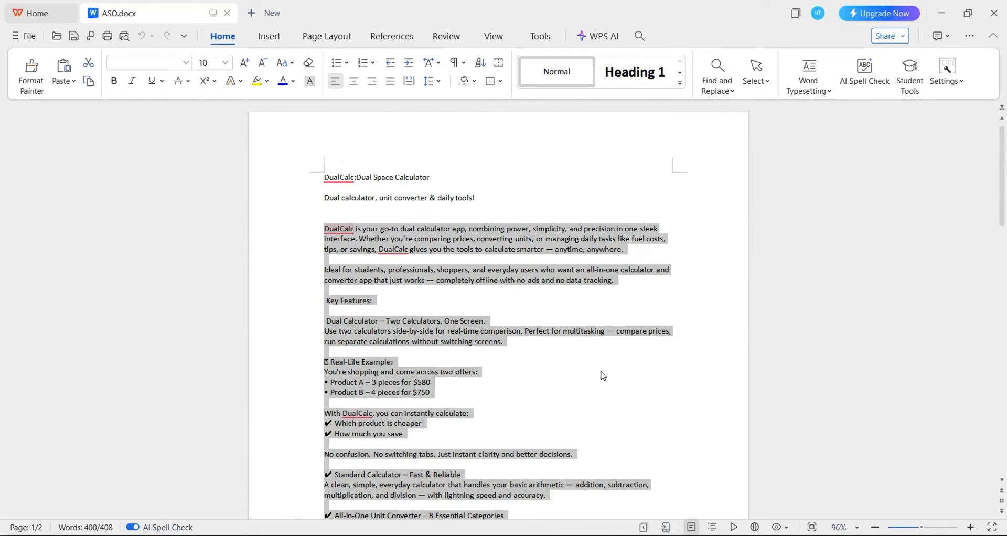
{"action": "left_click", "coordinate": [606, 534]}
{"action": "key", "text": "ctrl+v"}
{"action": "scroll", "coordinate": [406, 368], "scroll_direction": "down", "scroll_amount": 3}
{"action": "scroll", "coordinate": [398, 246], "scroll_direction": "up", "scroll_amount": 15}
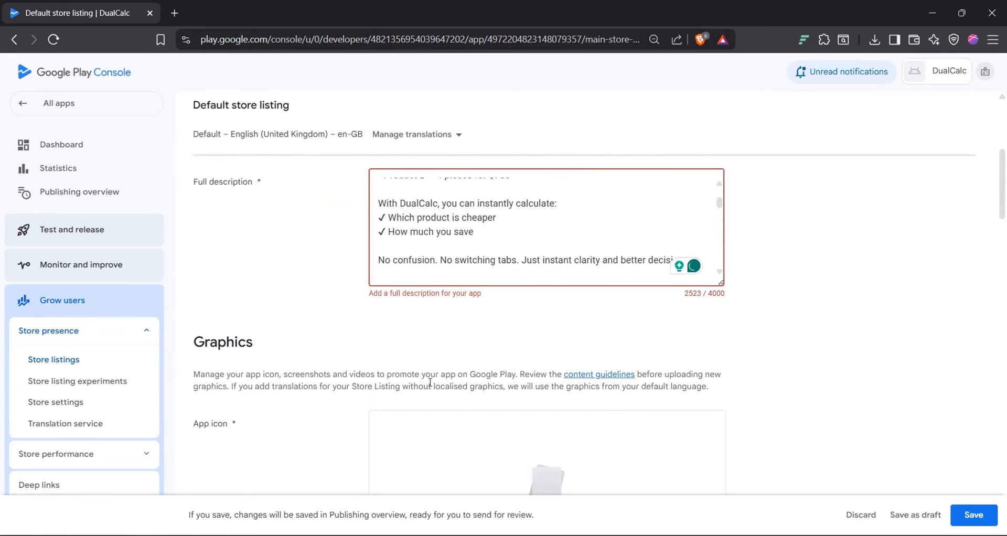
{"action": "scroll", "coordinate": [317, 278], "scroll_direction": "up", "scroll_amount": 3}
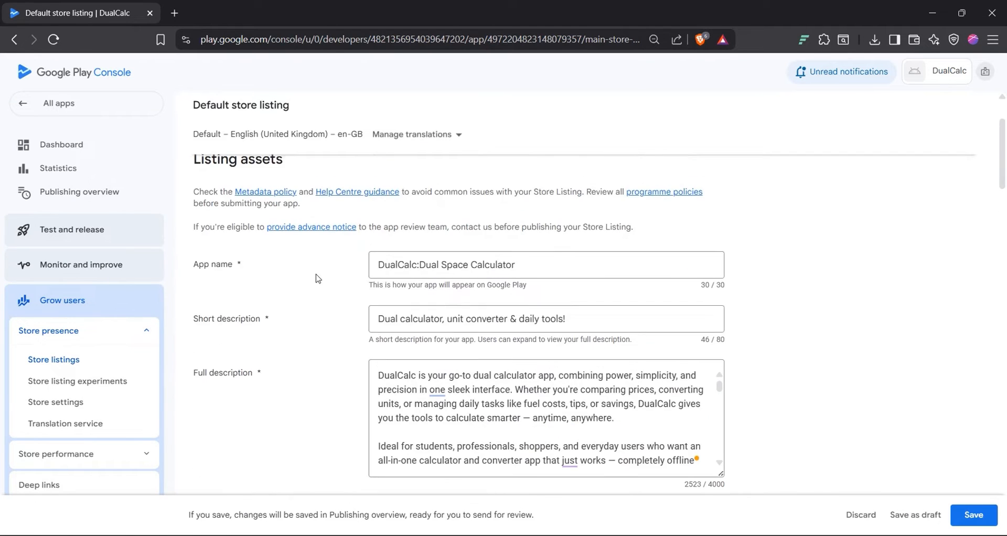
{"action": "scroll", "coordinate": [318, 279], "scroll_direction": "down", "scroll_amount": 5}
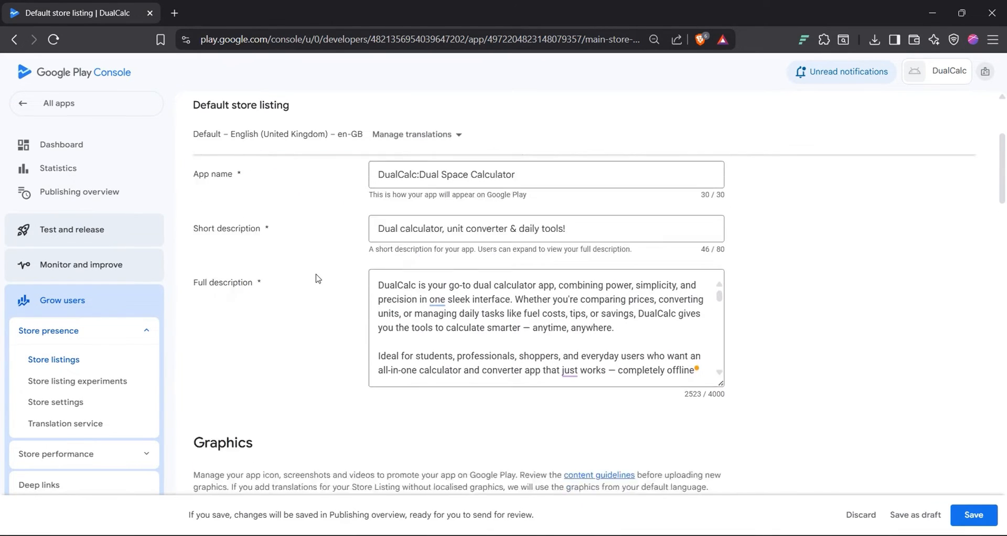
Step: Upload Dual Calculator.png and set it as the listing's app icon
{"action": "left_click", "coordinate": [548, 372]}
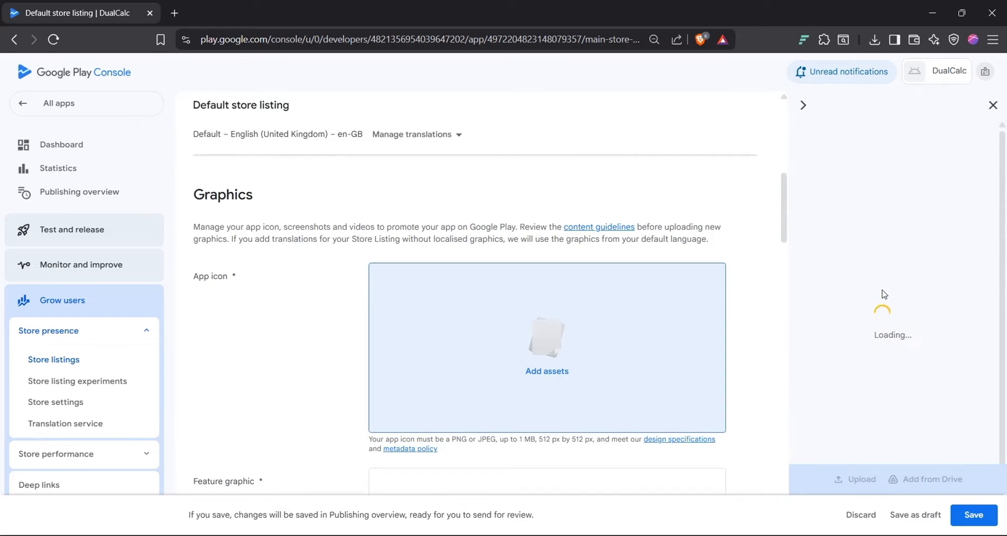
{"action": "left_click", "coordinate": [863, 478]}
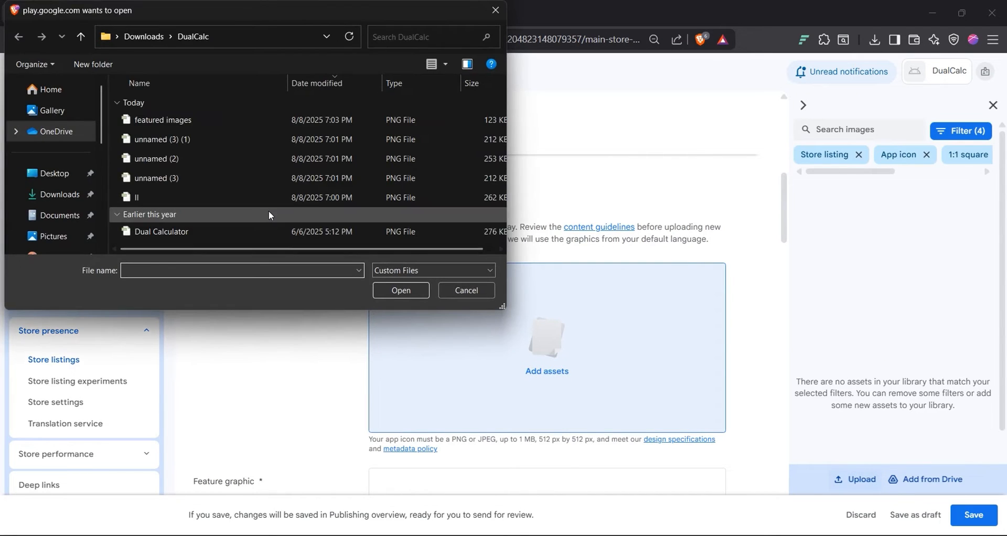
{"action": "double_click", "coordinate": [268, 213]}
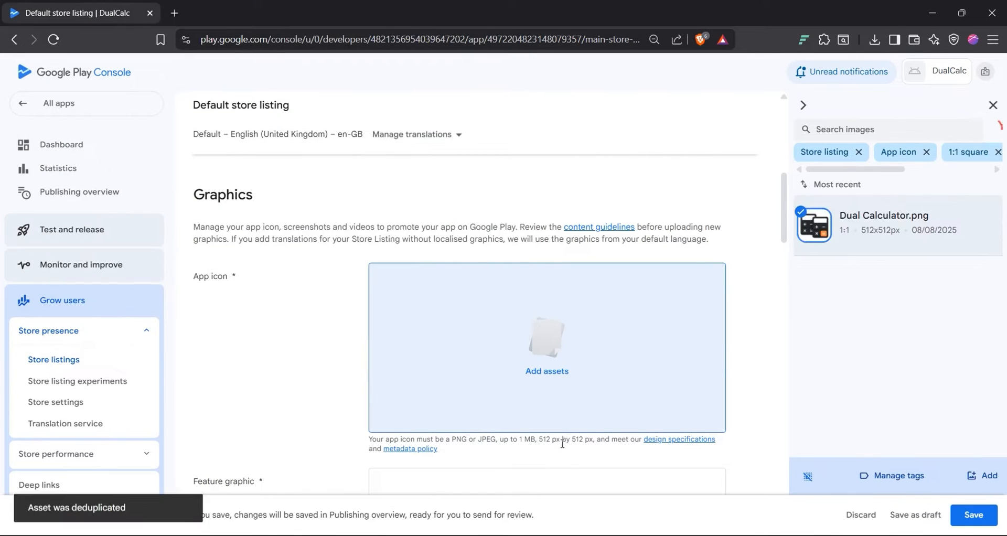
{"action": "double_click", "coordinate": [545, 439]}
{"action": "left_click", "coordinate": [699, 458]}
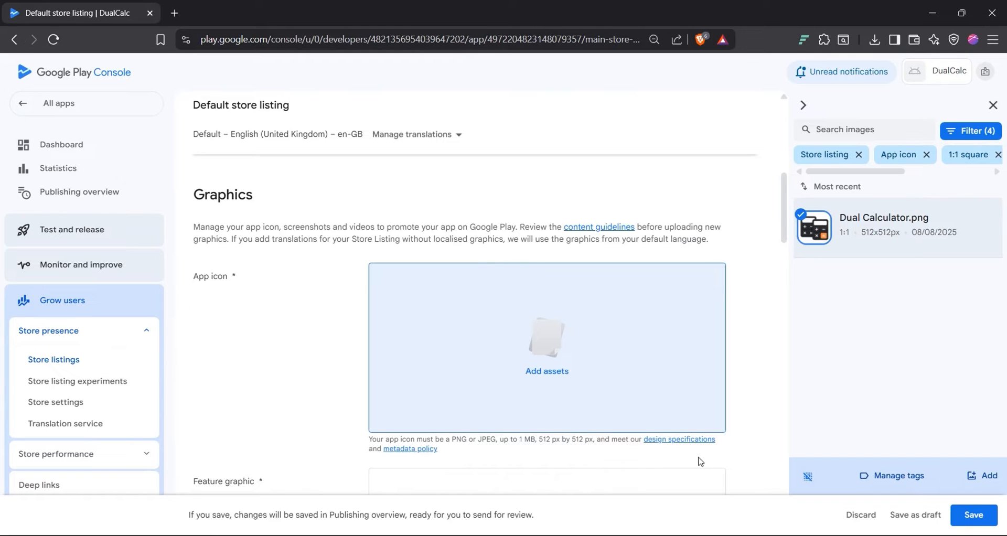
{"action": "left_click", "coordinate": [989, 475]}
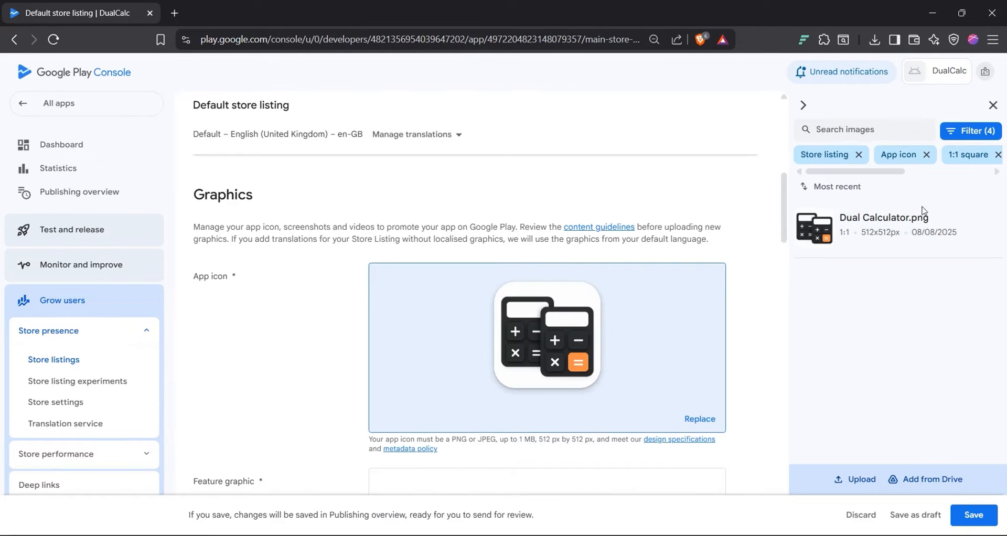
{"action": "left_click", "coordinate": [993, 105]}
Step: Upload the 1024x500 'featured images' PNG as the feature graphic
{"action": "scroll", "coordinate": [698, 267], "scroll_direction": "down", "scroll_amount": 2}
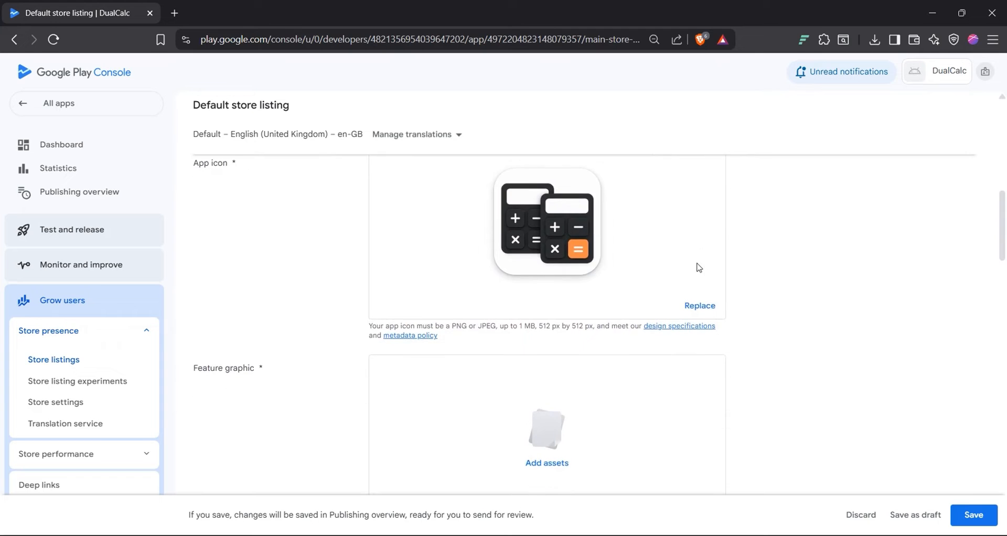
{"action": "scroll", "coordinate": [699, 265], "scroll_direction": "down", "scroll_amount": 1}
{"action": "left_click", "coordinate": [551, 395]}
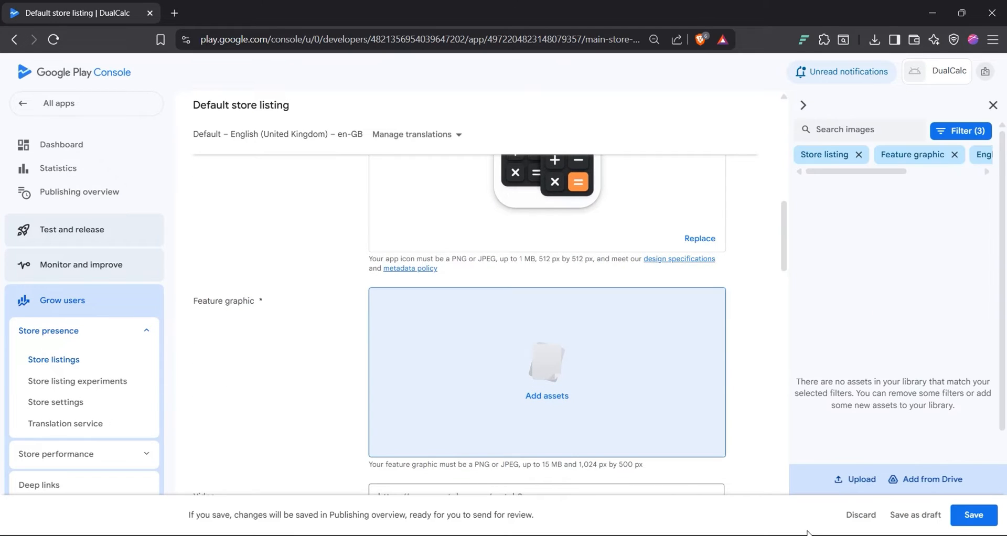
{"action": "left_click", "coordinate": [857, 480]}
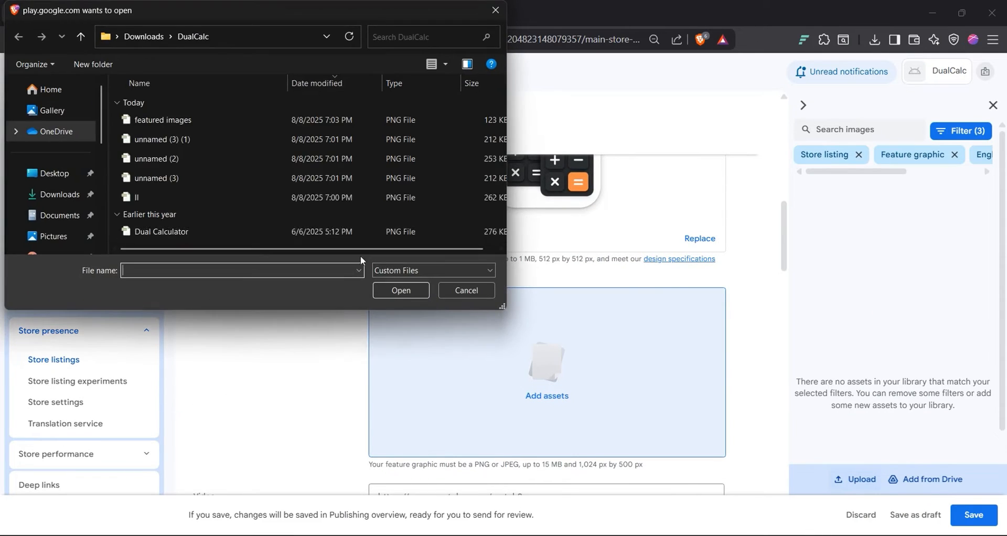
{"action": "double_click", "coordinate": [197, 127]}
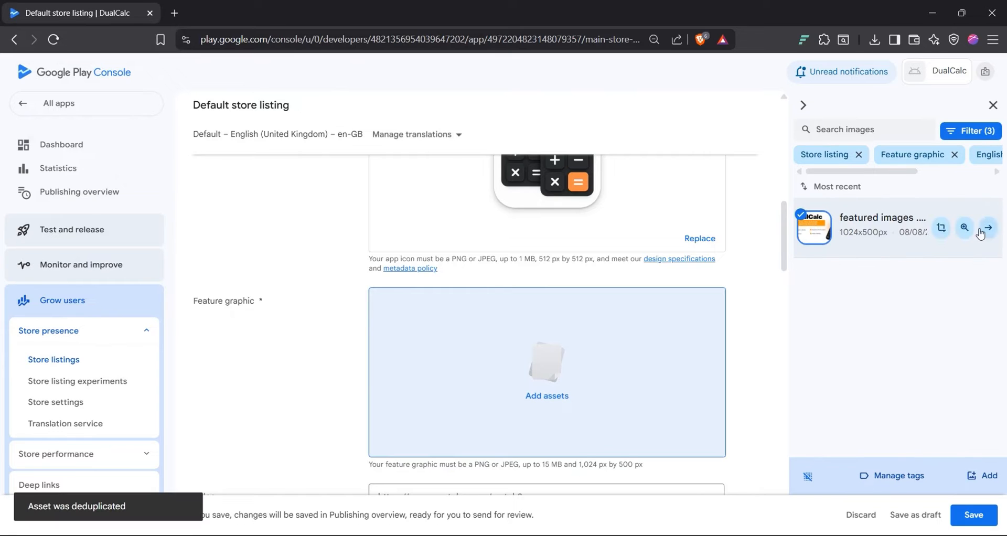
{"action": "left_click", "coordinate": [980, 489]}
{"action": "scroll", "coordinate": [559, 360], "scroll_direction": "down", "scroll_amount": 6}
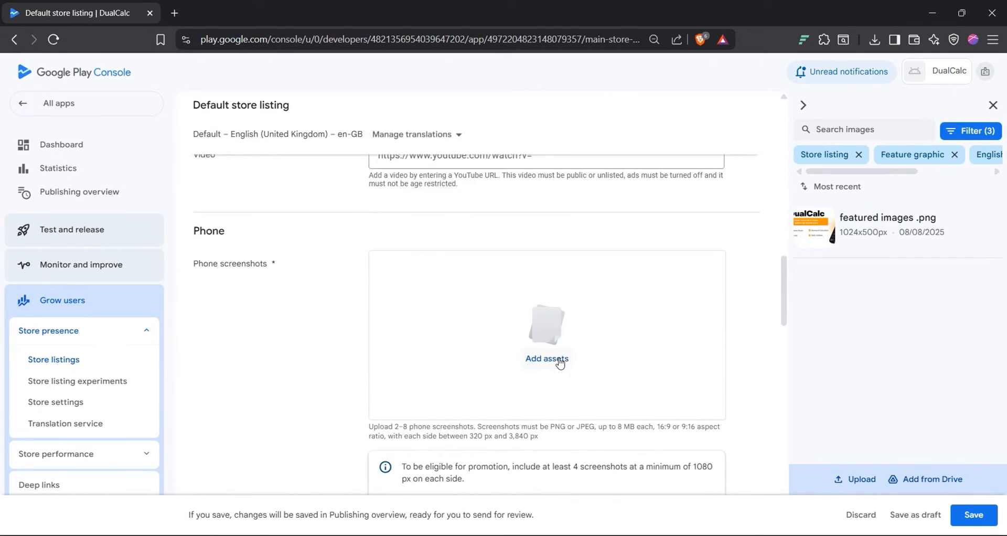
Step: Upload unnamed (3) (1), unnamed (2) and unnamed (3) as phone screenshots
{"action": "left_click", "coordinate": [994, 112]}
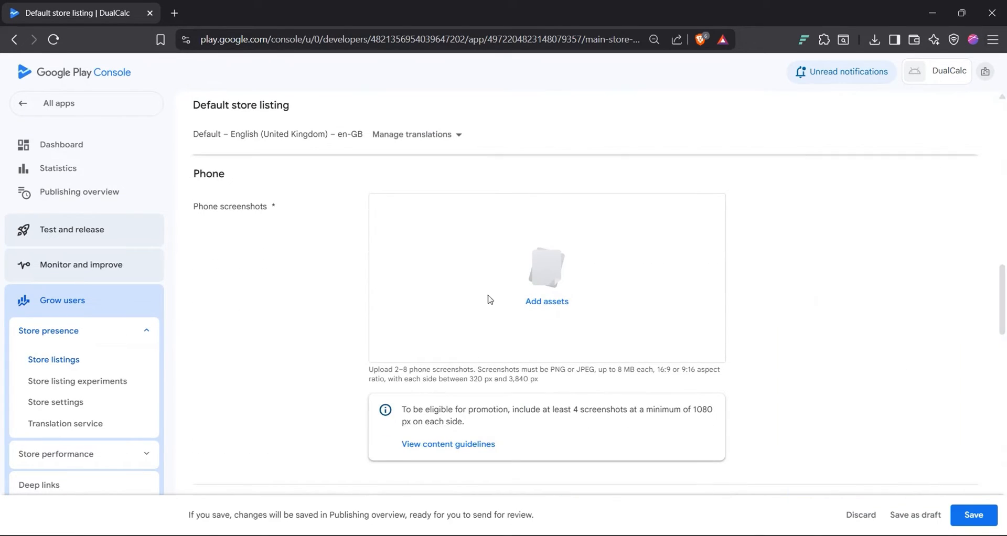
{"action": "left_click", "coordinate": [556, 300]}
{"action": "left_click", "coordinate": [857, 479]}
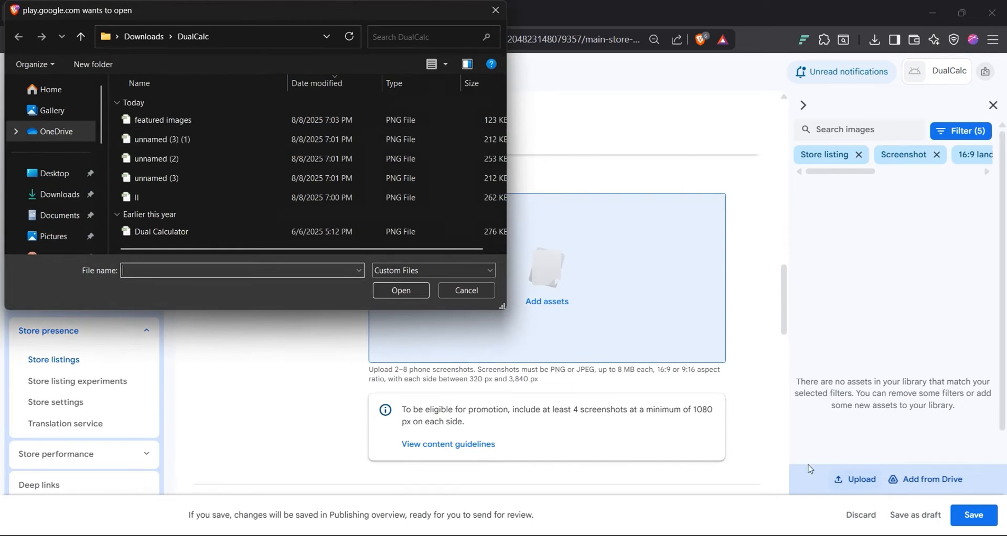
{"action": "left_click", "coordinate": [176, 139]}
{"action": "left_click", "coordinate": [178, 159], "text": "ctrl"}
{"action": "left_click", "coordinate": [182, 178], "text": "ctrl"}
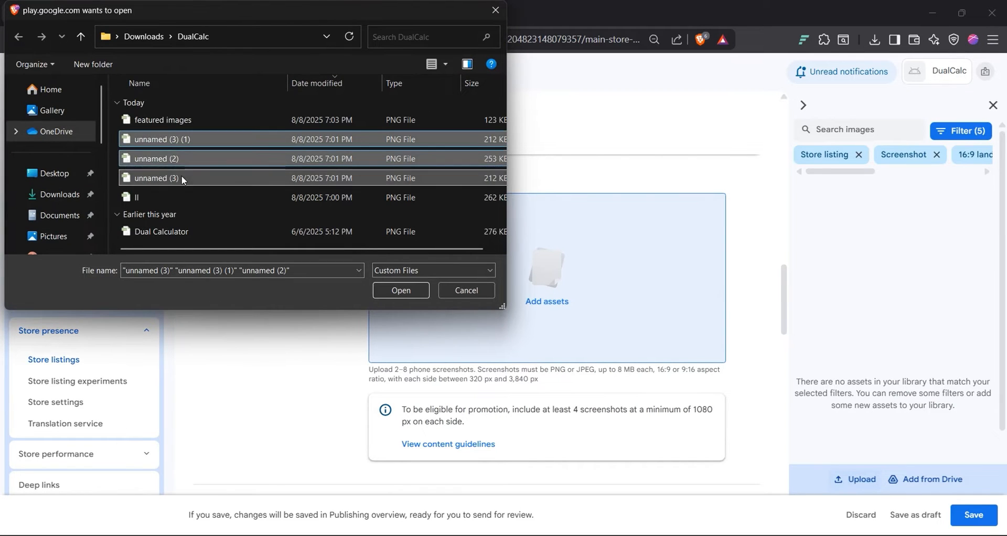
{"action": "left_click", "coordinate": [400, 291]}
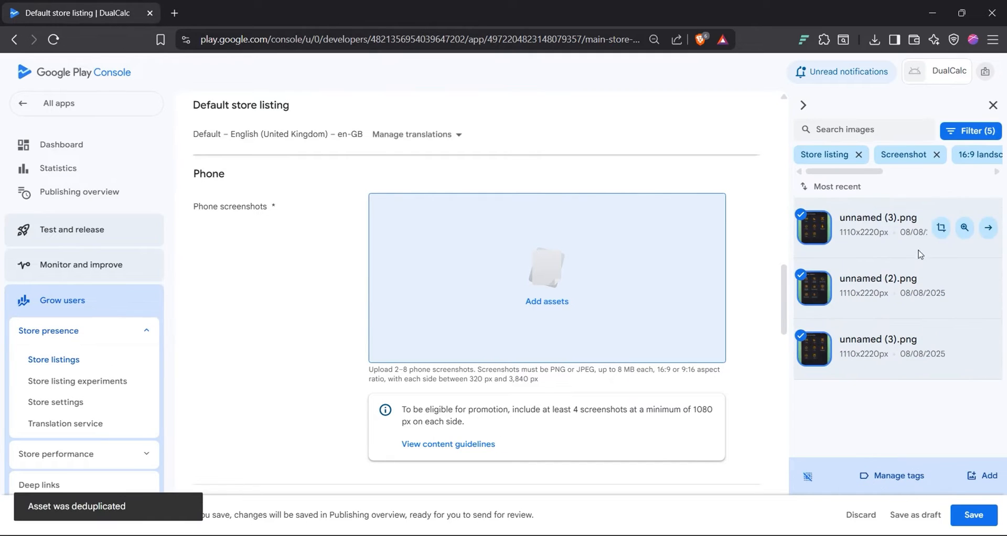
{"action": "left_click", "coordinate": [985, 476]}
Step: Delete one duplicate phone screenshot and replace it with the ll.png calculator keypad screenshot
{"action": "mouse_move", "coordinate": [530, 270]}
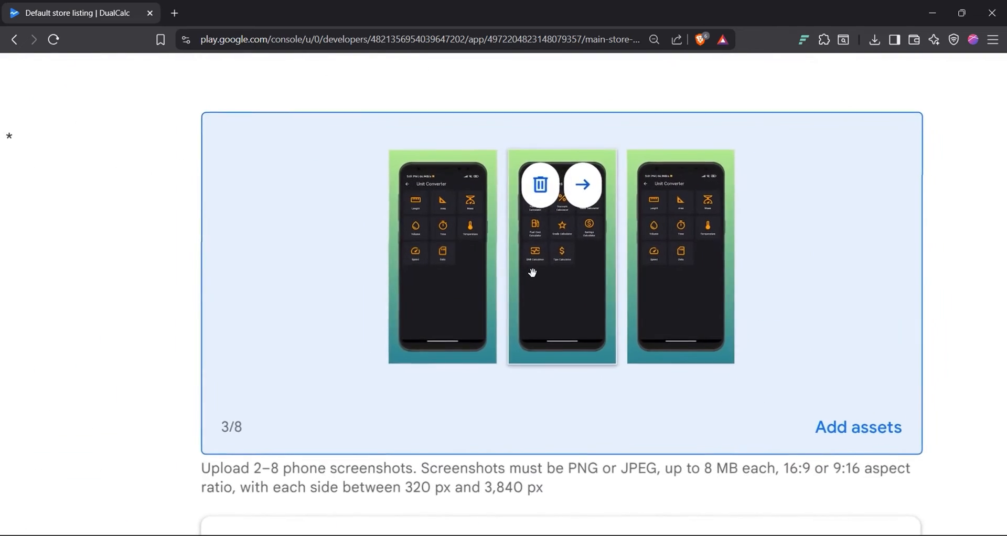
{"action": "scroll", "coordinate": [532, 273], "scroll_direction": "down", "scroll_amount": 5}
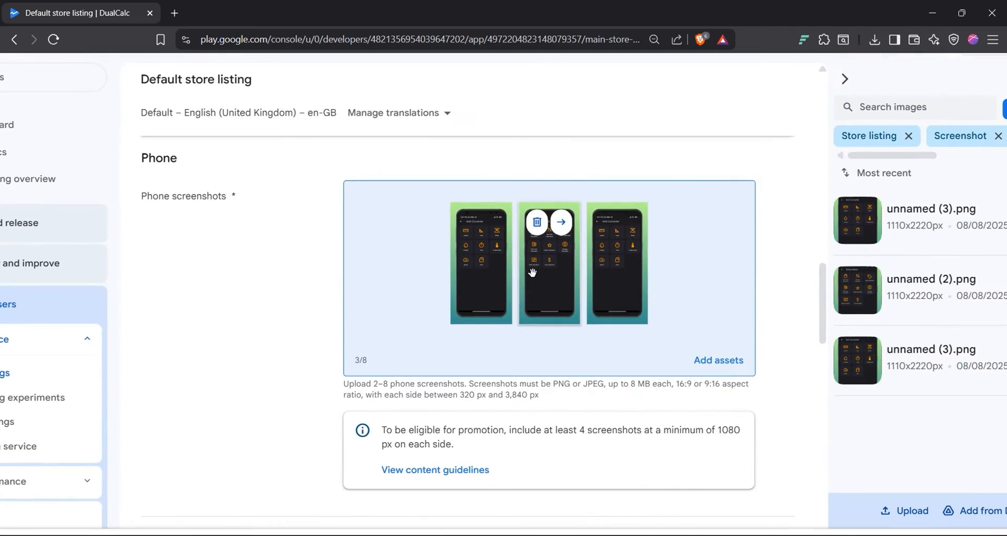
{"action": "left_click", "coordinate": [603, 225]}
{"action": "scroll", "coordinate": [540, 319], "scroll_direction": "down", "scroll_amount": 2}
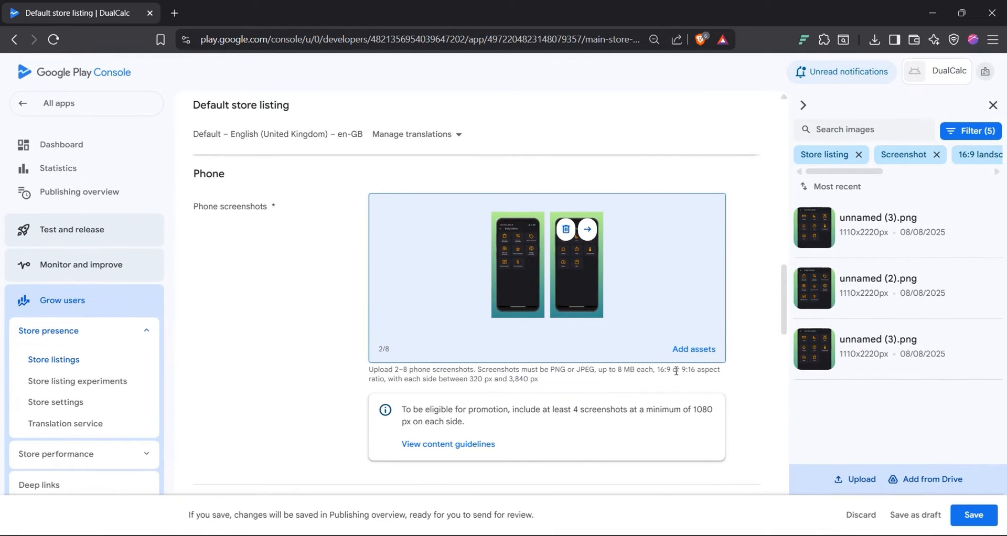
{"action": "left_click", "coordinate": [838, 487]}
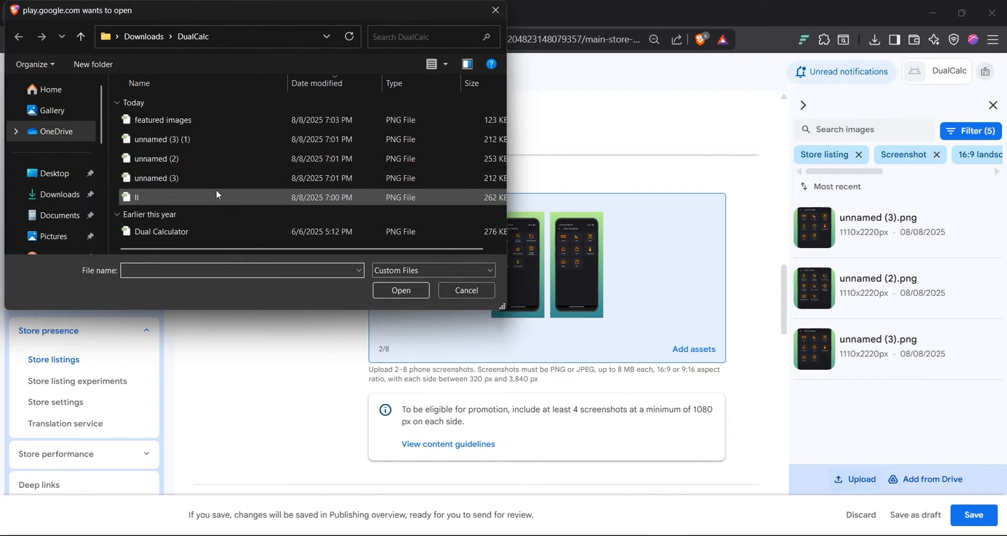
{"action": "double_click", "coordinate": [218, 196]}
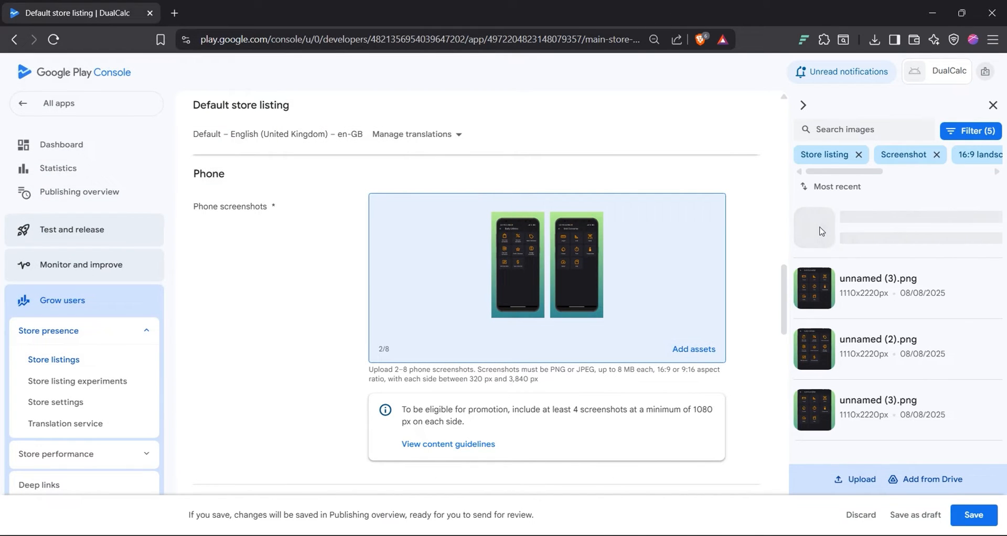
{"action": "left_click", "coordinate": [993, 231]}
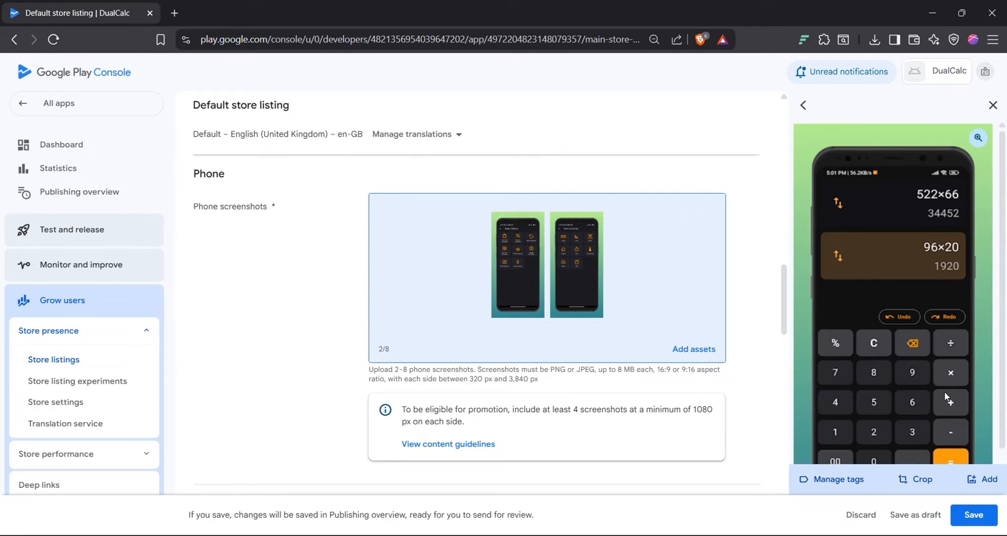
{"action": "left_click", "coordinate": [983, 479]}
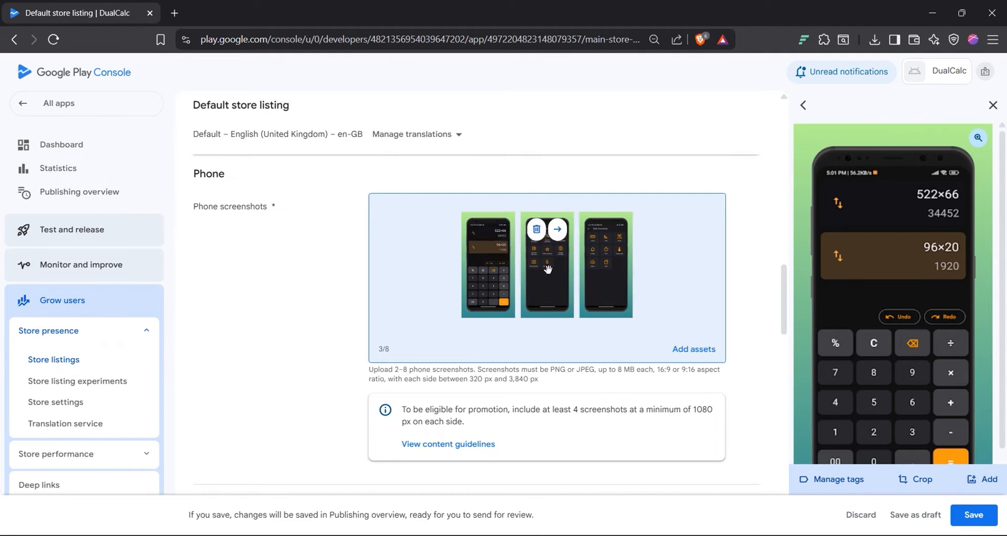
{"action": "left_click", "coordinate": [993, 105]}
{"action": "scroll", "coordinate": [646, 292], "scroll_direction": "down", "scroll_amount": 6}
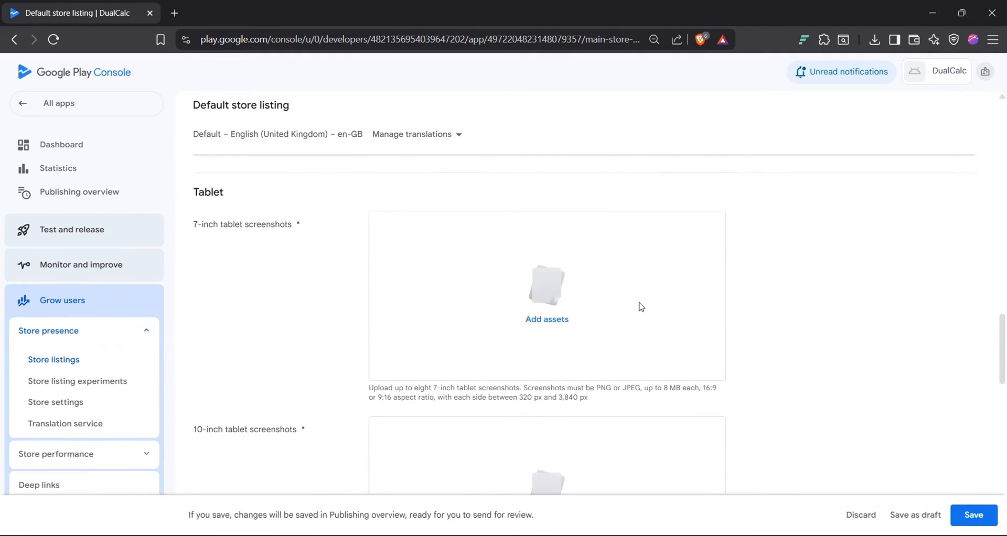
Step: Upload ll, unnamed (2) and unnamed (3) as the three 7-inch tablet screenshots, keypad first
{"action": "left_click", "coordinate": [547, 319]}
{"action": "left_click", "coordinate": [856, 479]}
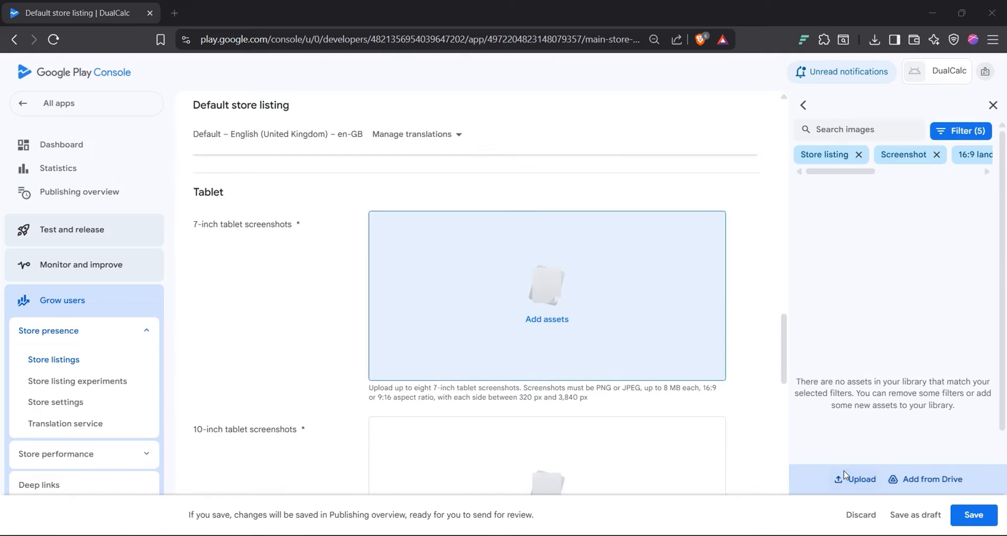
{"action": "left_click", "coordinate": [177, 196]}
{"action": "left_click", "coordinate": [175, 160], "text": "ctrl"}
{"action": "left_click", "coordinate": [177, 178], "text": "ctrl"}
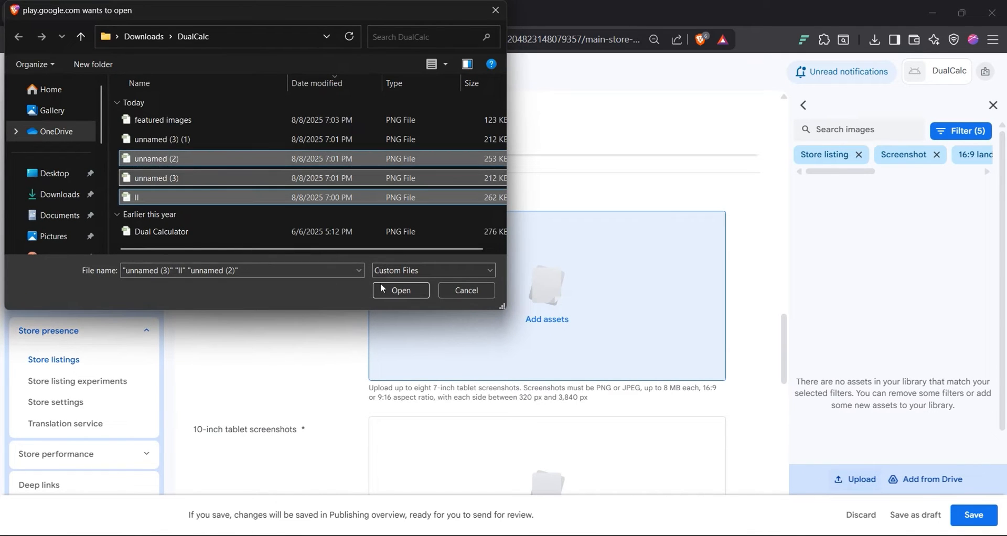
{"action": "left_click", "coordinate": [383, 288]}
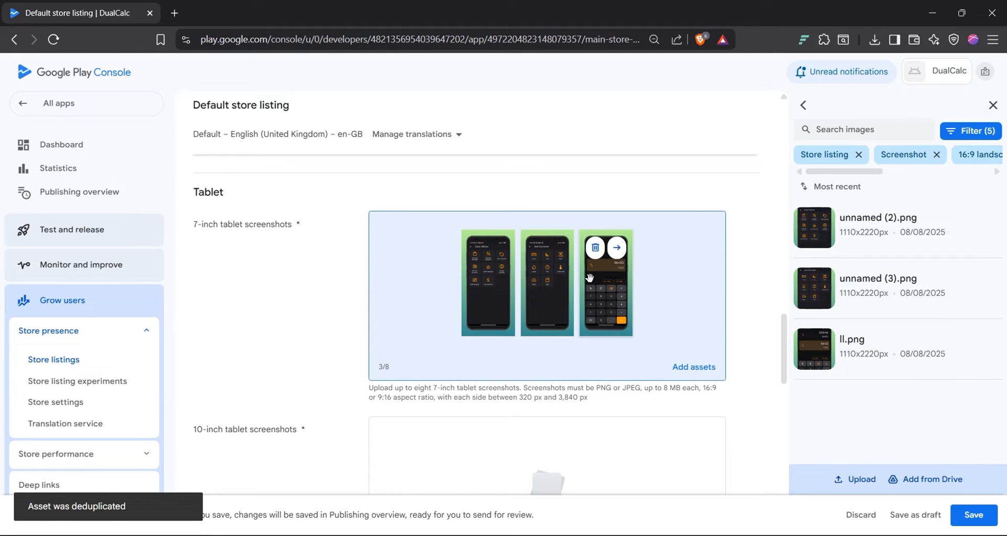
{"action": "left_click_drag", "start_coordinate": [591, 279], "coordinate": [488, 283]}
{"action": "scroll", "coordinate": [540, 384], "scroll_direction": "down", "scroll_amount": 3}
Step: Add three 10-inch tablet screenshots and move the calculator keypad image to first place
{"action": "left_click", "coordinate": [540, 384]}
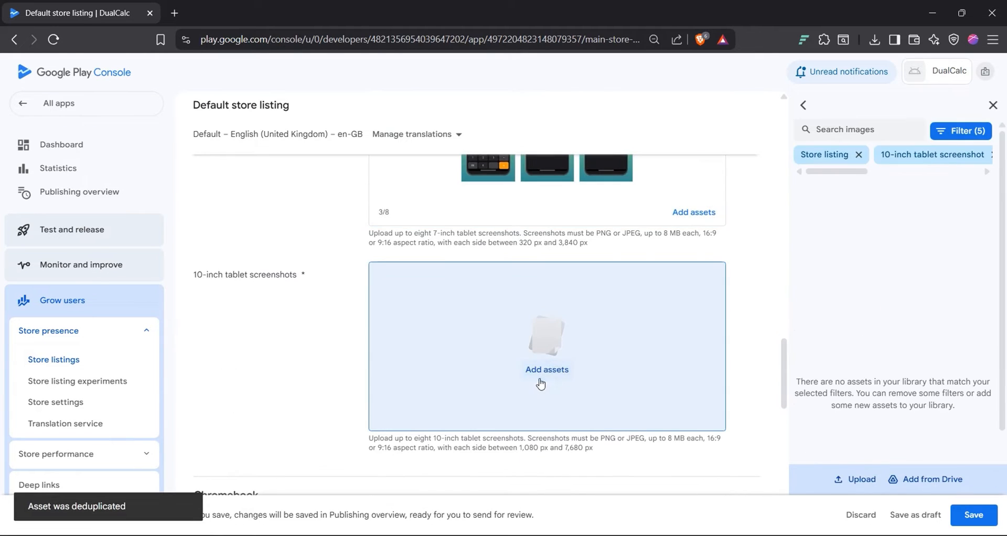
{"action": "left_click", "coordinate": [860, 480]}
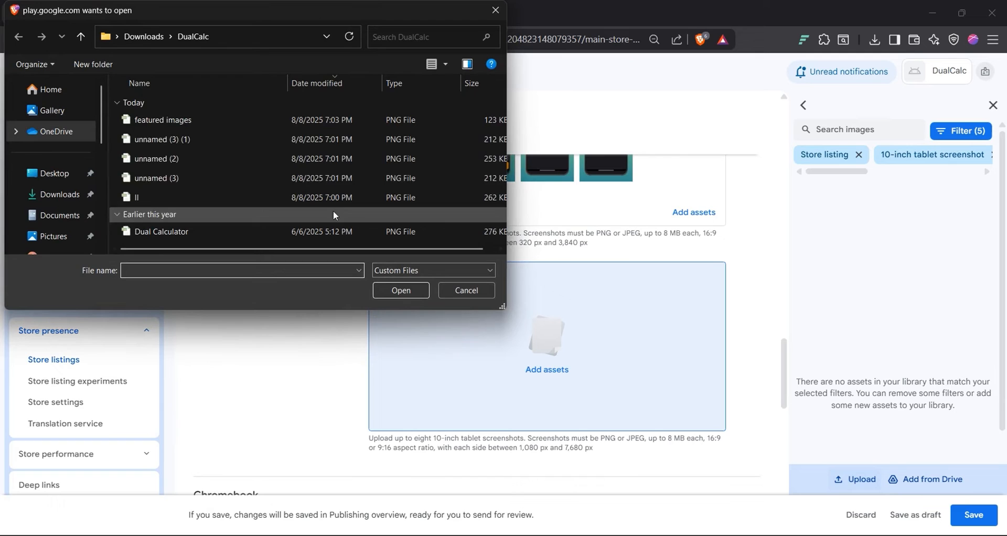
{"action": "left_click", "coordinate": [229, 197]}
{"action": "left_click", "coordinate": [225, 179], "text": "ctrl"}
{"action": "left_click", "coordinate": [226, 161], "text": "ctrl"}
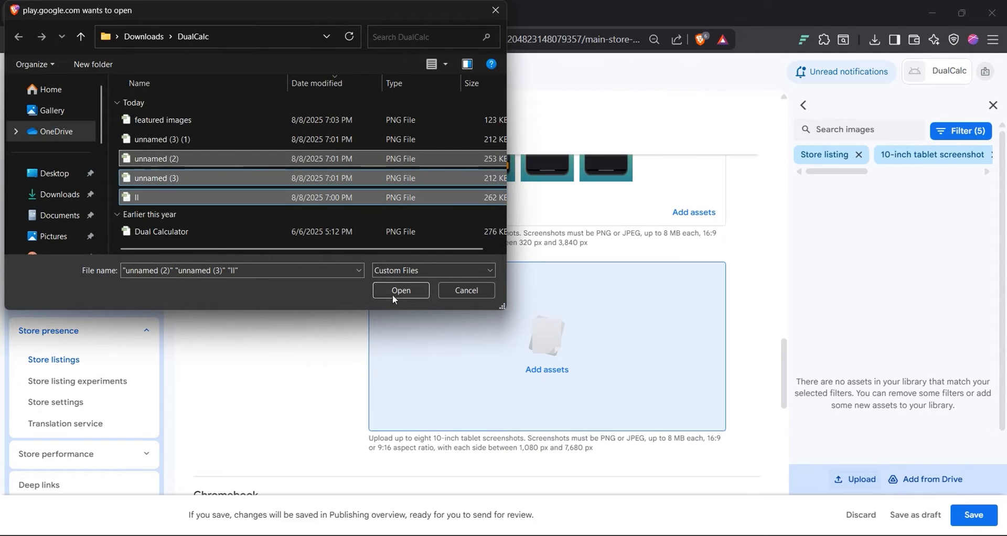
{"action": "left_click", "coordinate": [400, 290]}
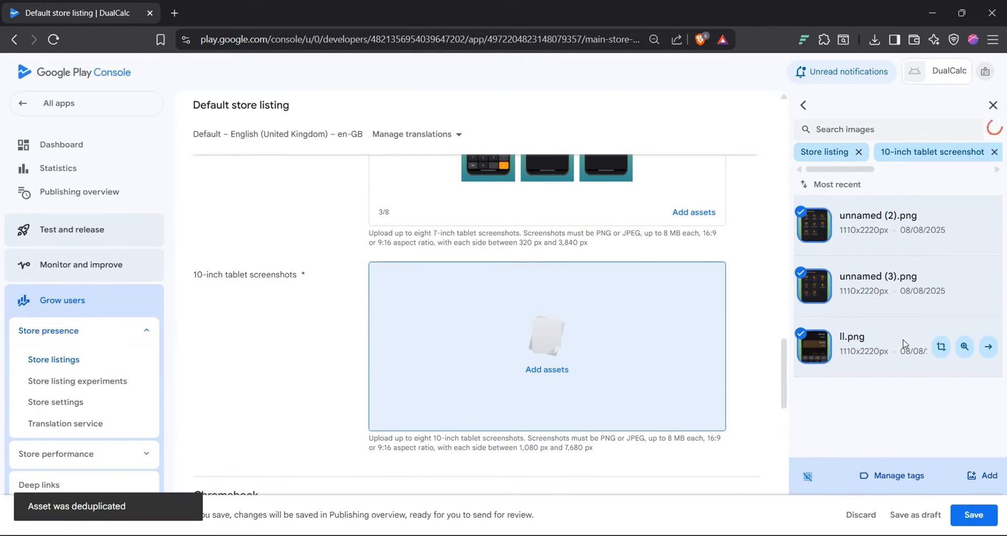
{"action": "left_click", "coordinate": [983, 475]}
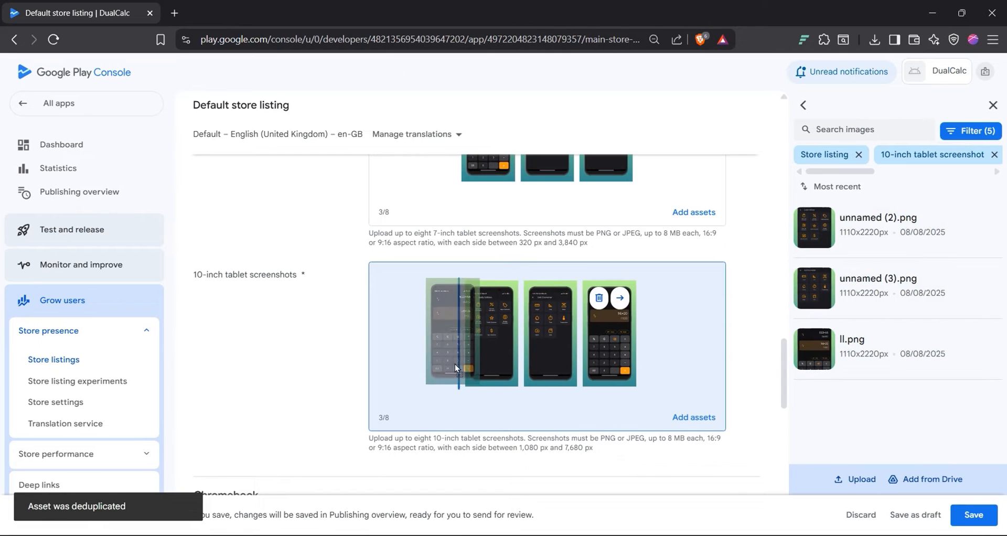
{"action": "left_click_drag", "start_coordinate": [609, 342], "coordinate": [445, 349]}
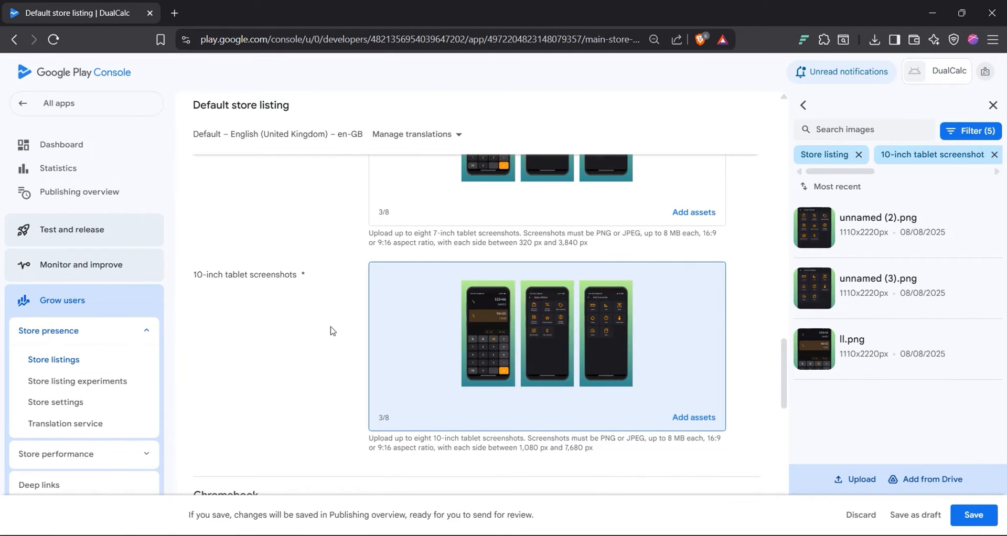
{"action": "scroll", "coordinate": [333, 331], "scroll_direction": "down", "scroll_amount": 5}
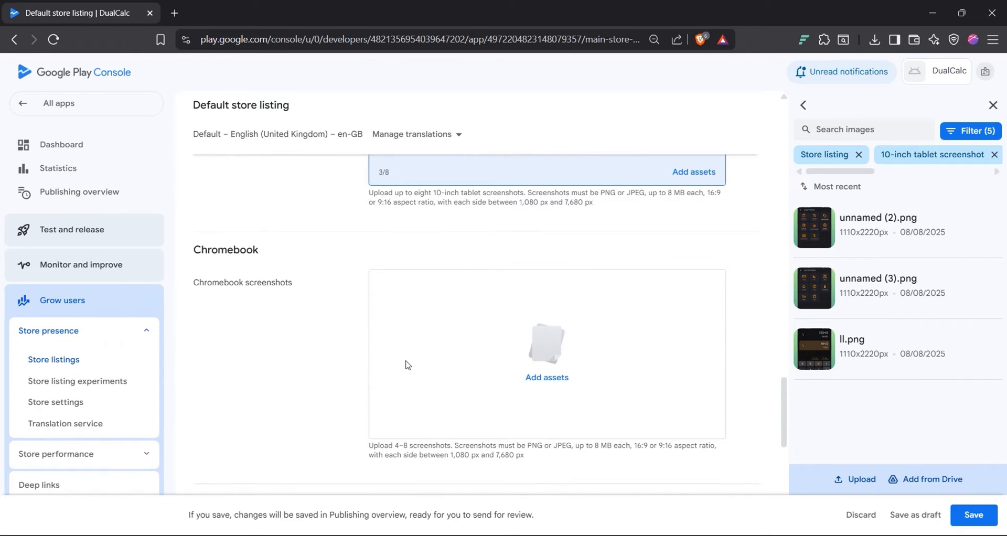
Step: Save the DualCalc store listing changes and go back to the app dashboard
{"action": "scroll", "coordinate": [428, 330], "scroll_direction": "down", "scroll_amount": 3}
{"action": "left_click", "coordinate": [994, 105]}
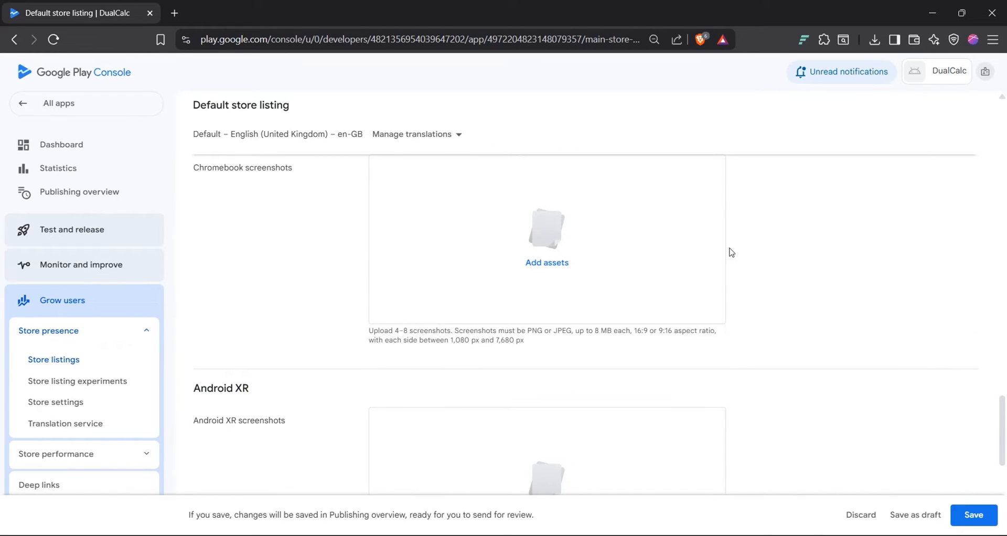
{"action": "scroll", "coordinate": [731, 252], "scroll_direction": "down", "scroll_amount": 3}
{"action": "scroll", "coordinate": [732, 253], "scroll_direction": "down", "scroll_amount": 4}
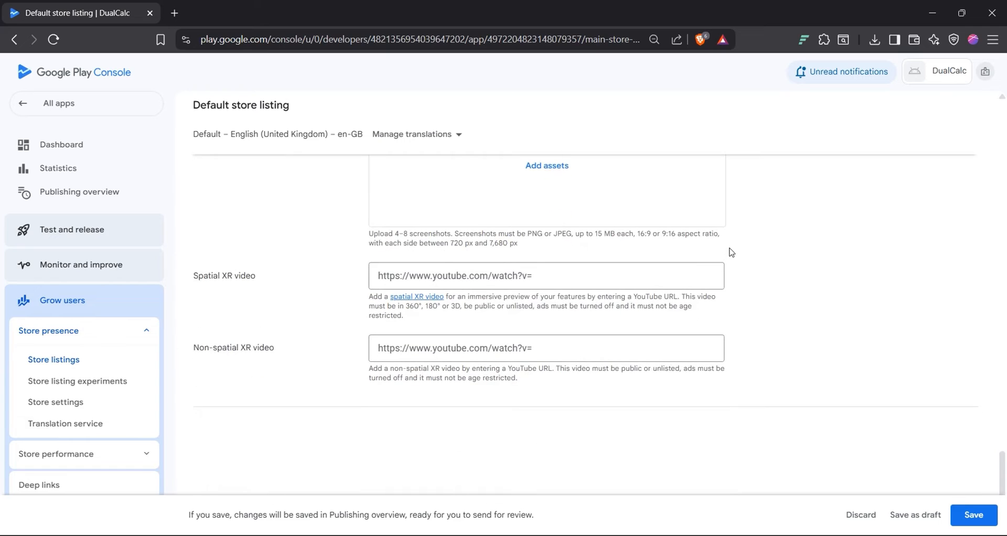
{"action": "left_click", "coordinate": [914, 516]}
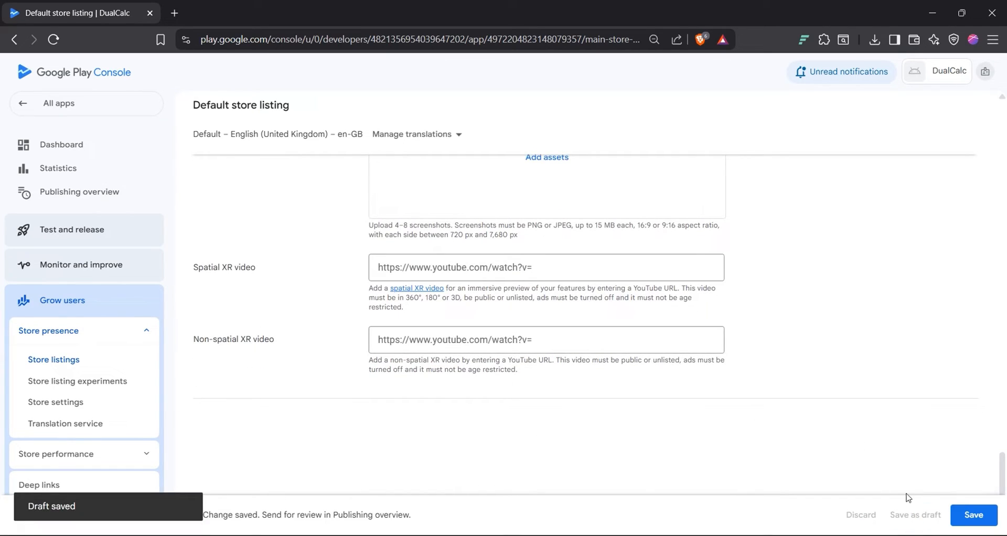
{"action": "left_click", "coordinate": [970, 516]}
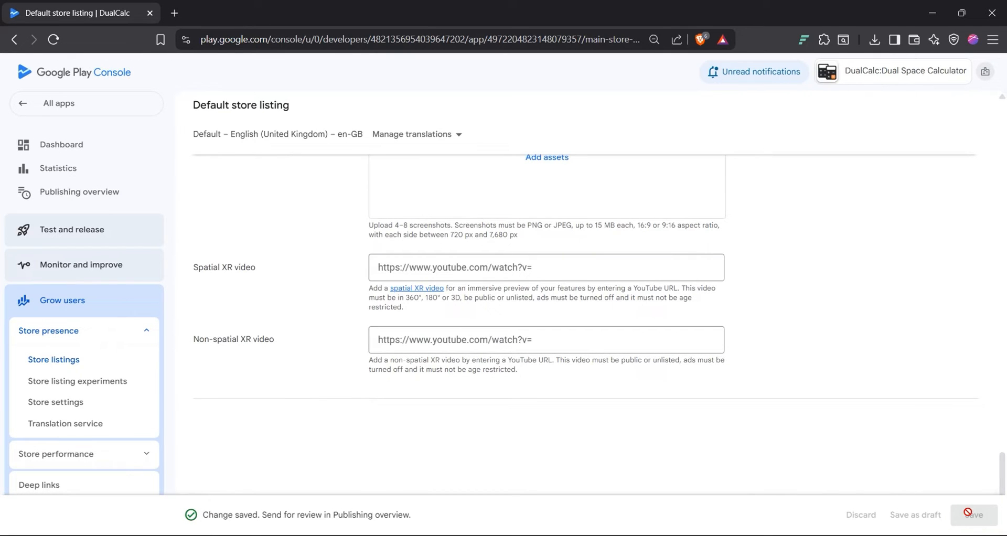
{"action": "scroll", "coordinate": [779, 383], "scroll_direction": "up", "scroll_amount": 20}
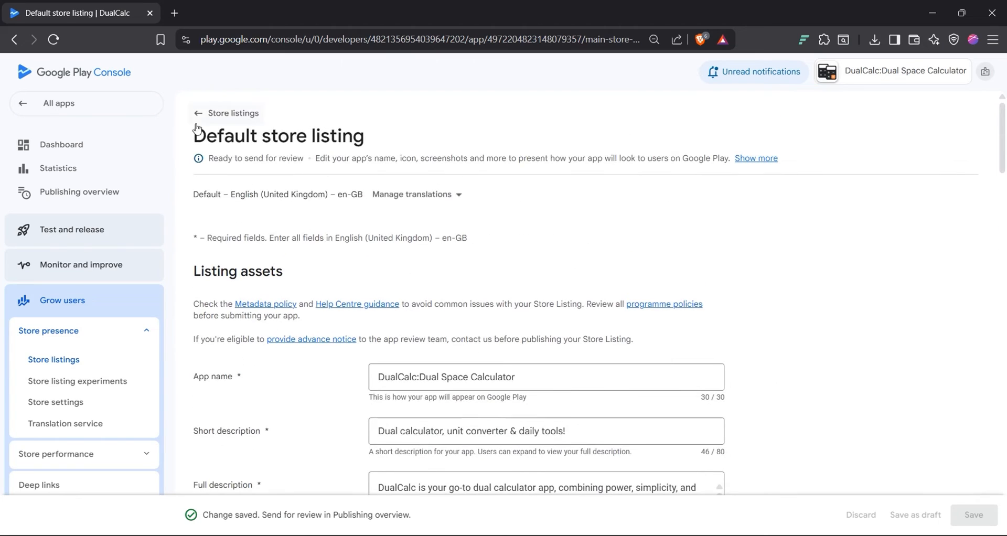
{"action": "left_click", "coordinate": [67, 145]}
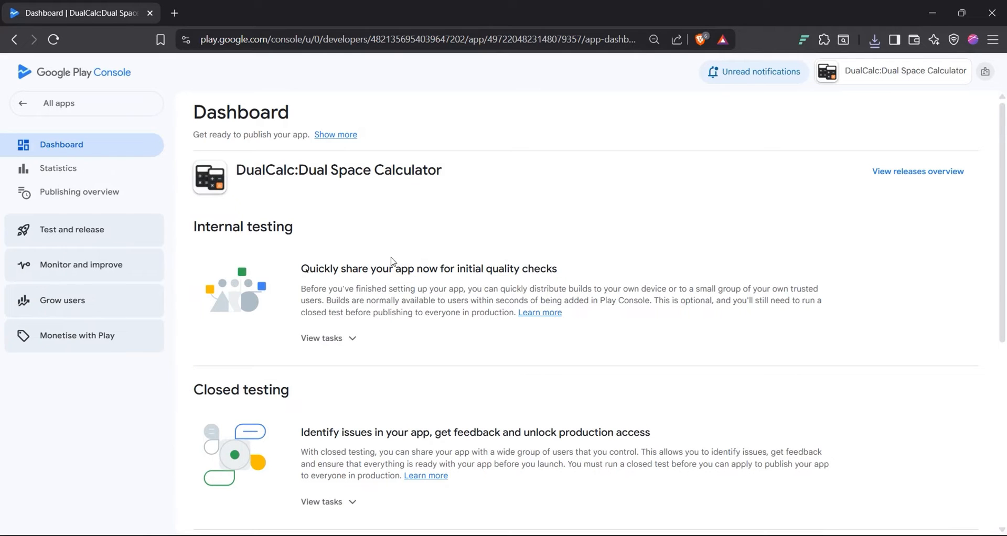
Step: From the dashboard's Closed testing tasks, open country and region selection for the Alpha track
{"action": "scroll", "coordinate": [393, 261], "scroll_direction": "down", "scroll_amount": 2}
{"action": "scroll", "coordinate": [256, 344], "scroll_direction": "down", "scroll_amount": 2}
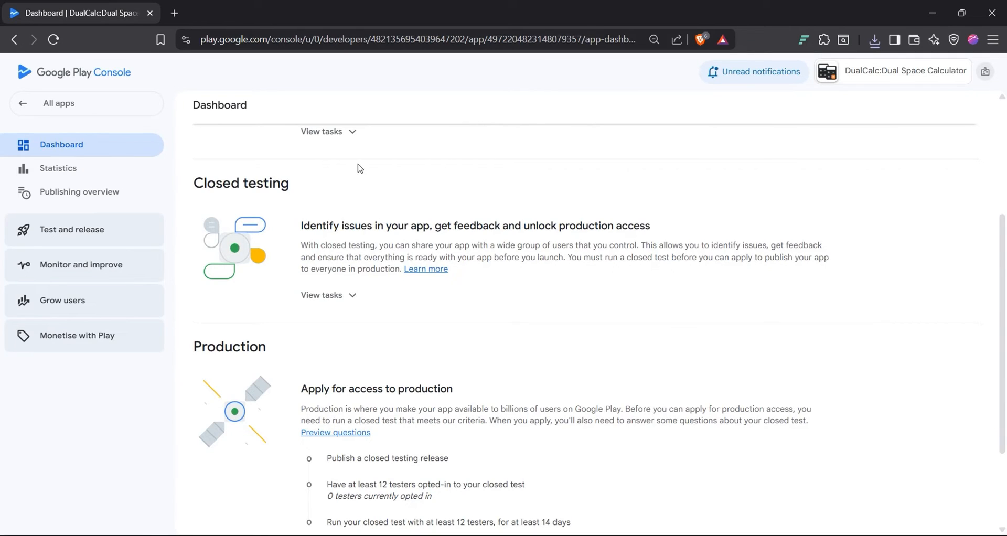
{"action": "scroll", "coordinate": [305, 340], "scroll_direction": "up", "scroll_amount": 3}
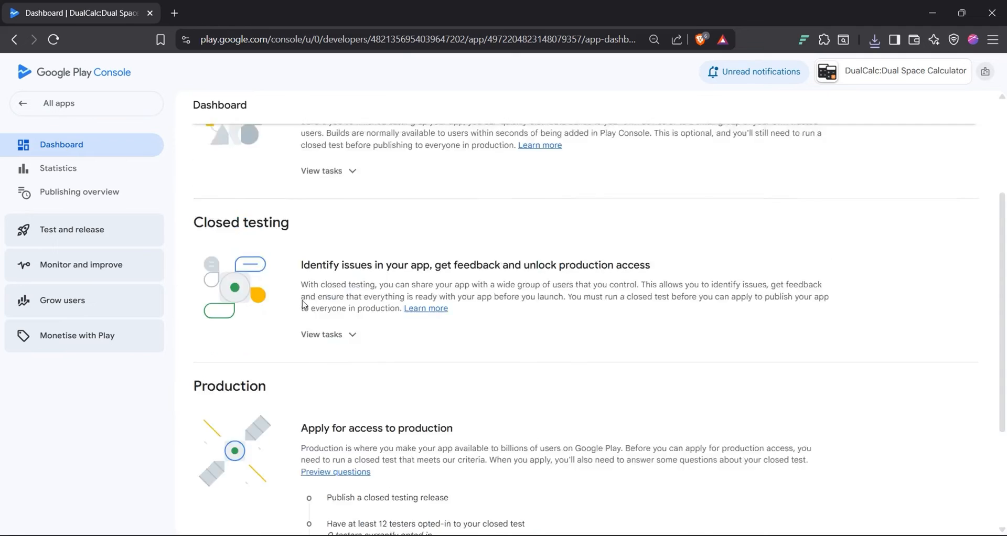
{"action": "scroll", "coordinate": [268, 414], "scroll_direction": "down", "scroll_amount": 2}
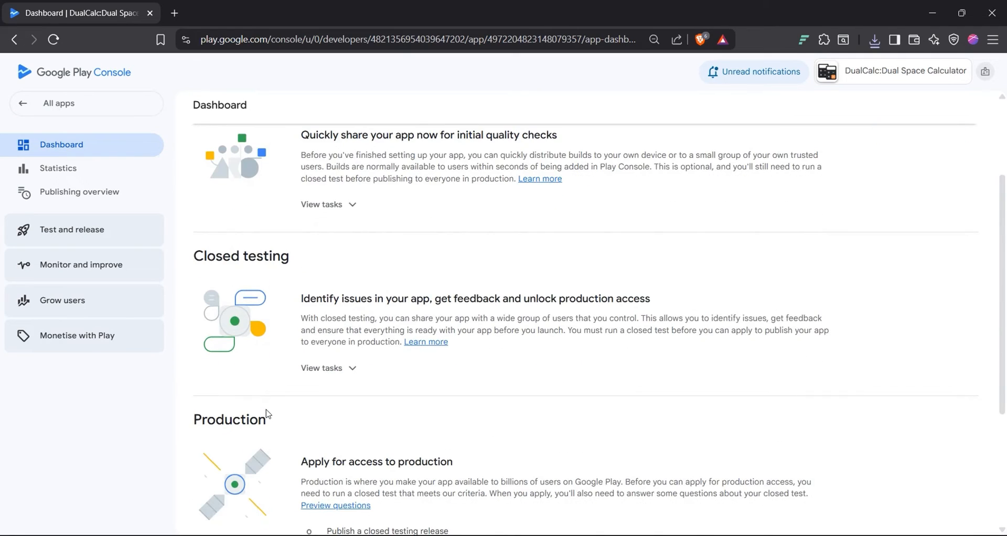
{"action": "scroll", "coordinate": [251, 414], "scroll_direction": "down", "scroll_amount": 1}
{"action": "scroll", "coordinate": [254, 420], "scroll_direction": "up", "scroll_amount": 1}
{"action": "scroll", "coordinate": [263, 430], "scroll_direction": "down", "scroll_amount": 4}
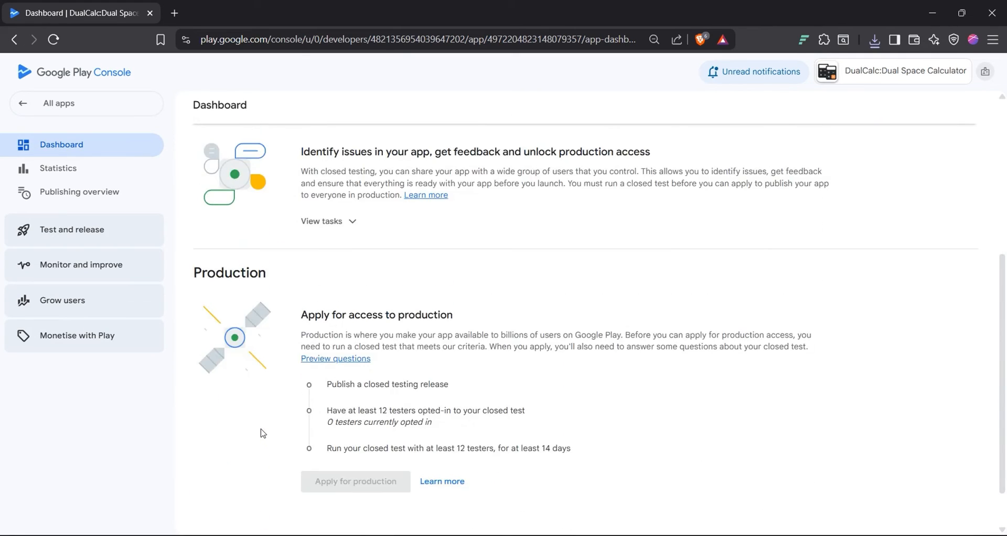
{"action": "scroll", "coordinate": [262, 433], "scroll_direction": "up", "scroll_amount": 3}
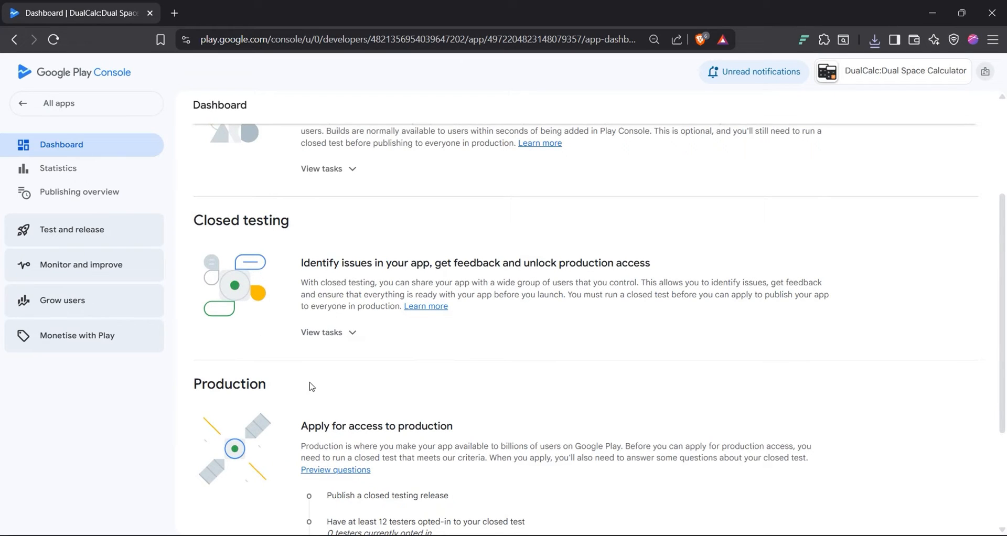
{"action": "left_click", "coordinate": [345, 341]}
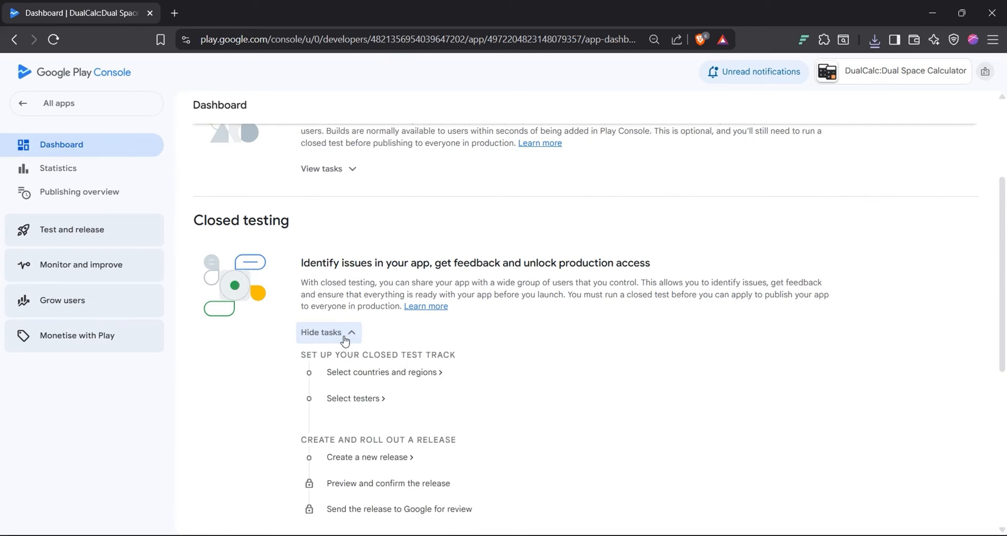
{"action": "scroll", "coordinate": [345, 341], "scroll_direction": "down", "scroll_amount": 1}
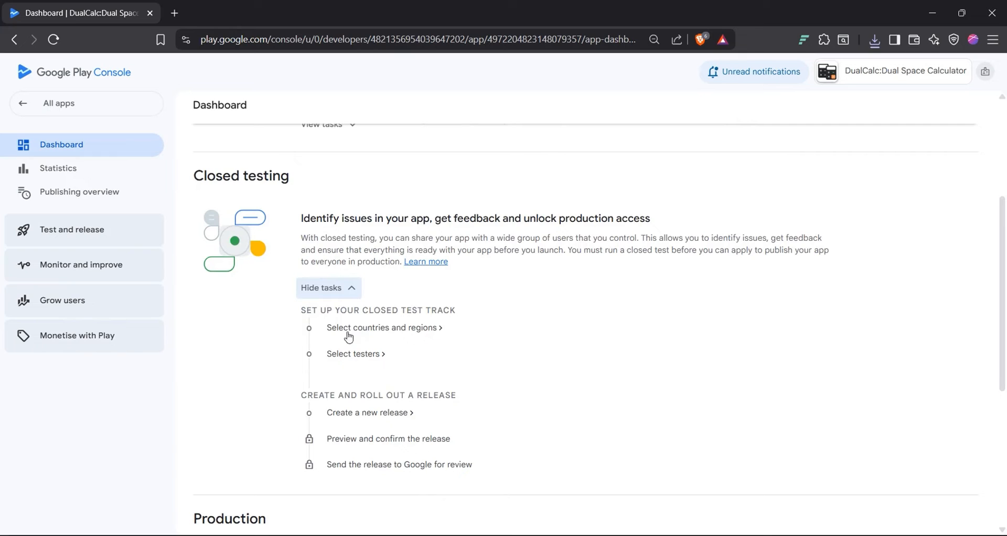
{"action": "left_click", "coordinate": [360, 332]}
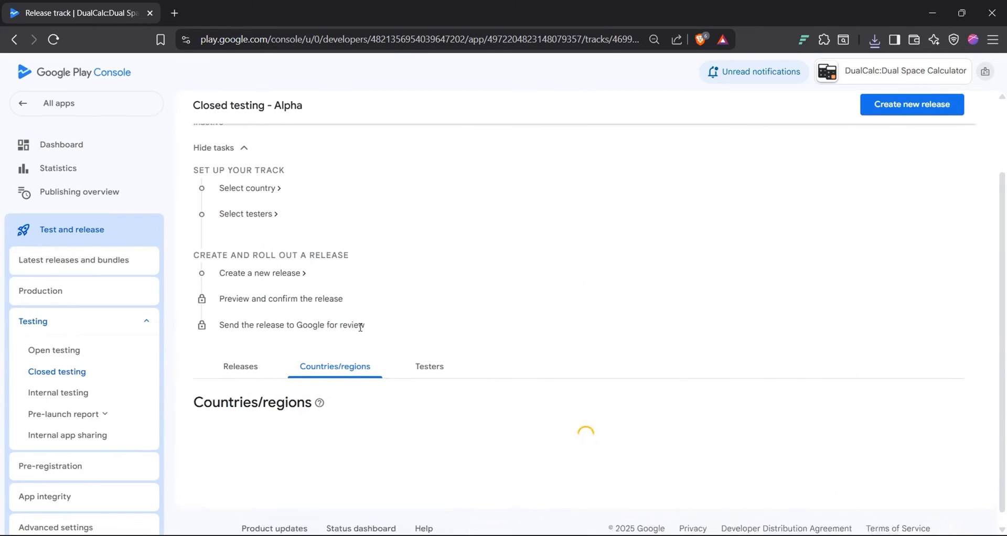
Step: Select all 177 countries and regions for the Alpha track and save them
{"action": "left_click", "coordinate": [531, 376]}
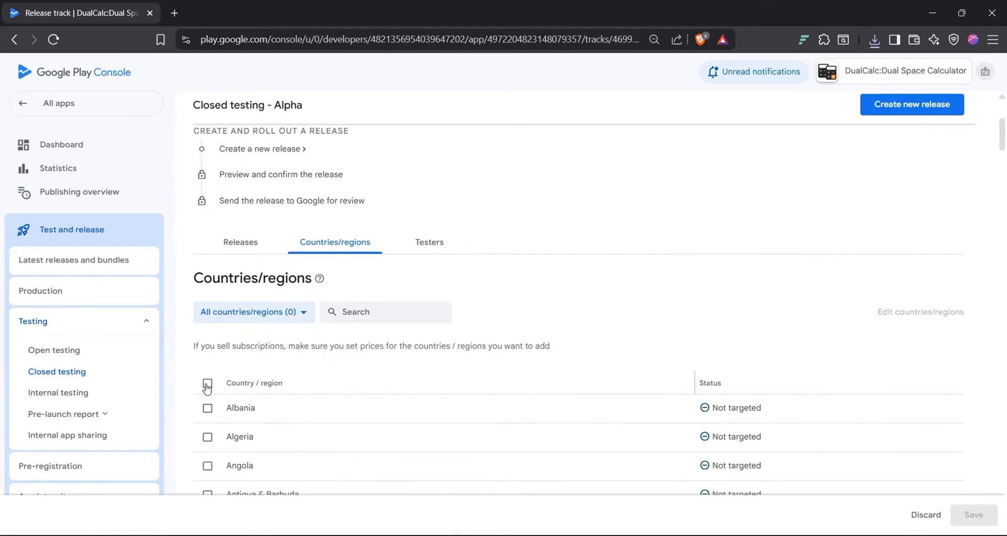
{"action": "left_click", "coordinate": [207, 384]}
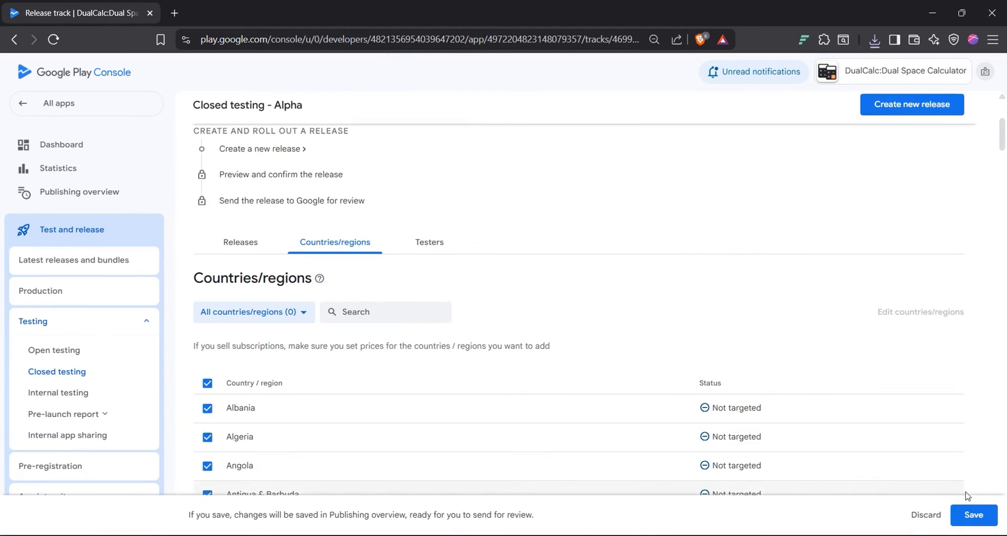
{"action": "left_click", "coordinate": [982, 515]}
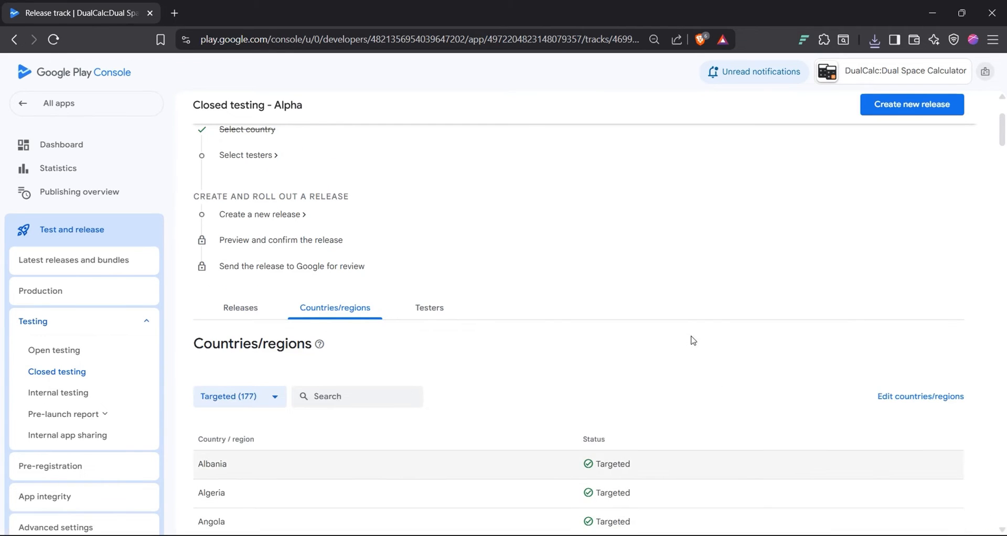
{"action": "scroll", "coordinate": [308, 236], "scroll_direction": "up", "scroll_amount": 3}
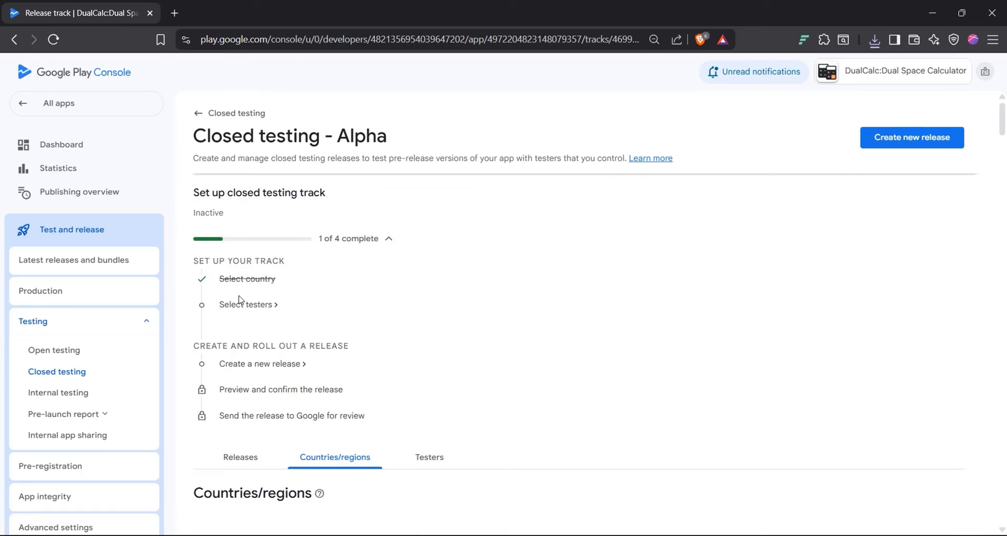
{"action": "left_click", "coordinate": [246, 306]}
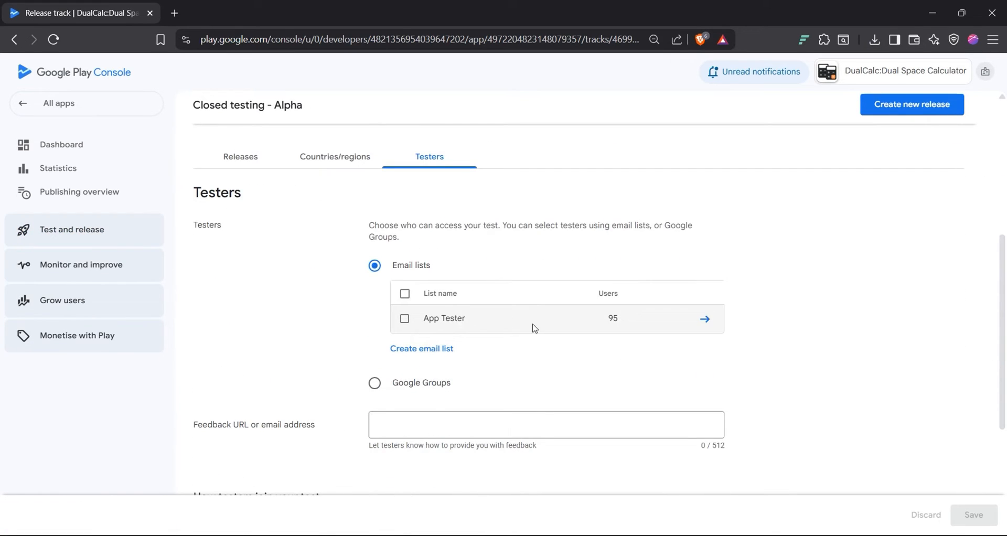
{"action": "left_click", "coordinate": [705, 319]}
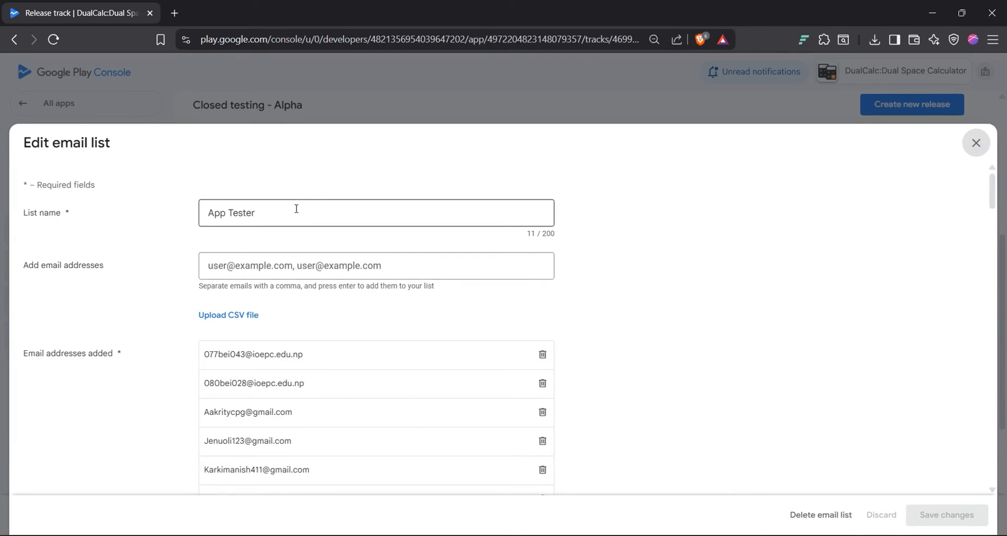
{"action": "left_click", "coordinate": [259, 265]}
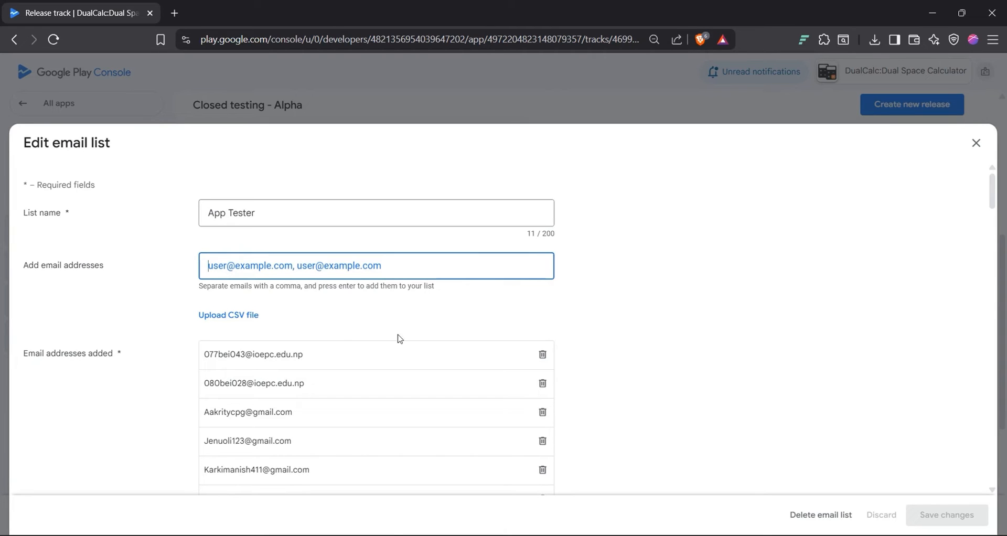
{"action": "scroll", "coordinate": [311, 404], "scroll_direction": "down", "scroll_amount": 1}
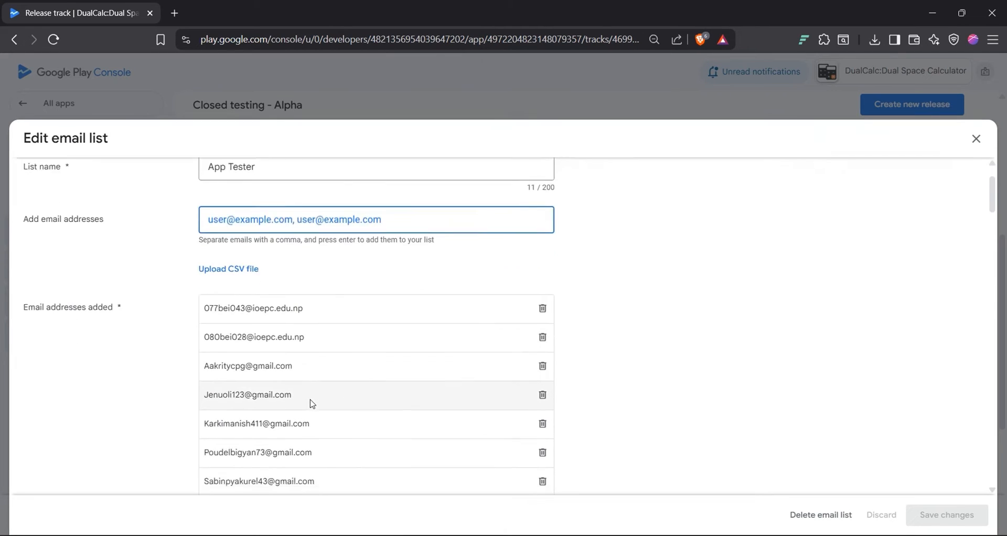
{"action": "scroll", "coordinate": [311, 404], "scroll_direction": "down", "scroll_amount": 3}
{"action": "scroll", "coordinate": [367, 419], "scroll_direction": "up", "scroll_amount": 4}
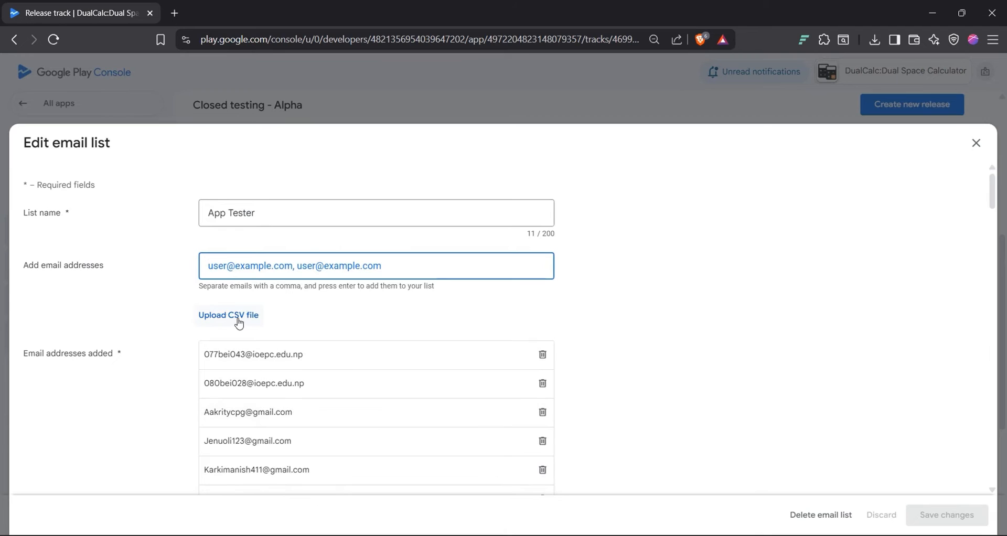
{"action": "left_click", "coordinate": [238, 317]}
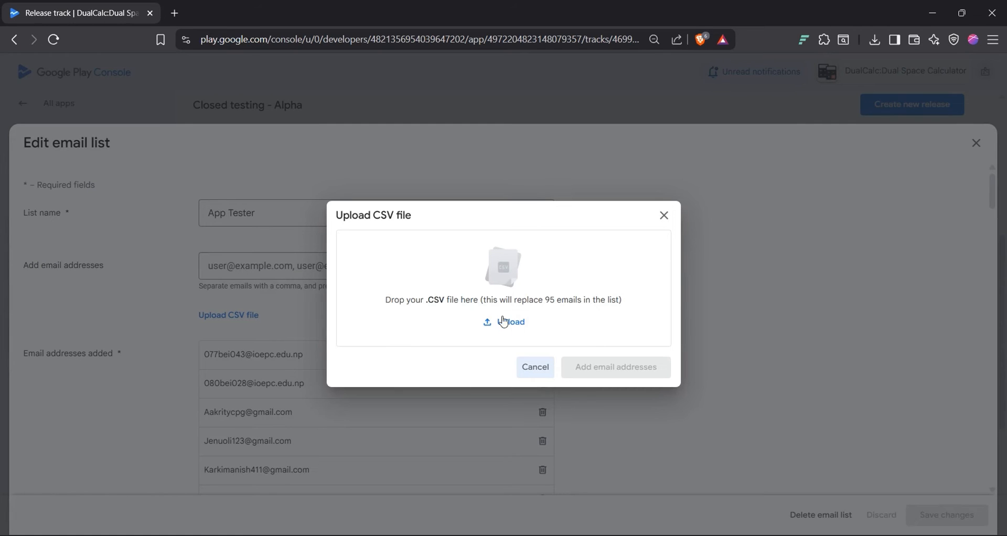
{"action": "left_click", "coordinate": [535, 367]}
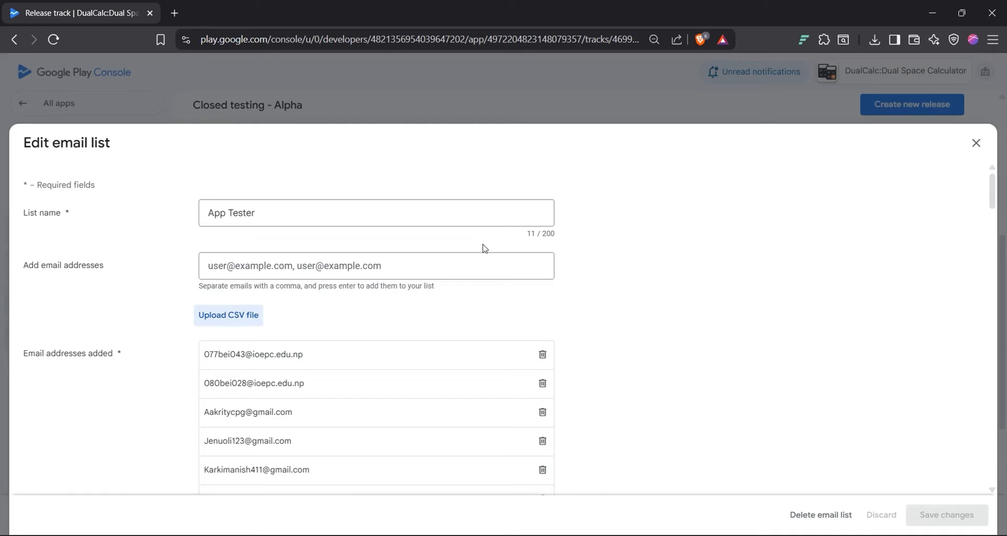
{"action": "left_click", "coordinate": [579, 306]}
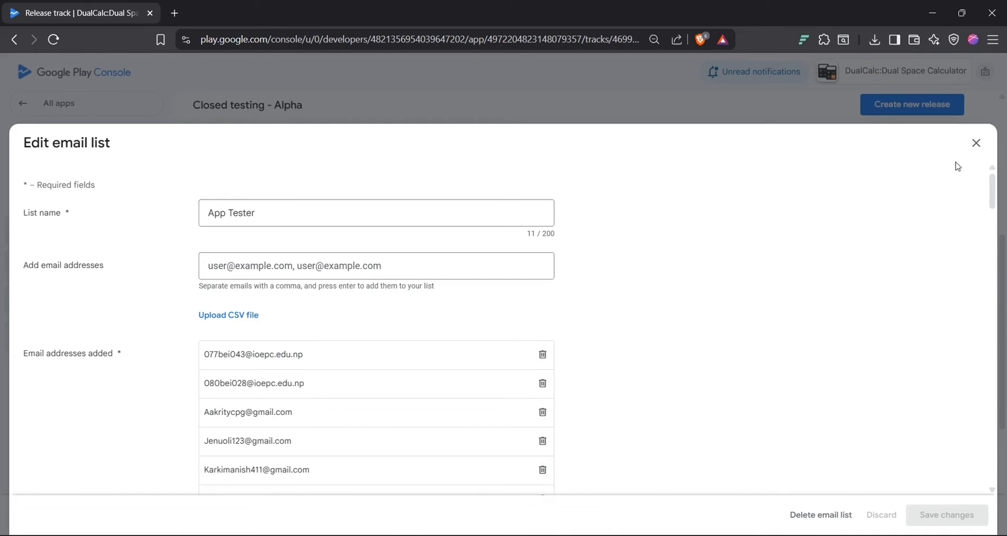
{"action": "left_click", "coordinate": [976, 143]}
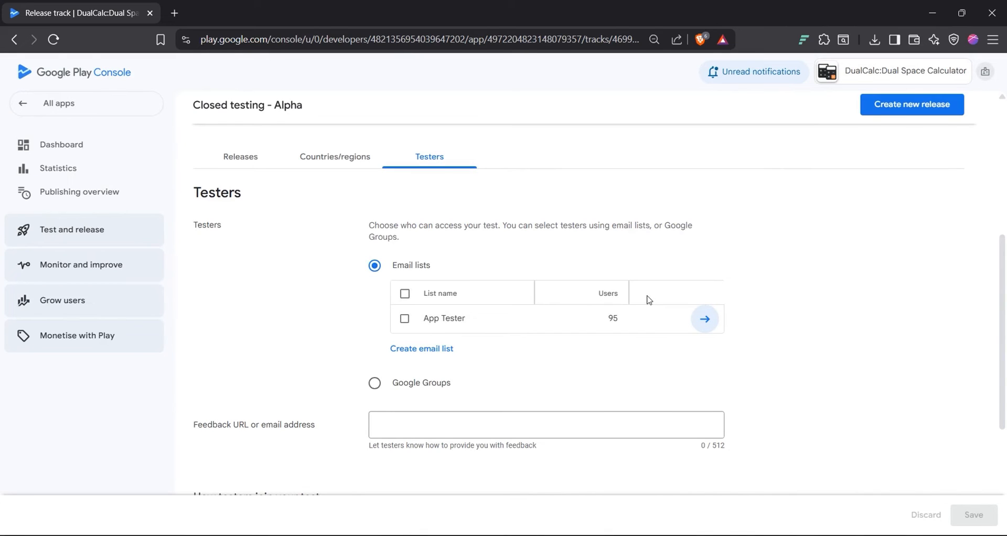
Step: Choose the 95-user App Tester email list as Alpha testers and save
{"action": "scroll", "coordinate": [649, 221], "scroll_direction": "down", "scroll_amount": 2}
{"action": "scroll", "coordinate": [649, 221], "scroll_direction": "up", "scroll_amount": 7}
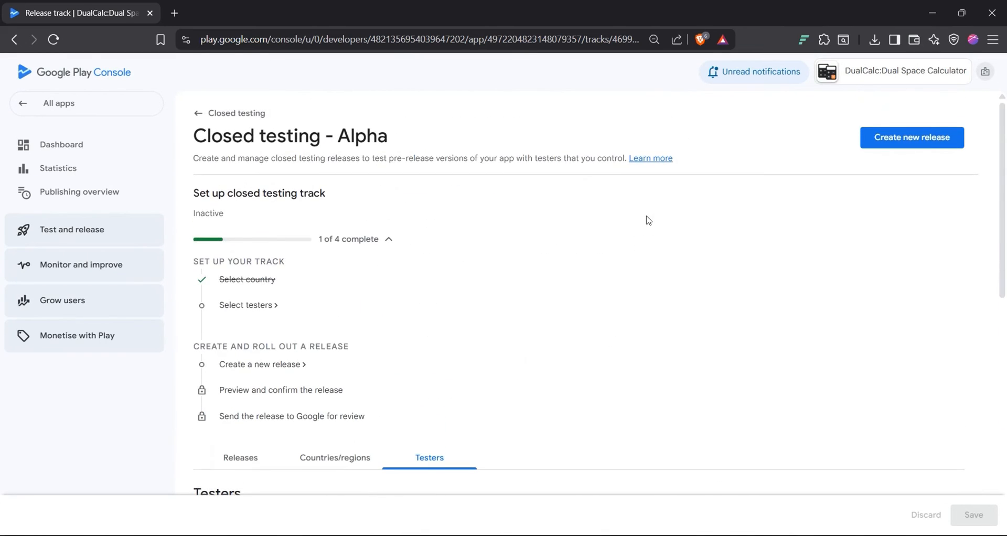
{"action": "scroll", "coordinate": [463, 362], "scroll_direction": "down", "scroll_amount": 5}
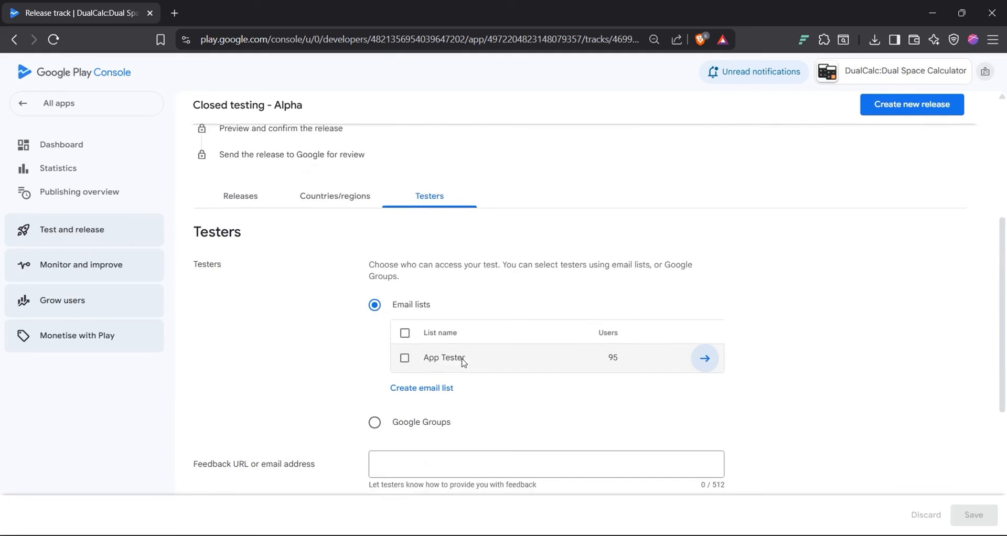
{"action": "left_click", "coordinate": [405, 358]}
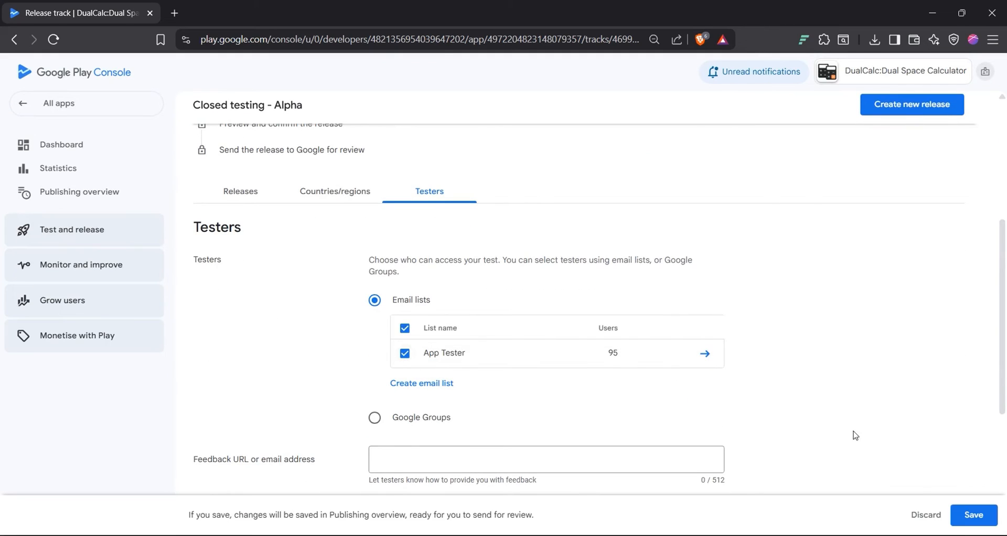
{"action": "left_click", "coordinate": [968, 513]}
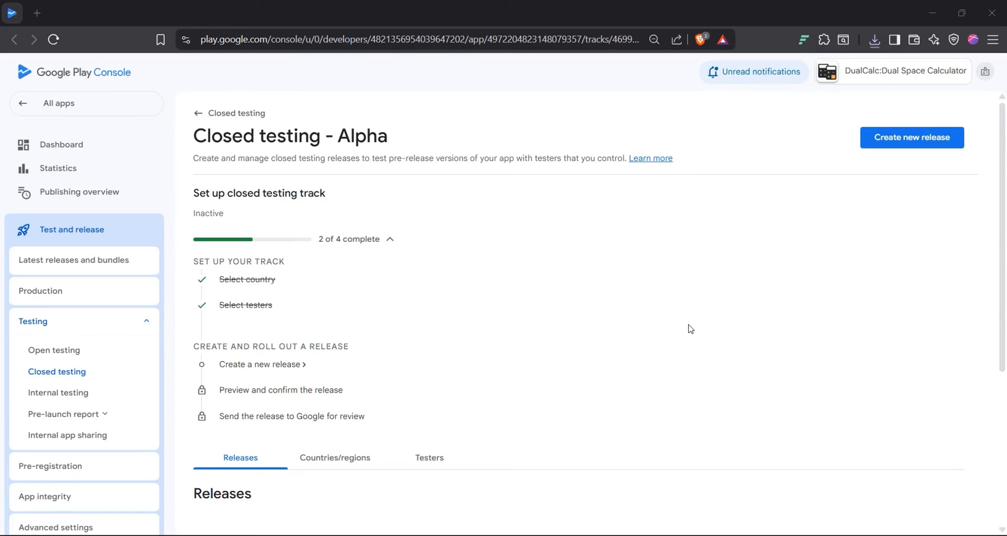
Step: Create a closed testing release with app-release.aab (version 4, 2.0.1) and reach Preview and confirm
{"action": "left_click", "coordinate": [239, 366]}
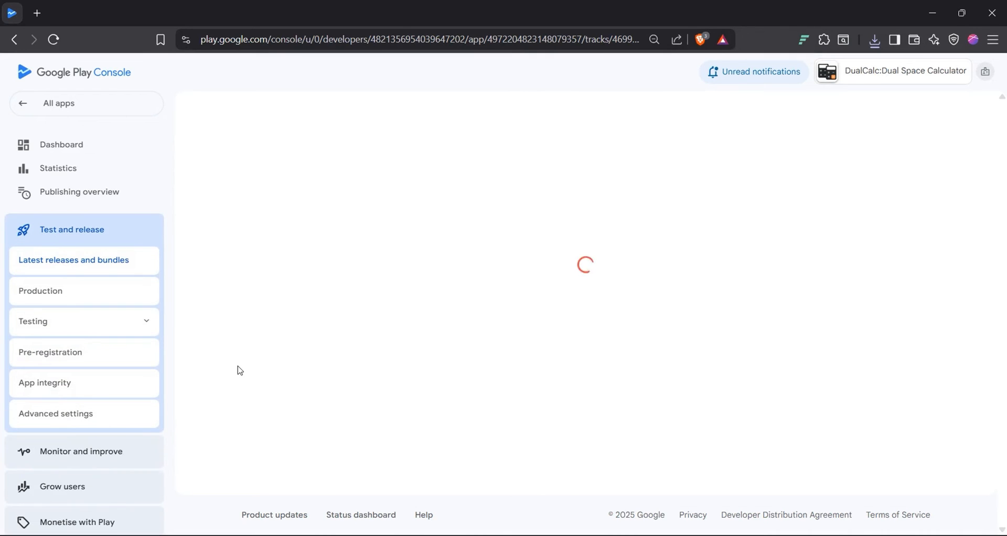
{"action": "scroll", "coordinate": [417, 349], "scroll_direction": "down", "scroll_amount": 1}
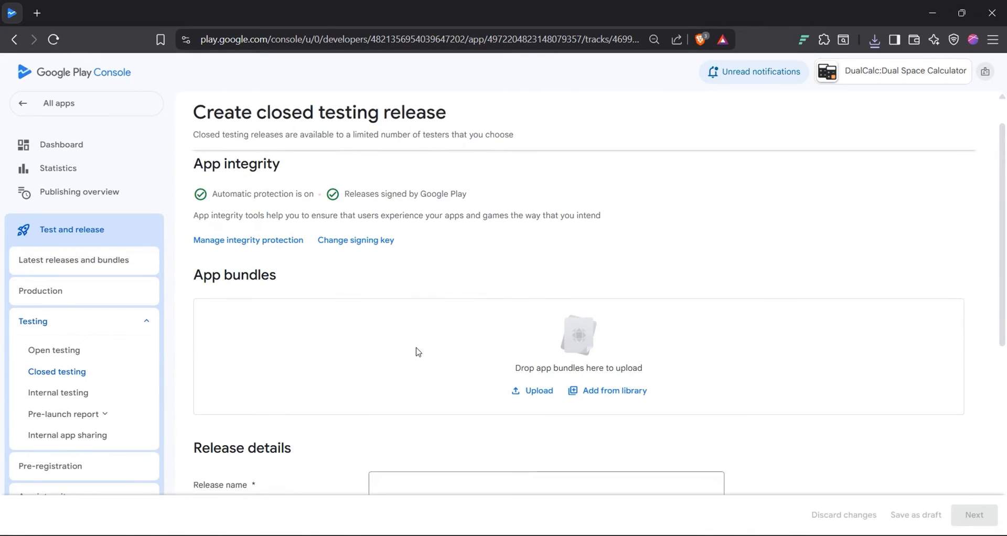
{"action": "left_click", "coordinate": [531, 391]}
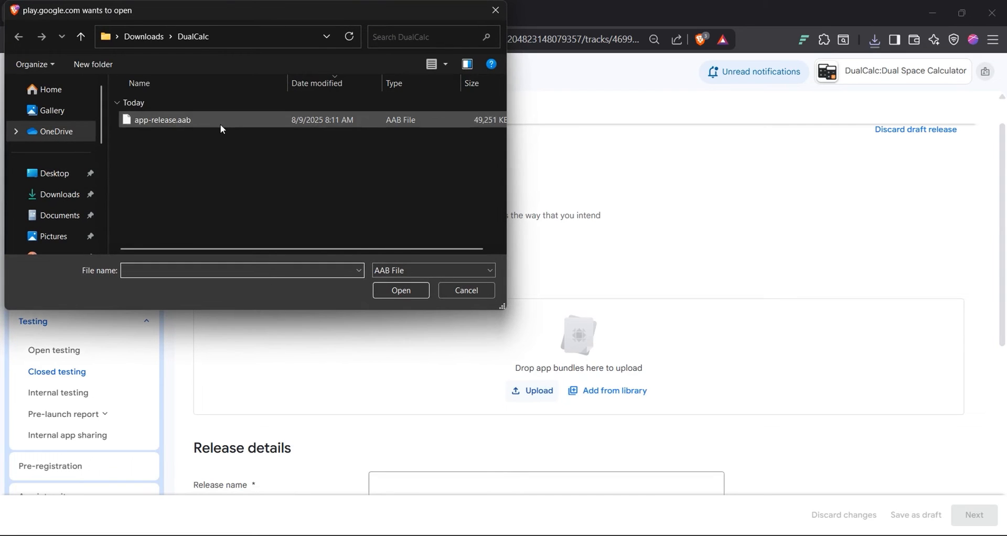
{"action": "double_click", "coordinate": [221, 124]}
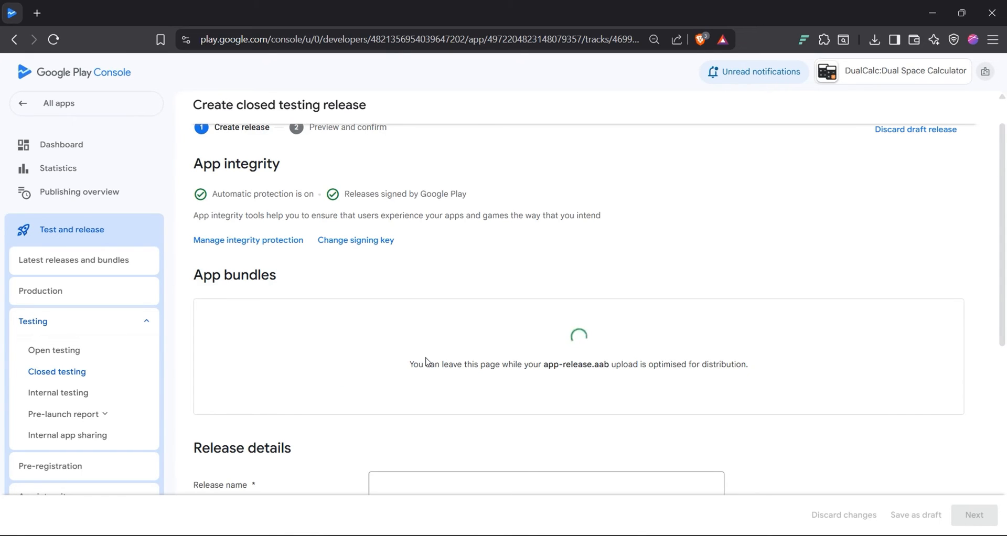
{"action": "scroll", "coordinate": [426, 362], "scroll_direction": "down", "scroll_amount": 5}
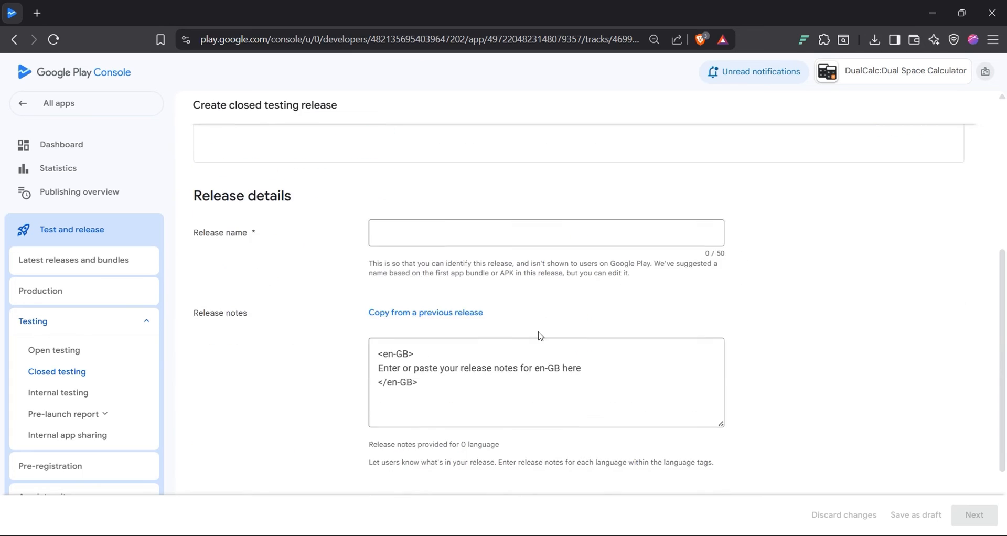
{"action": "scroll", "coordinate": [541, 336], "scroll_direction": "up", "scroll_amount": 5}
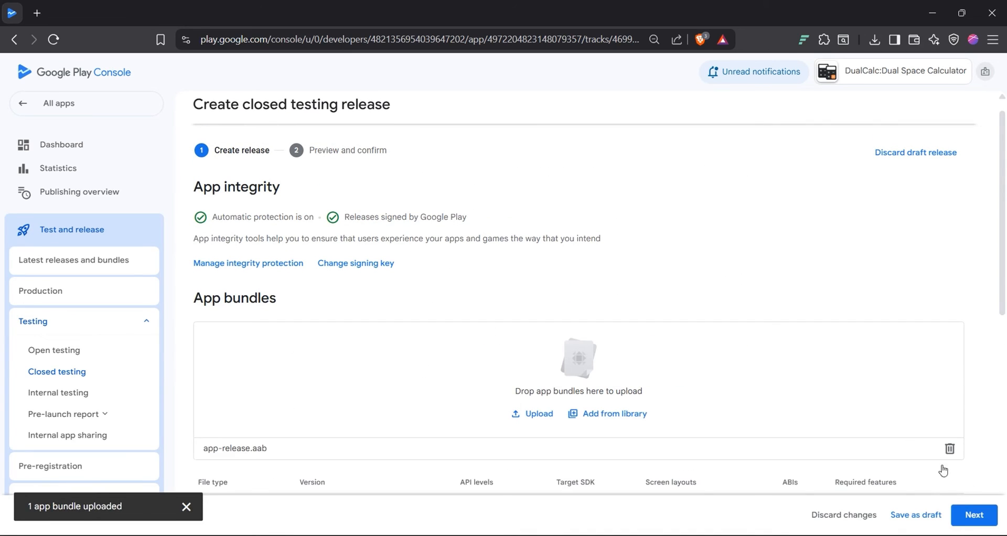
{"action": "left_click", "coordinate": [974, 514]}
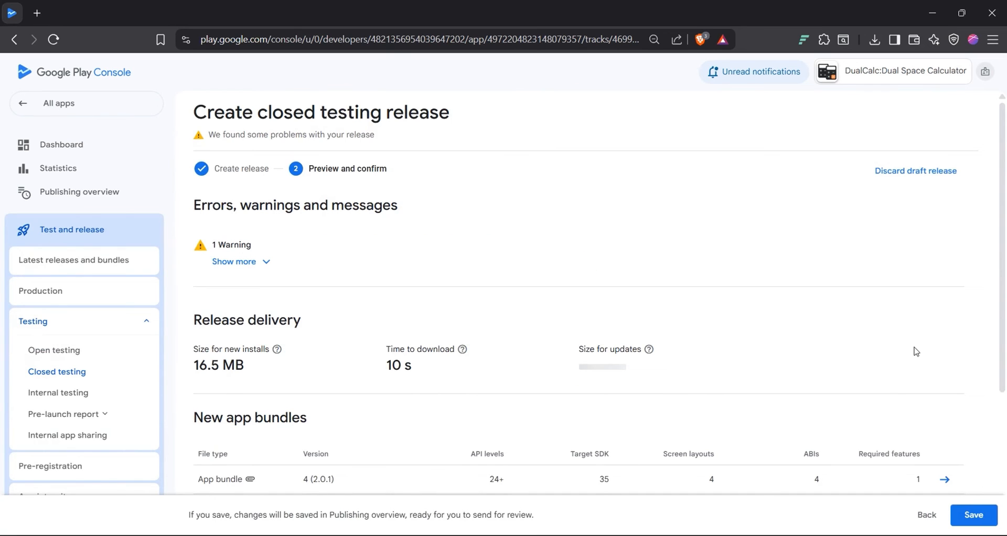
Step: Save the release and open the Publishing overview listing 12 changes awaiting review
{"action": "scroll", "coordinate": [916, 351], "scroll_direction": "down", "scroll_amount": 3}
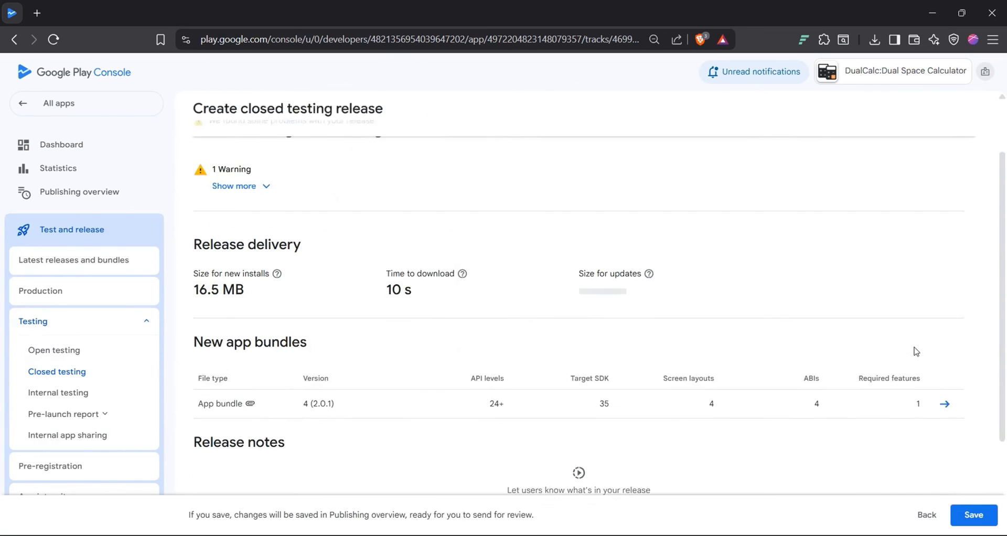
{"action": "left_click", "coordinate": [981, 510]}
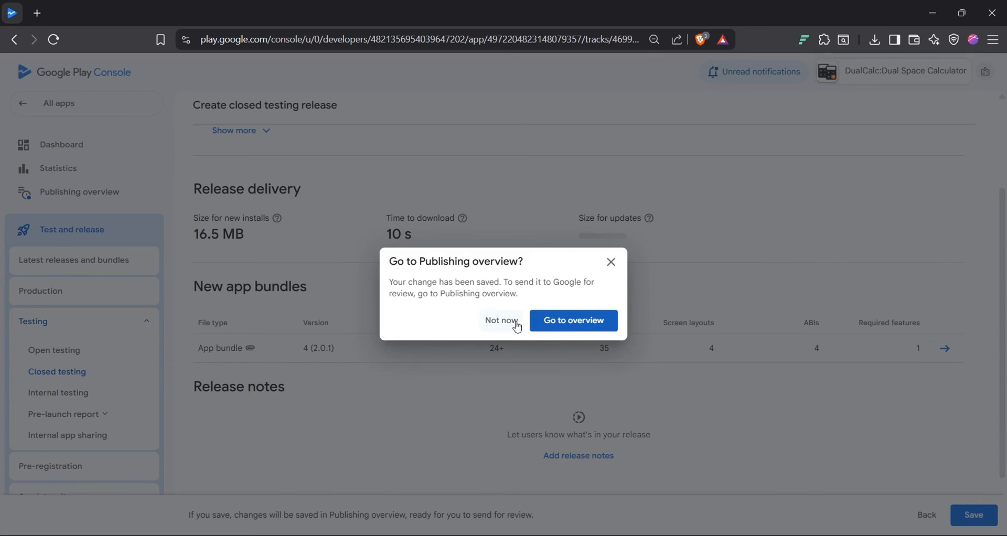
{"action": "left_click", "coordinate": [578, 321]}
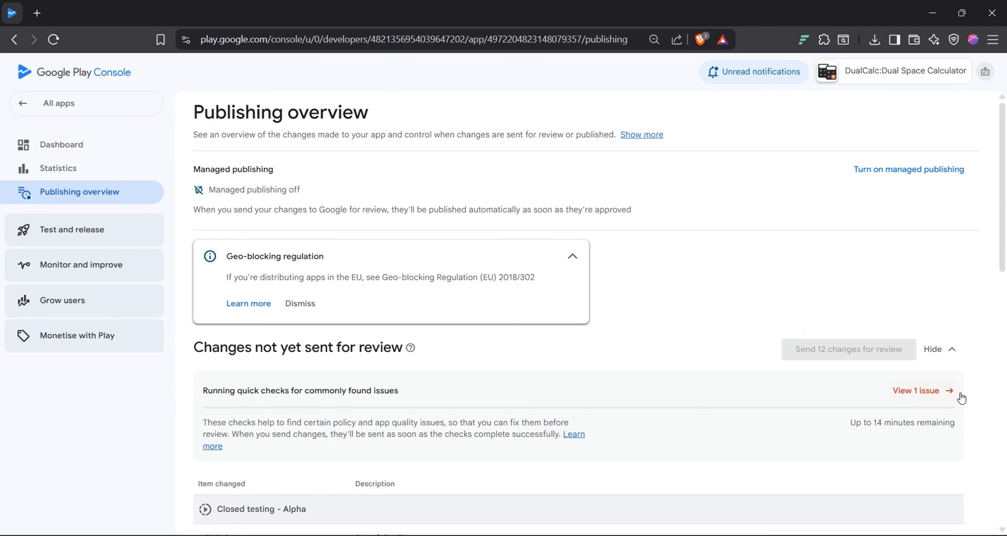
Step: Resolve the advertising ID issue by declaring No advertising ID and saving the declaration
{"action": "left_click", "coordinate": [924, 393]}
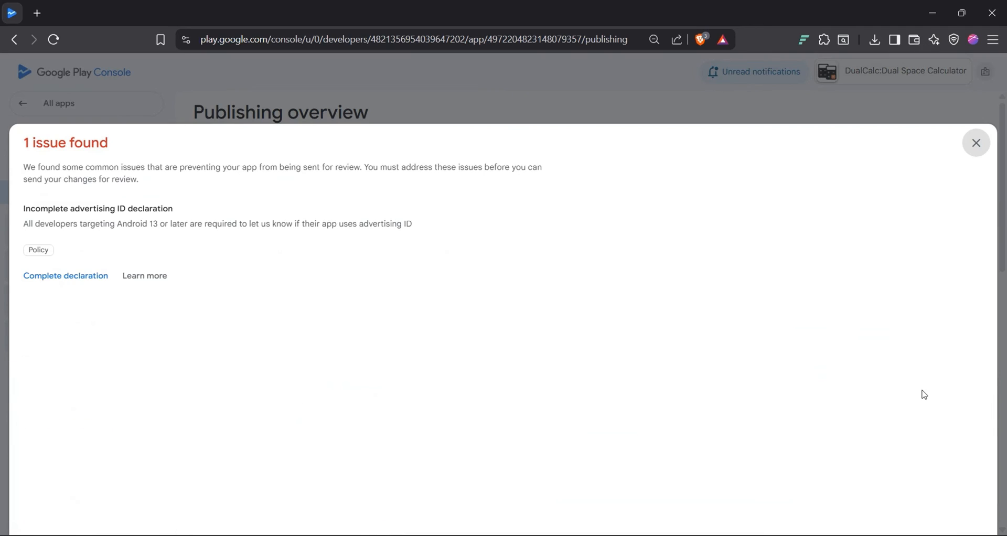
{"action": "left_click", "coordinate": [90, 282]}
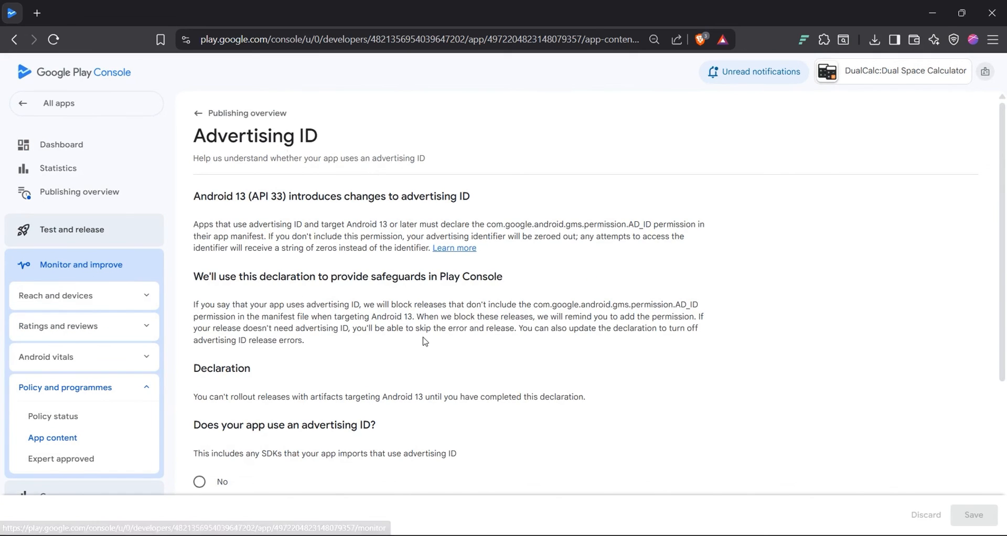
{"action": "scroll", "coordinate": [423, 338], "scroll_direction": "down", "scroll_amount": 3}
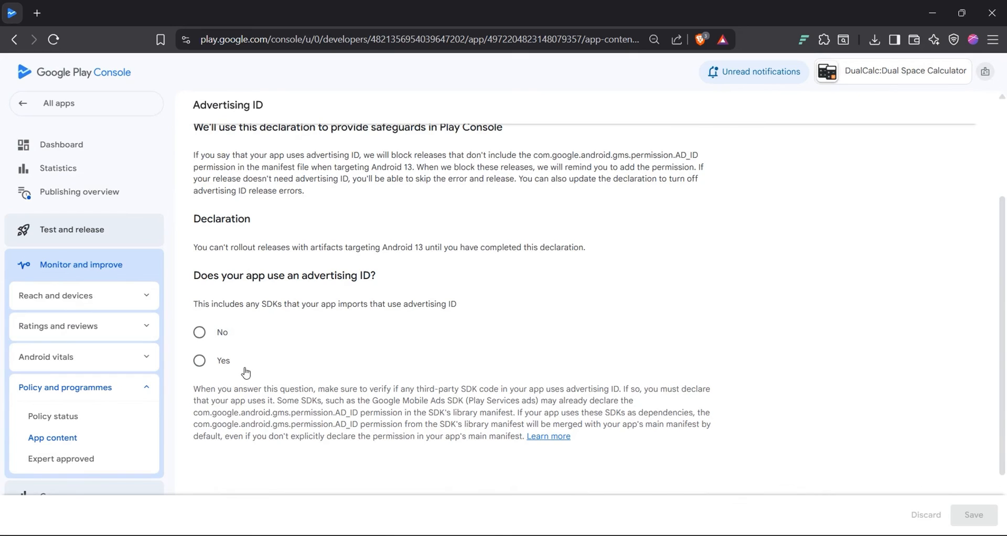
{"action": "left_click", "coordinate": [199, 331]}
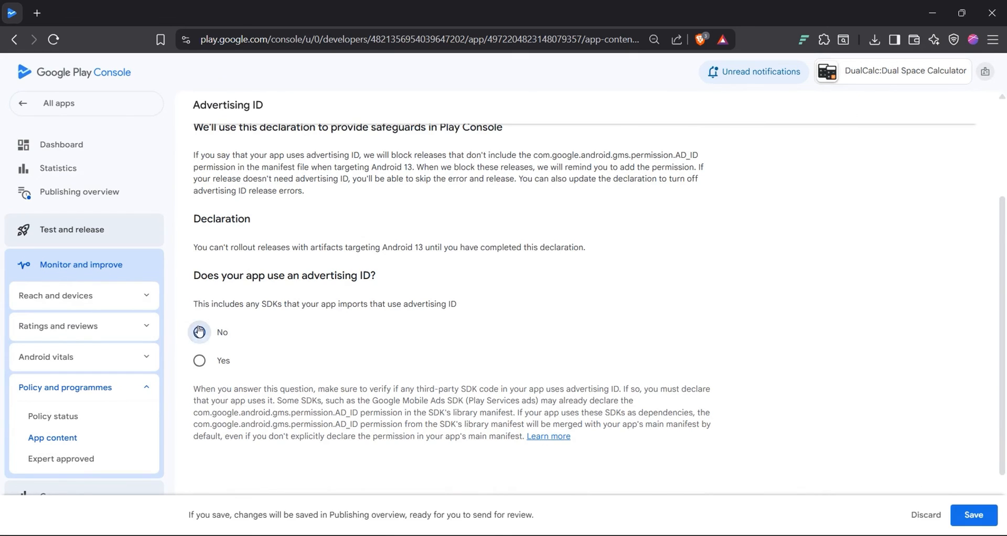
{"action": "scroll", "coordinate": [306, 344], "scroll_direction": "down", "scroll_amount": 2}
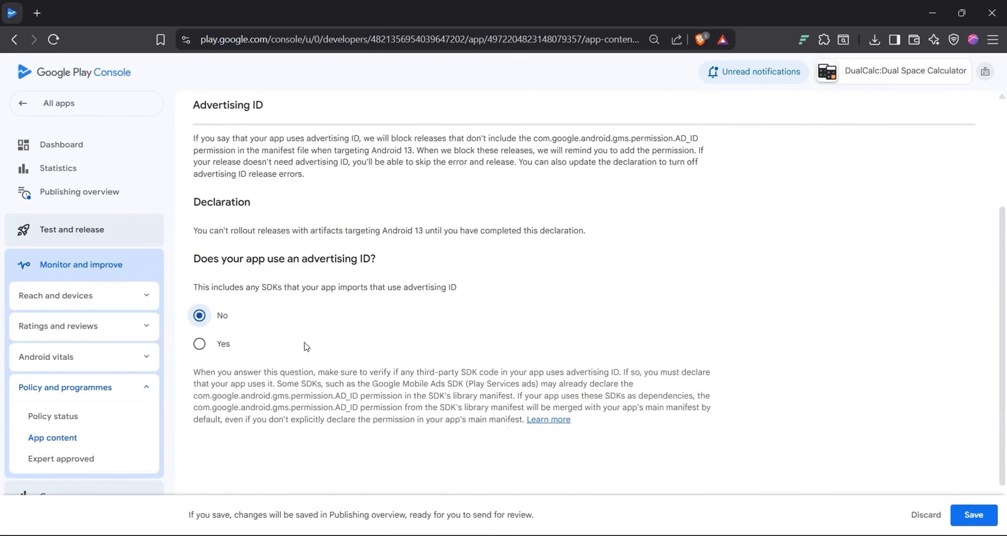
{"action": "left_click", "coordinate": [972, 514]}
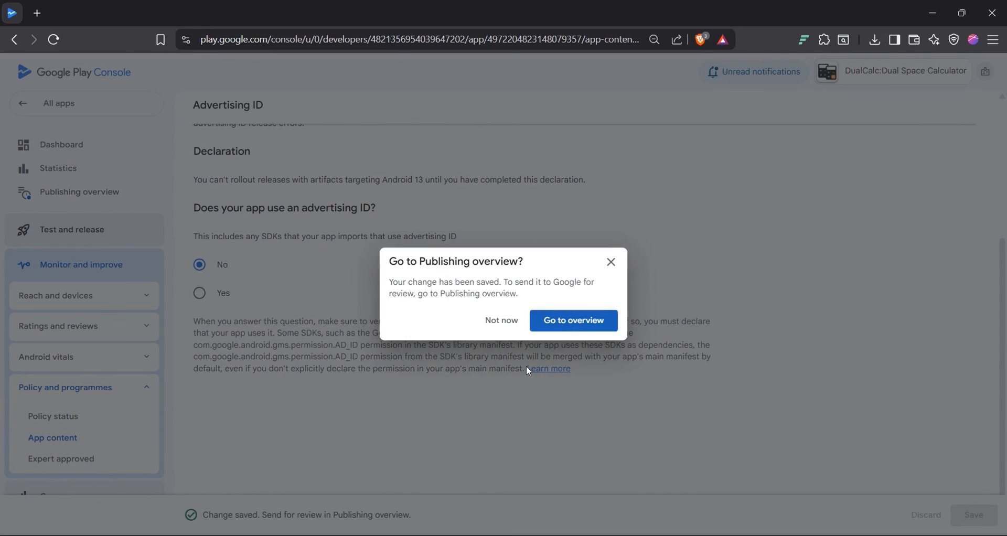
{"action": "left_click", "coordinate": [592, 326]}
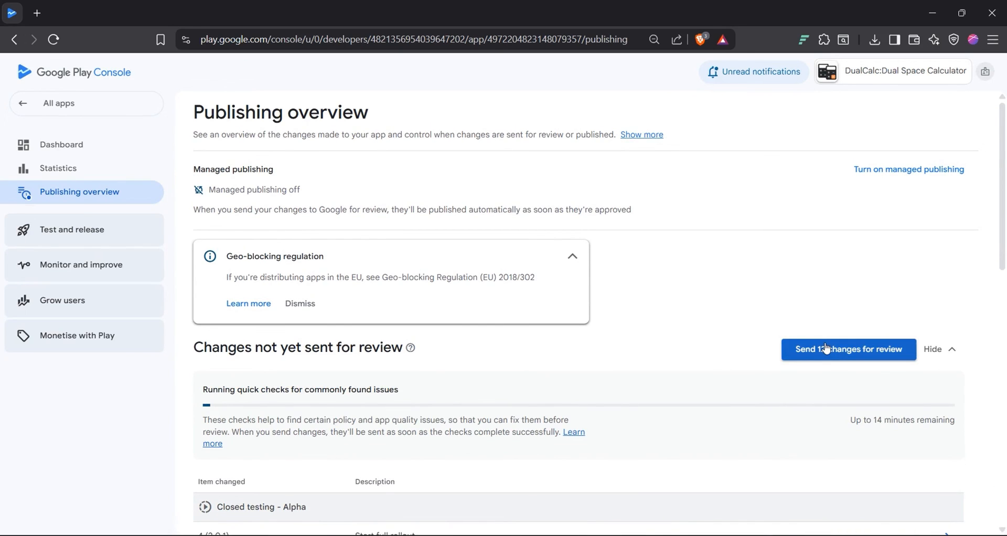
Step: Submit the 12 pending changes for review and confirm the send
{"action": "scroll", "coordinate": [735, 437], "scroll_direction": "down", "scroll_amount": 4}
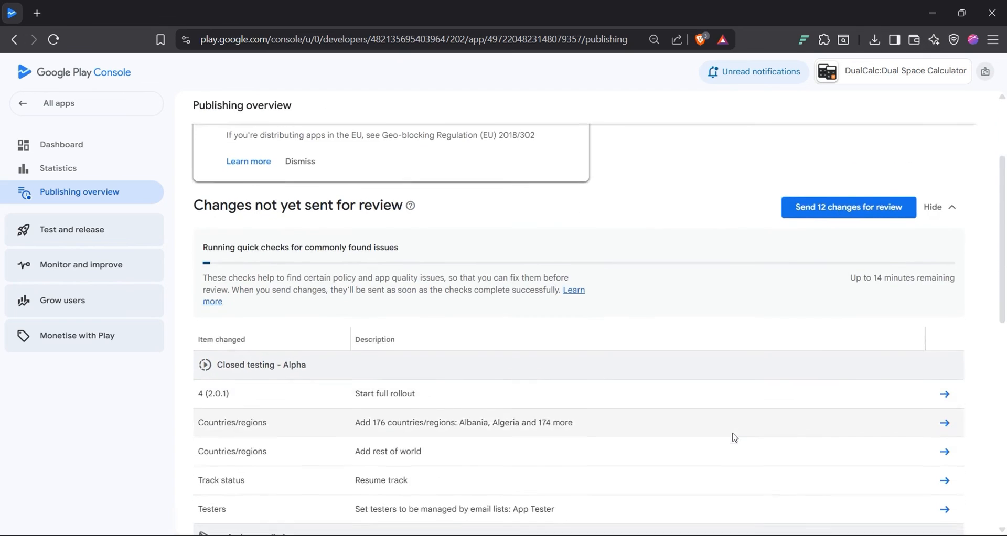
{"action": "scroll", "coordinate": [735, 437], "scroll_direction": "up", "scroll_amount": 3}
{"action": "scroll", "coordinate": [734, 437], "scroll_direction": "up", "scroll_amount": 1}
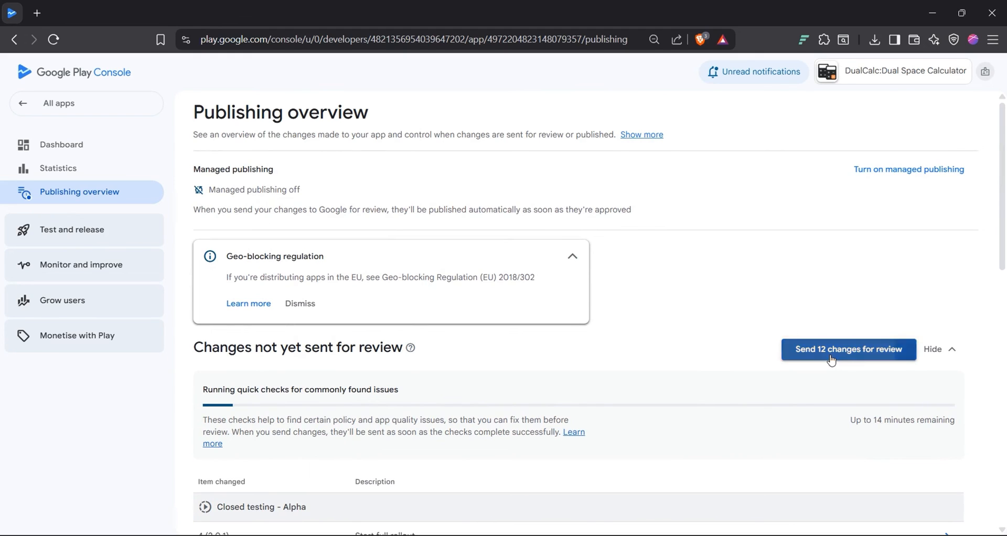
{"action": "left_click", "coordinate": [831, 359]}
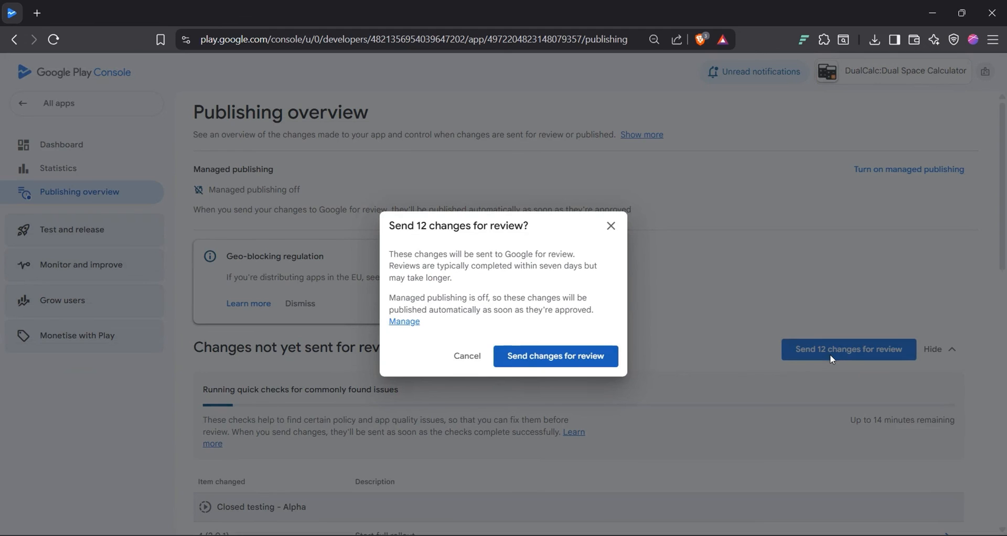
{"action": "left_click", "coordinate": [535, 364]}
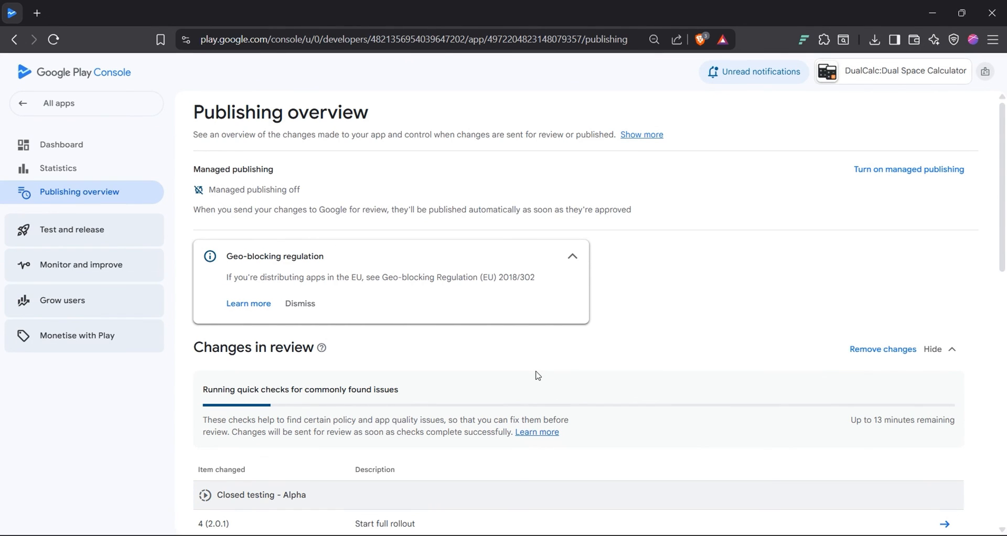
Step: Open the DualCalc app's Closed testing - Alpha track from All apps
{"action": "left_click", "coordinate": [36, 100]}
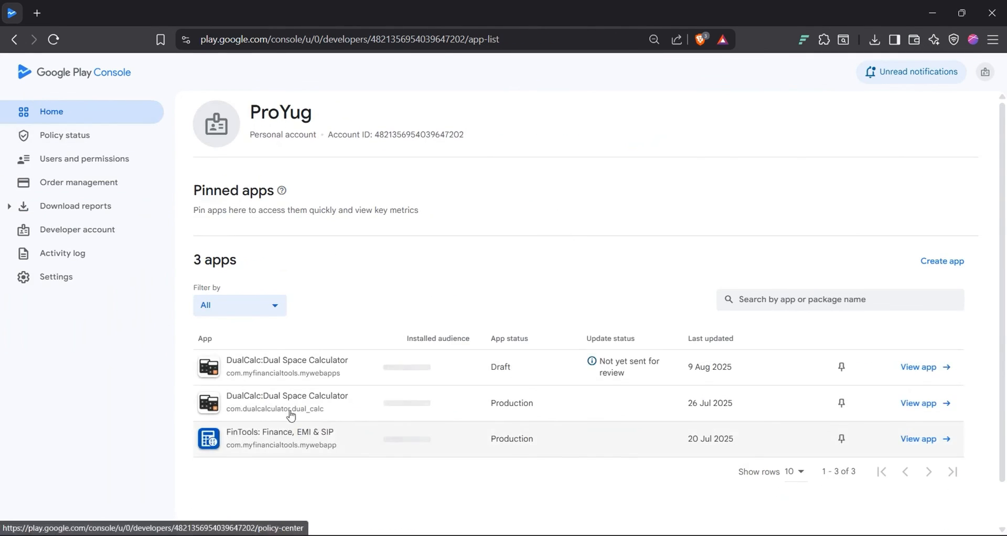
{"action": "left_click", "coordinate": [288, 373]}
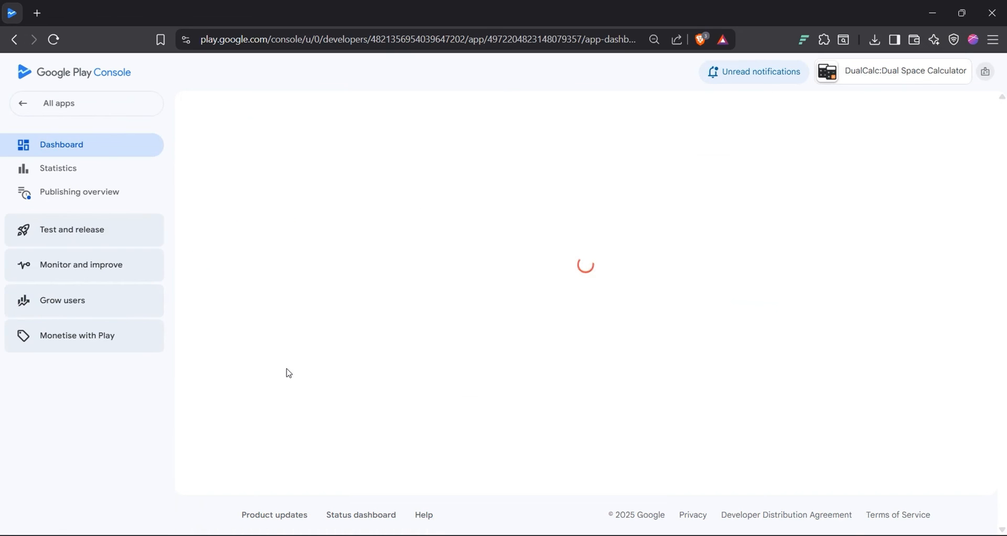
{"action": "scroll", "coordinate": [397, 333], "scroll_direction": "down", "scroll_amount": 1}
{"action": "scroll", "coordinate": [397, 335], "scroll_direction": "up", "scroll_amount": 1}
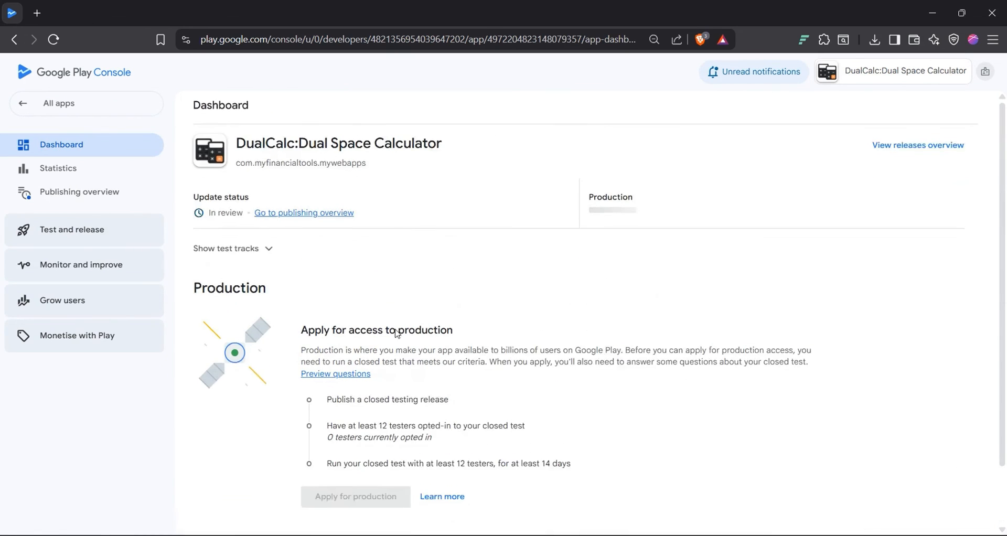
{"action": "scroll", "coordinate": [332, 347], "scroll_direction": "down", "scroll_amount": 1}
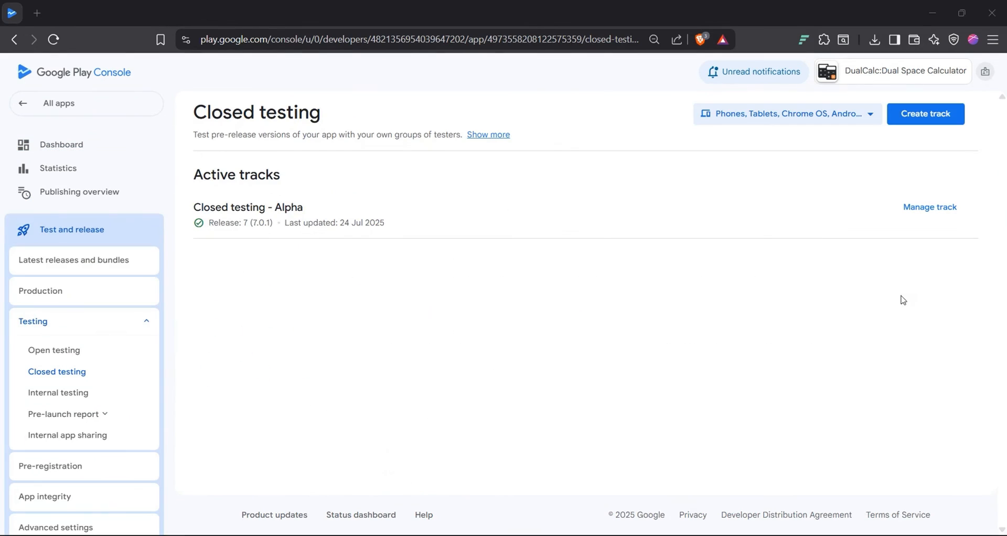
{"action": "left_click", "coordinate": [939, 208]}
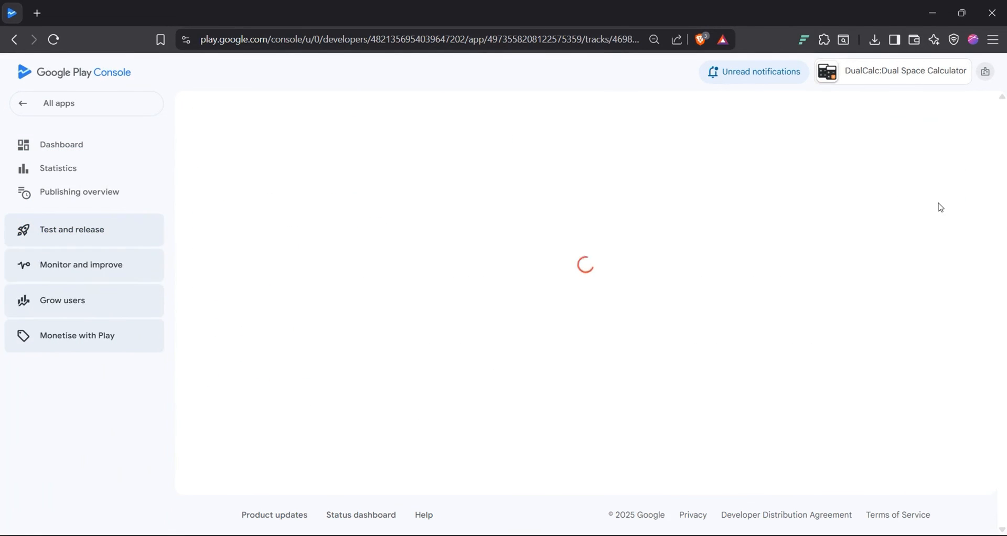
Step: Copy the track's Android tester join link and load it in a new tab
{"action": "left_click", "coordinate": [432, 246]}
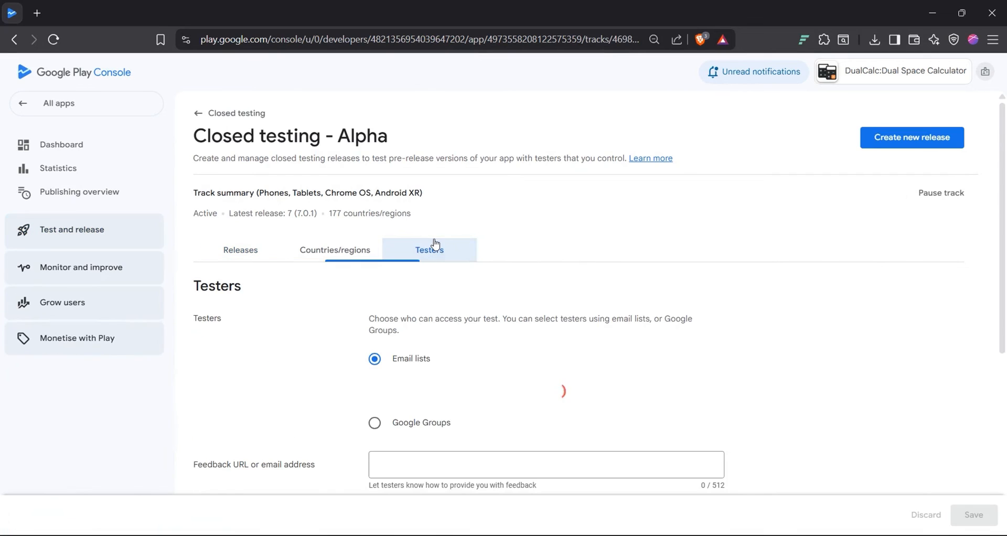
{"action": "scroll", "coordinate": [491, 341], "scroll_direction": "down", "scroll_amount": 3}
{"action": "scroll", "coordinate": [492, 341], "scroll_direction": "down", "scroll_amount": 4}
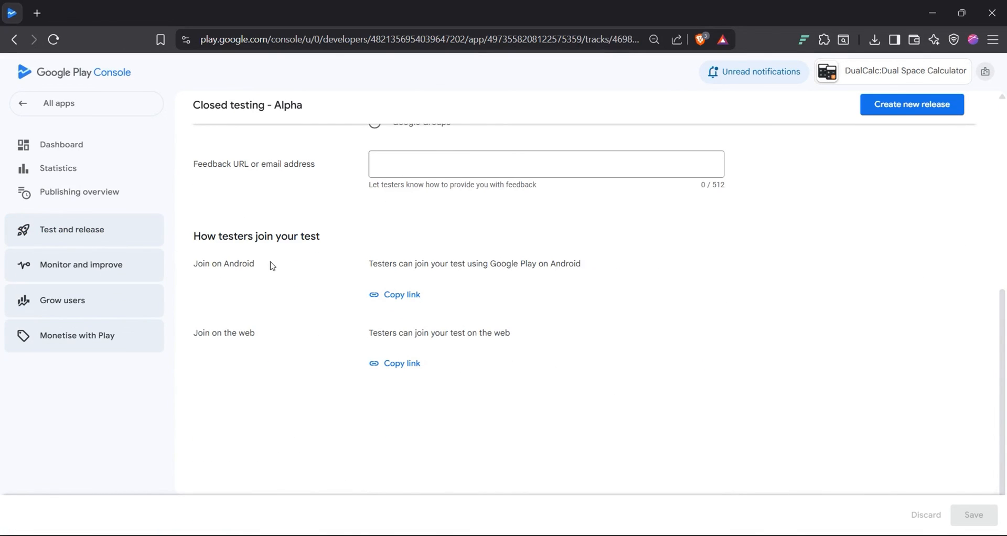
{"action": "left_click", "coordinate": [414, 294]}
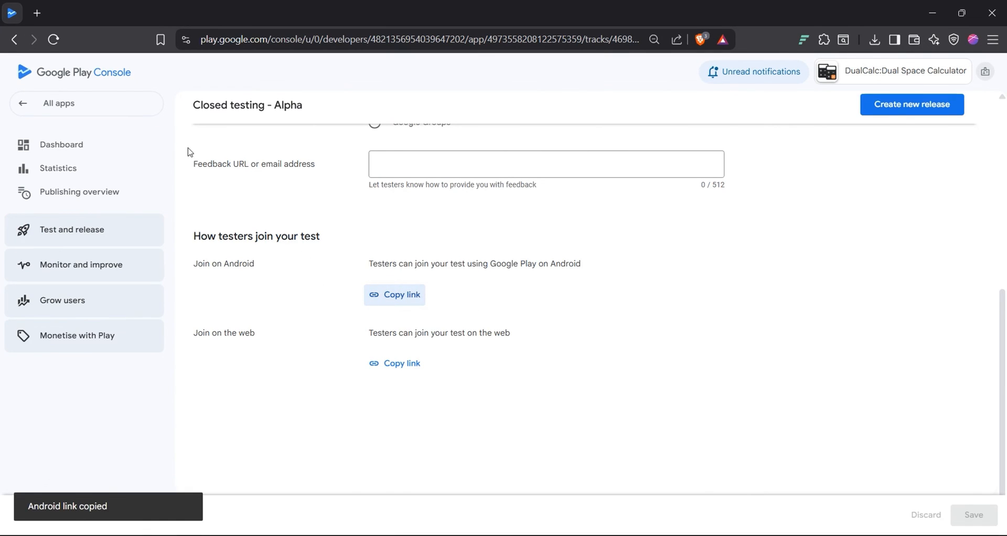
{"action": "left_click", "coordinate": [38, 13]}
{"action": "key", "text": "ctrl+v"}
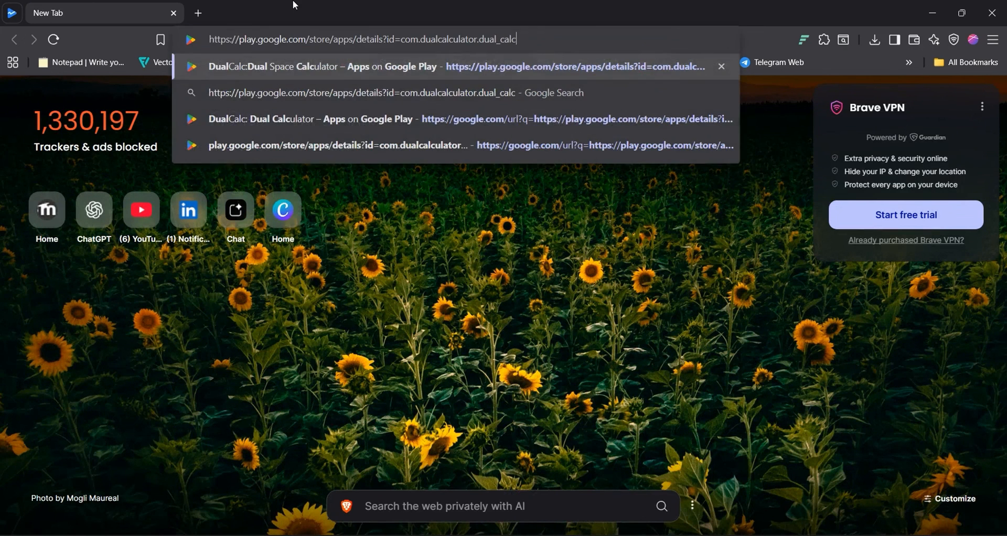
{"action": "key", "text": "Return"}
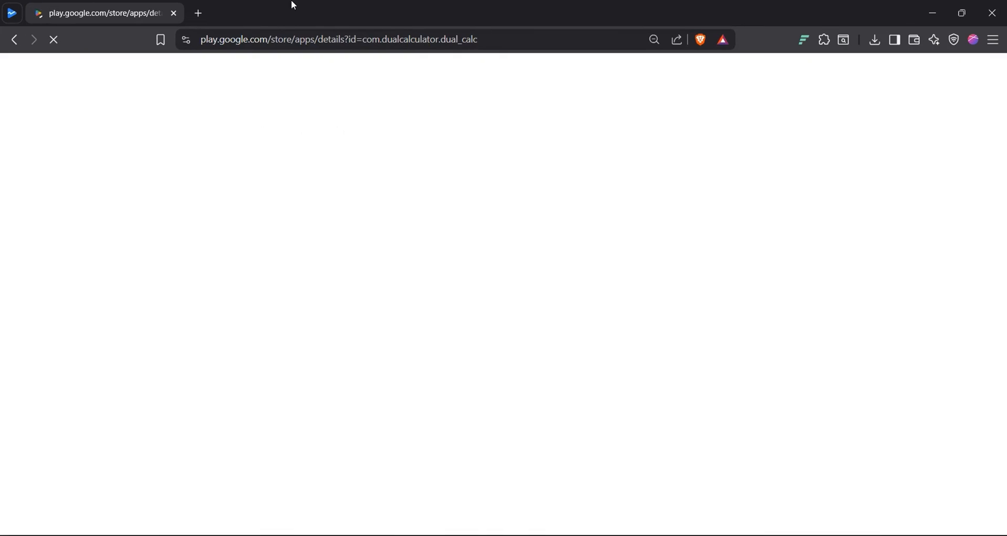